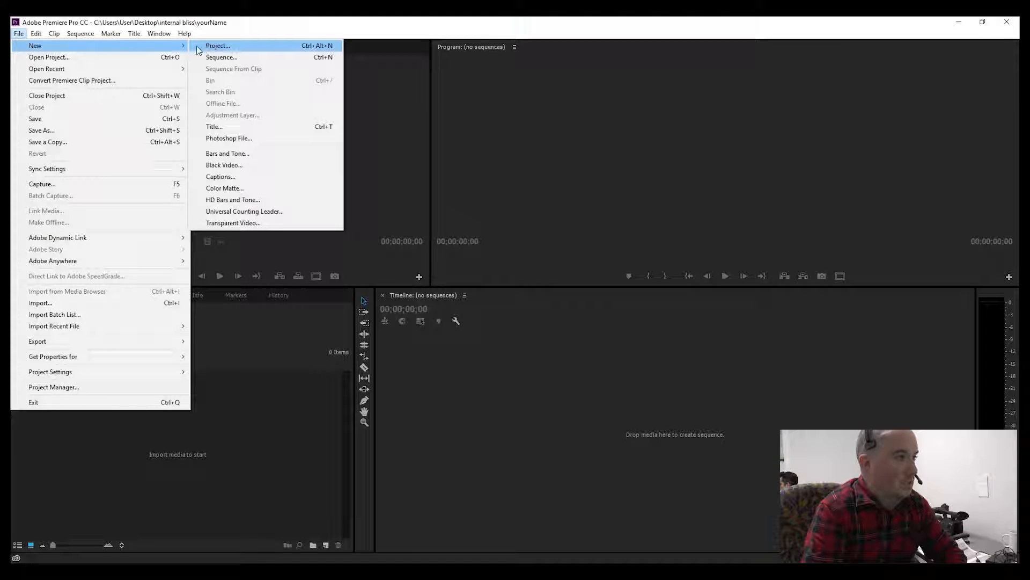
Step: Start a new project and browse its location to the internal bliss folder on the Desktop
left_click(228, 48)
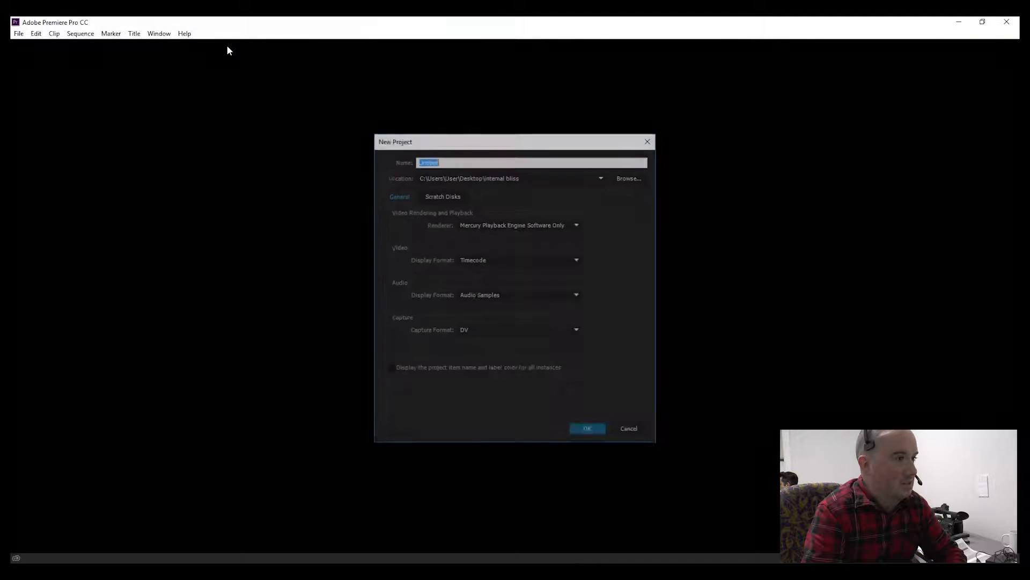
left_click(639, 177)
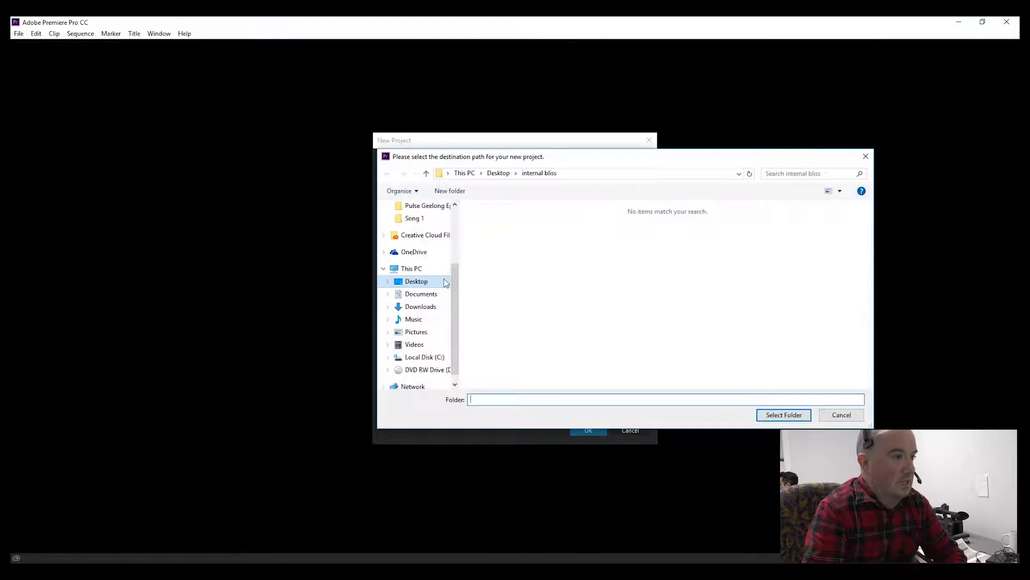
left_click(437, 286)
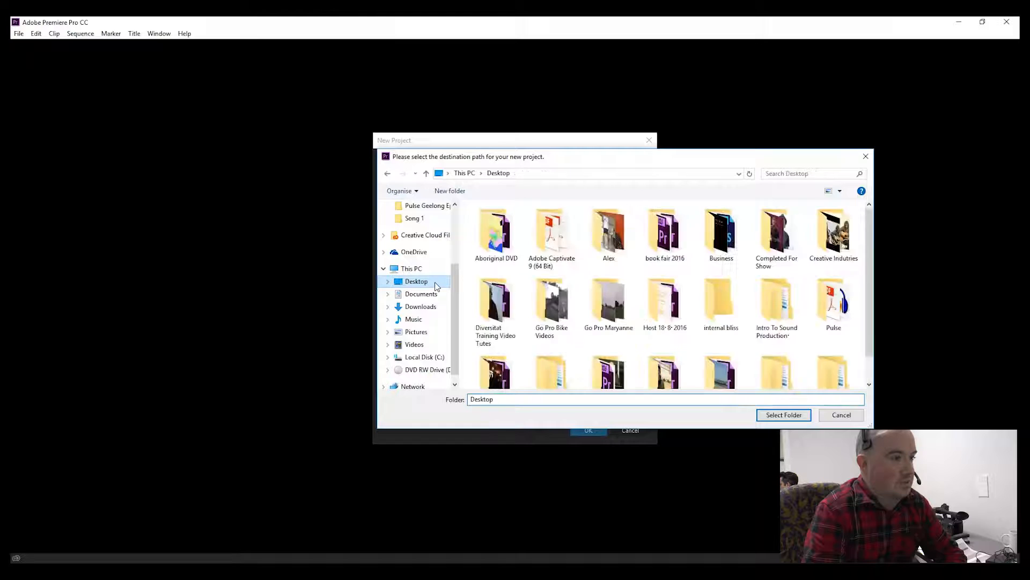
left_click(738, 332)
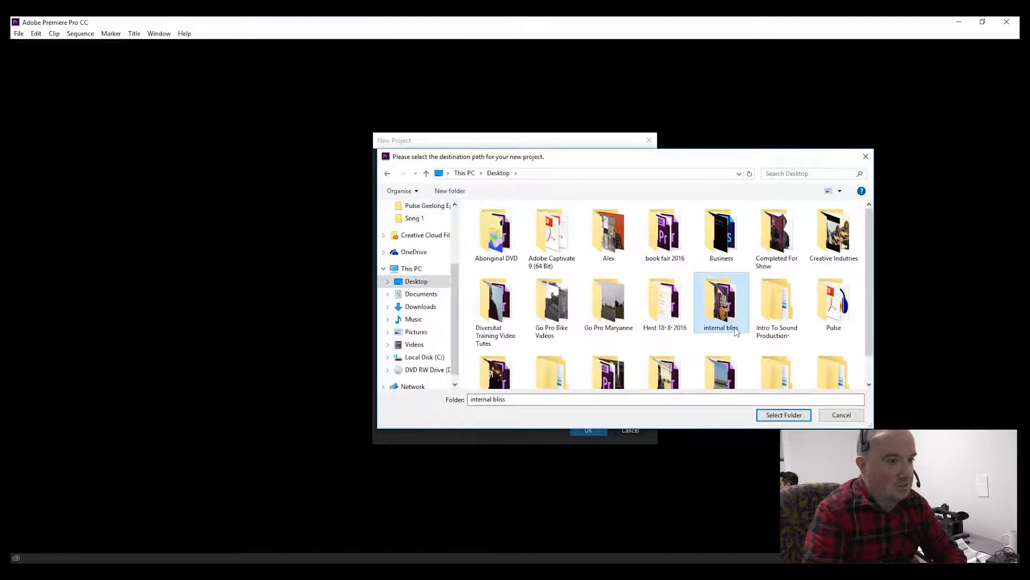
left_click(791, 415)
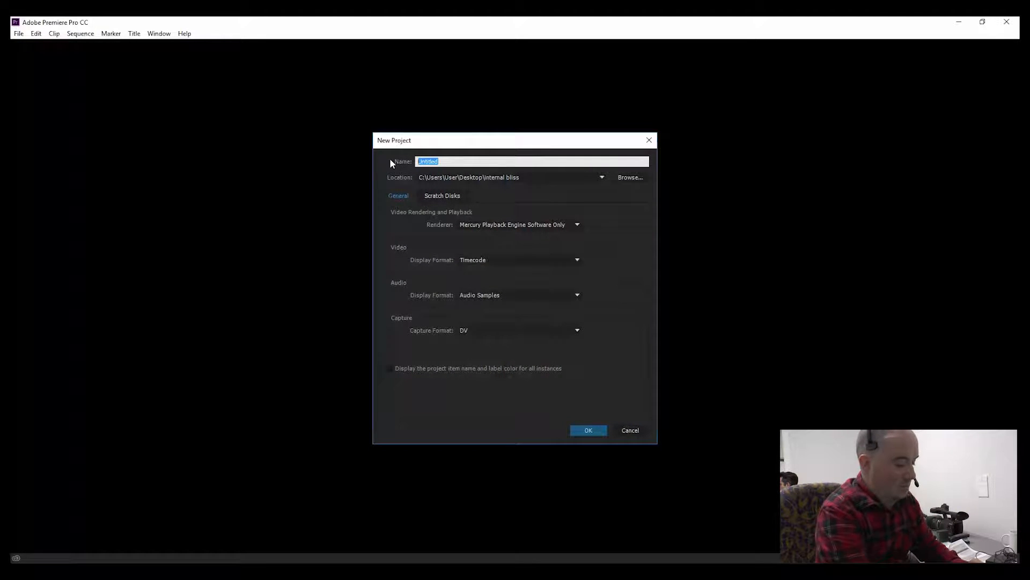
Step: Name the project YourName_Project1 and create it
type("Your")
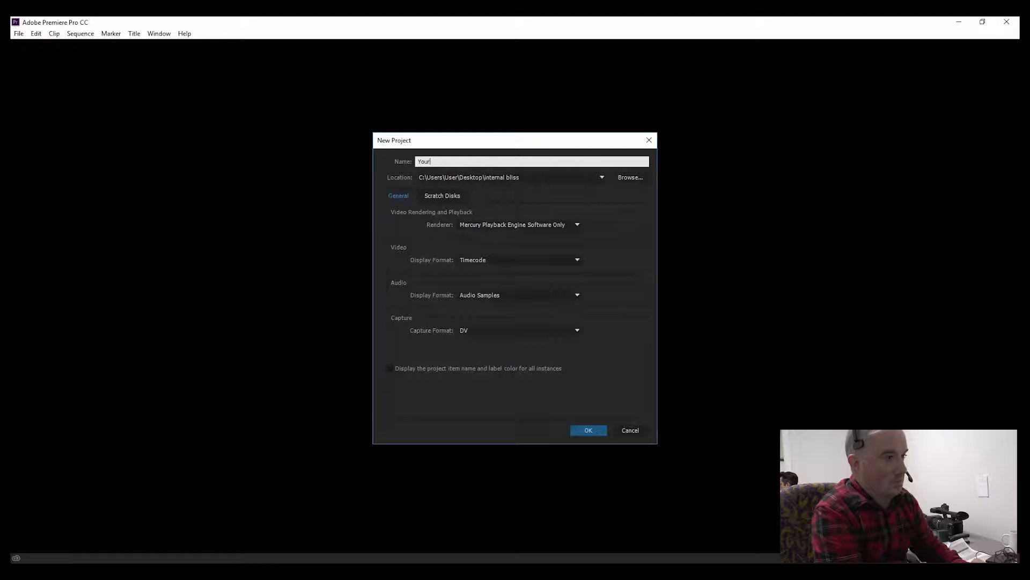
type("Name")
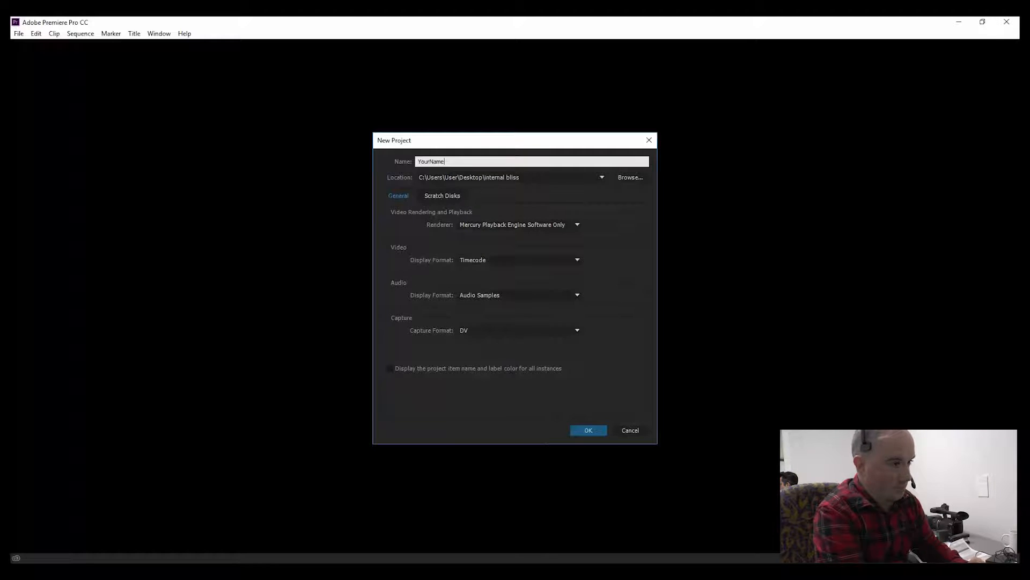
type("_Pro")
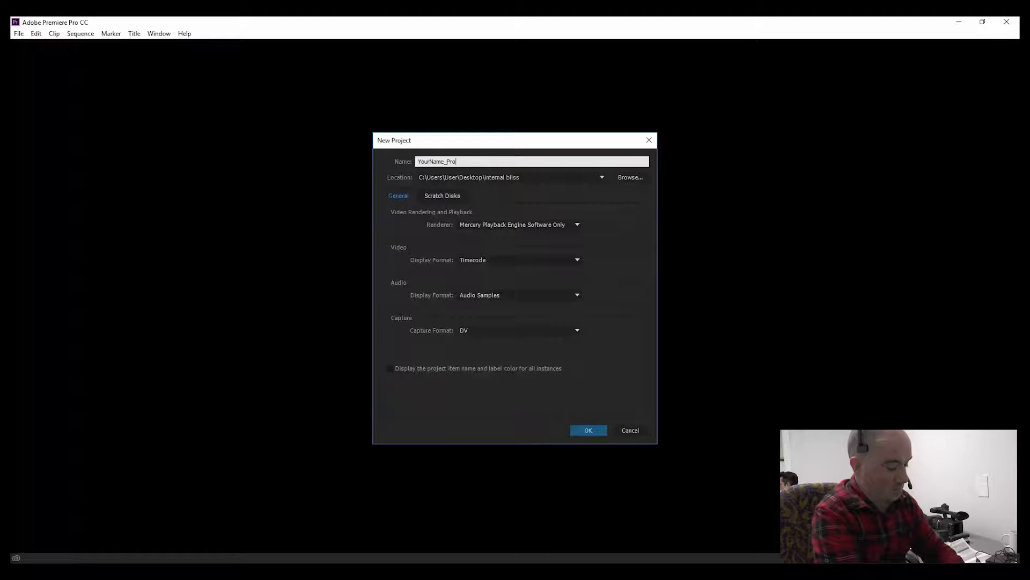
type("ject1")
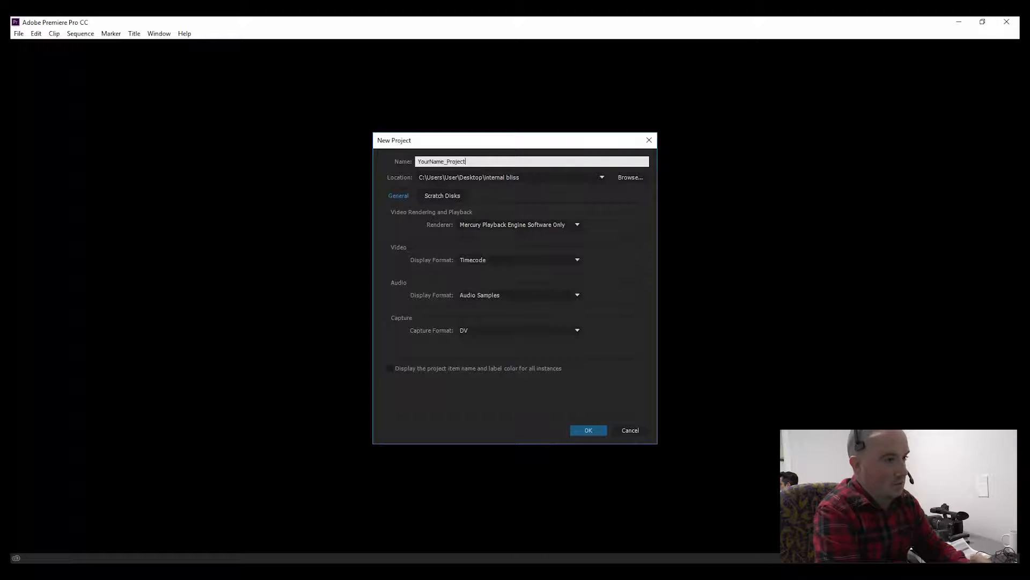
left_click(587, 431)
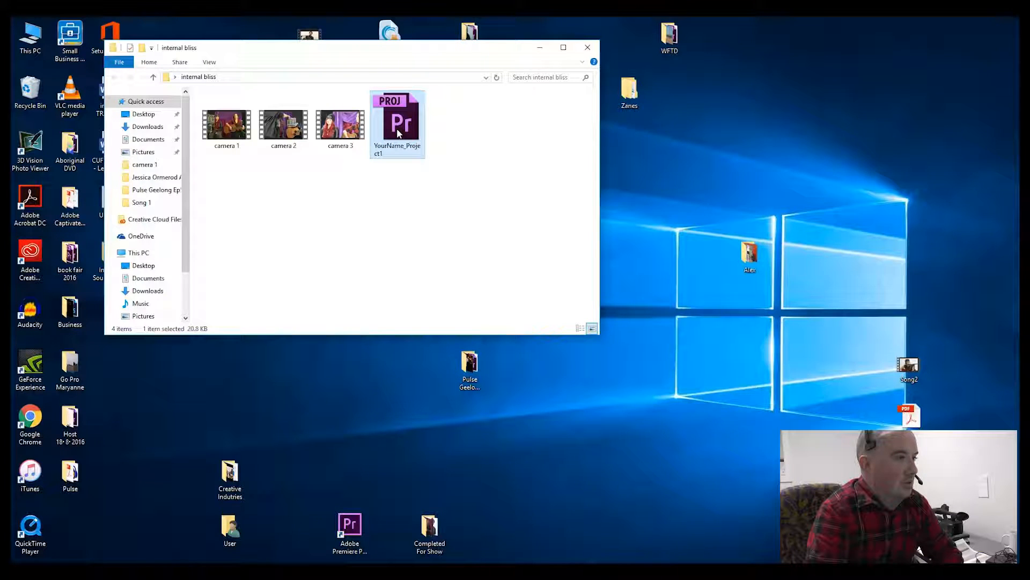
Step: Review the camera clips and project file in the internal bliss folder, then reopen the project in Premiere Pro
left_click(236, 162)
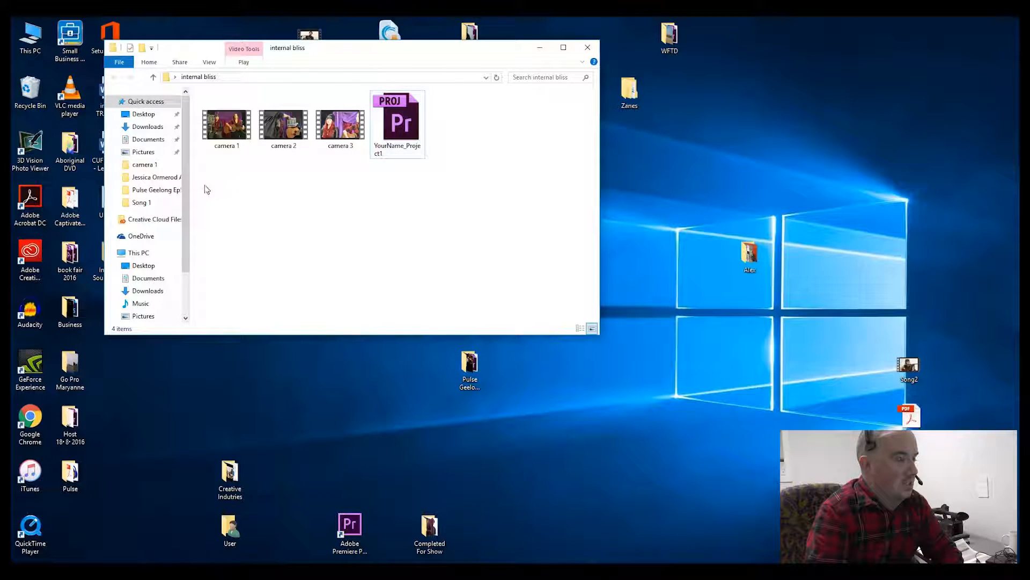
left_click_drag(200, 190, 337, 130)
left_click_drag(216, 189, 422, 131)
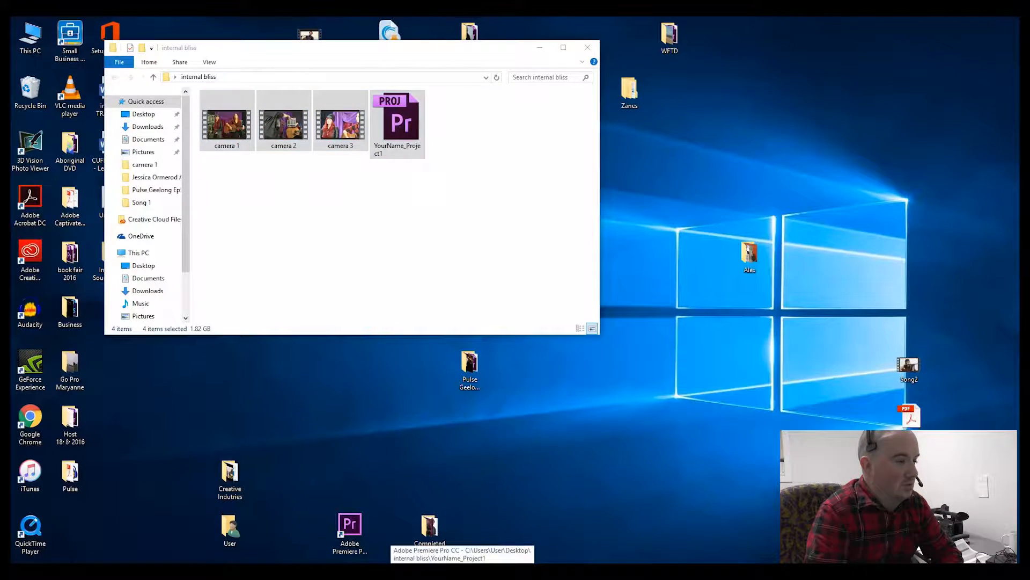
double_click(349, 525)
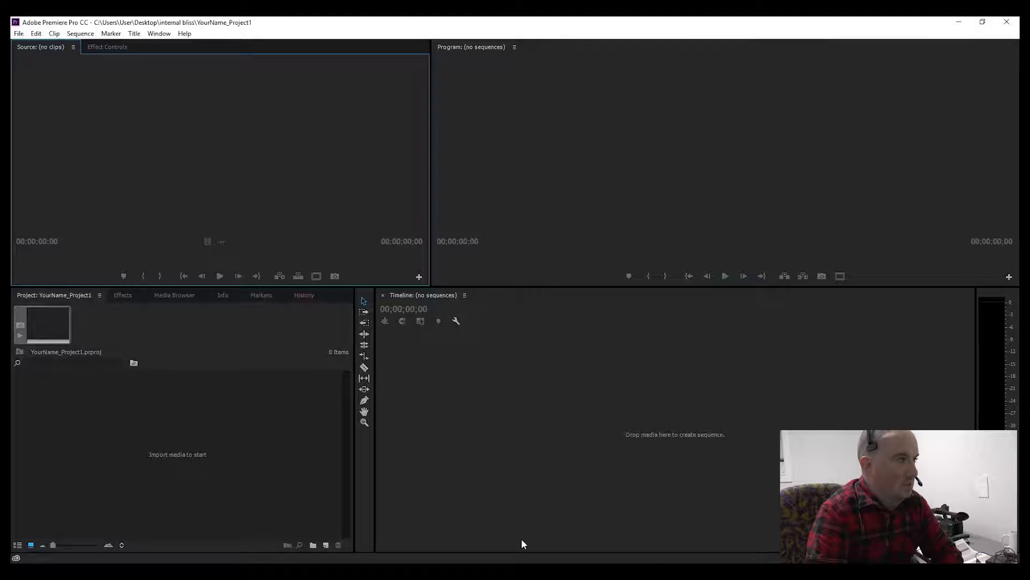
Step: Import the camera 1, camera 2 and camera 3 clips from the internal bliss folder into the project
left_click(18, 33)
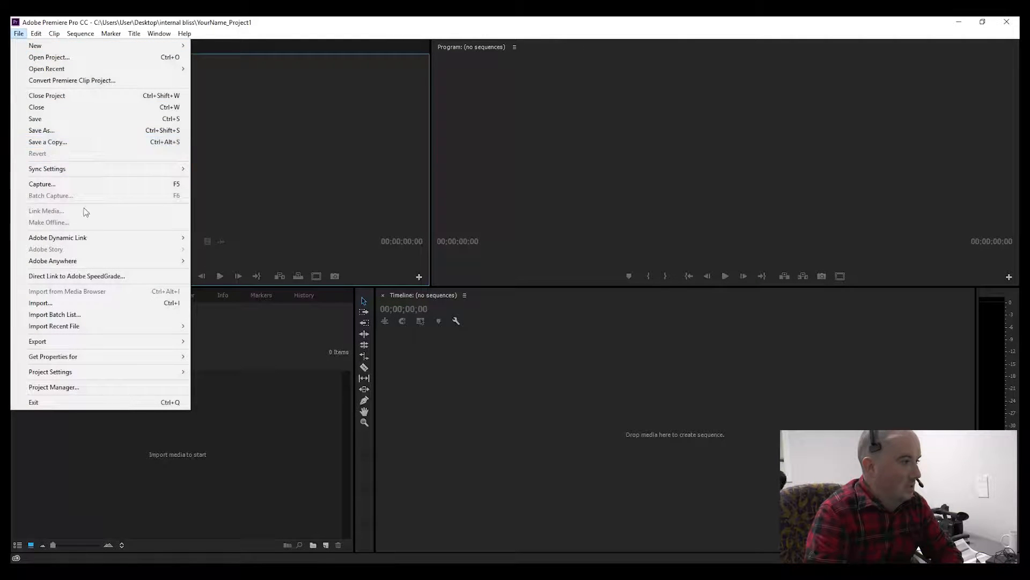
left_click(117, 303)
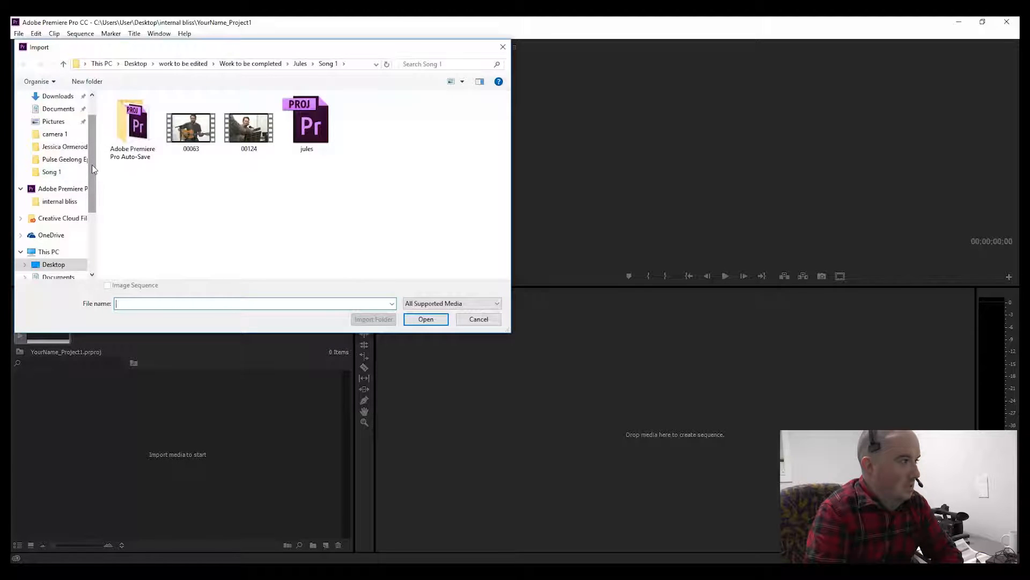
scroll(92, 168, "up", 1)
left_click(54, 117)
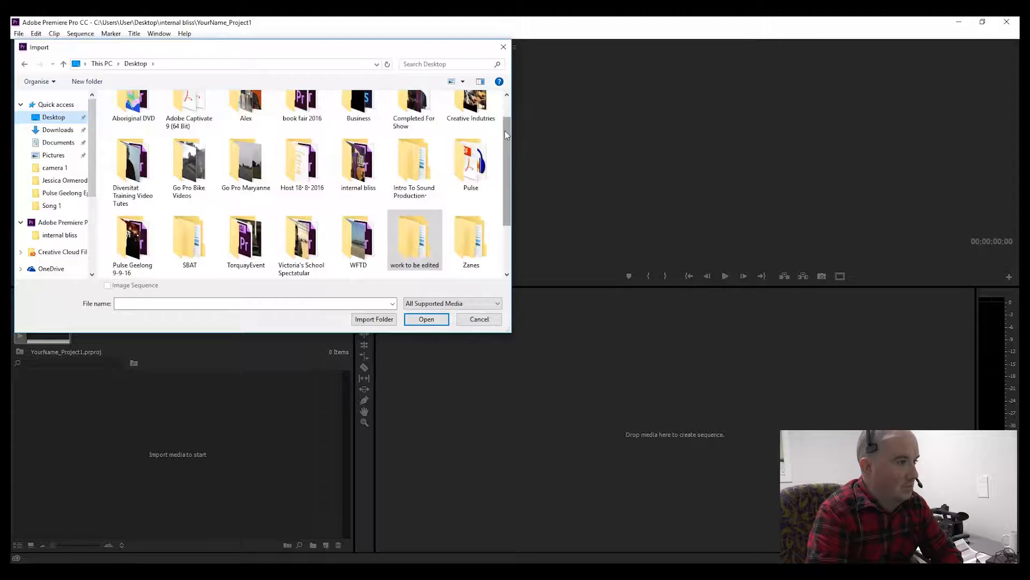
scroll(499, 125, "up", 1)
scroll(499, 125, "down", 3)
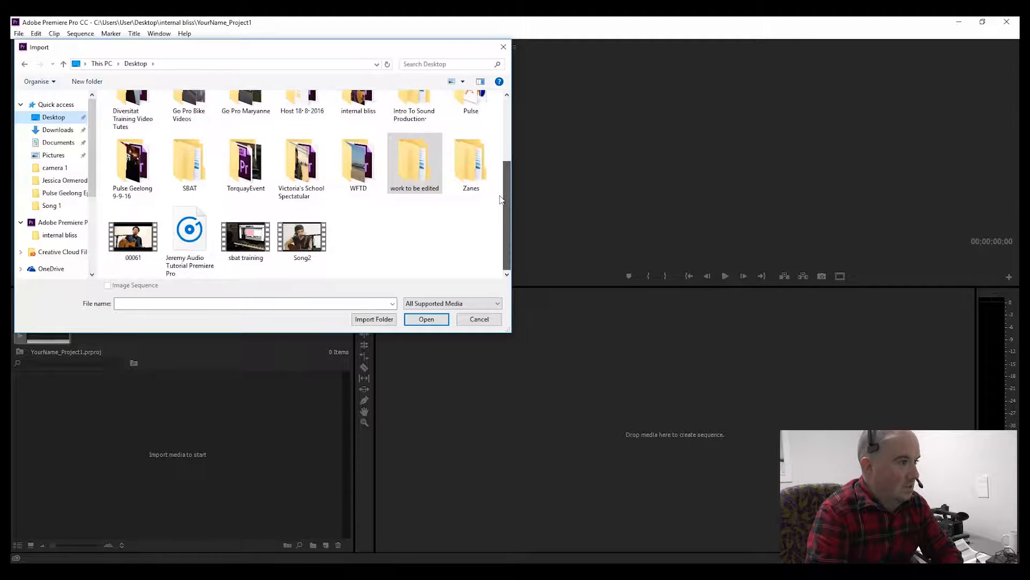
left_click_drag(507, 204, 510, 115)
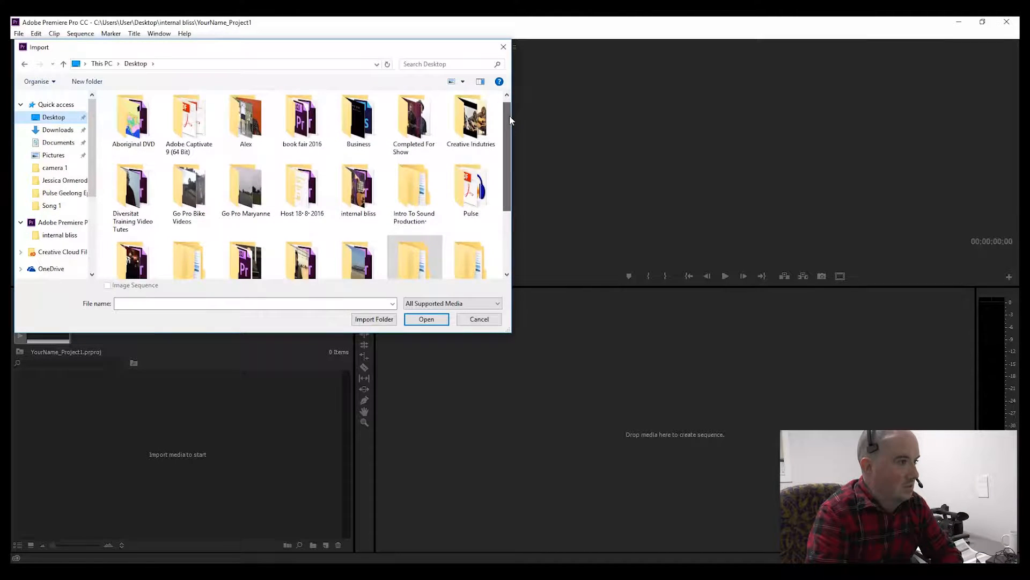
double_click(359, 189)
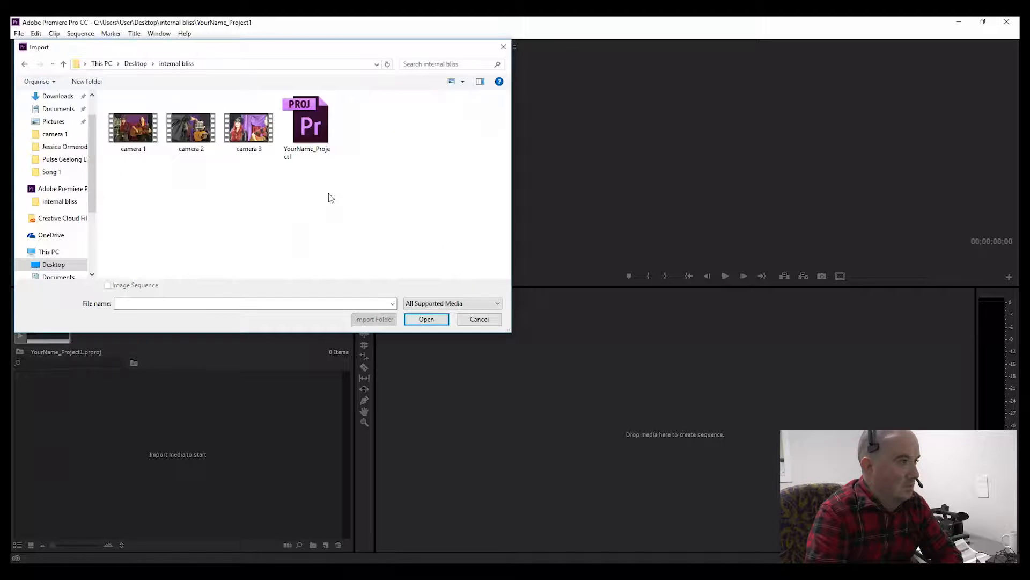
left_click_drag(116, 174, 261, 142)
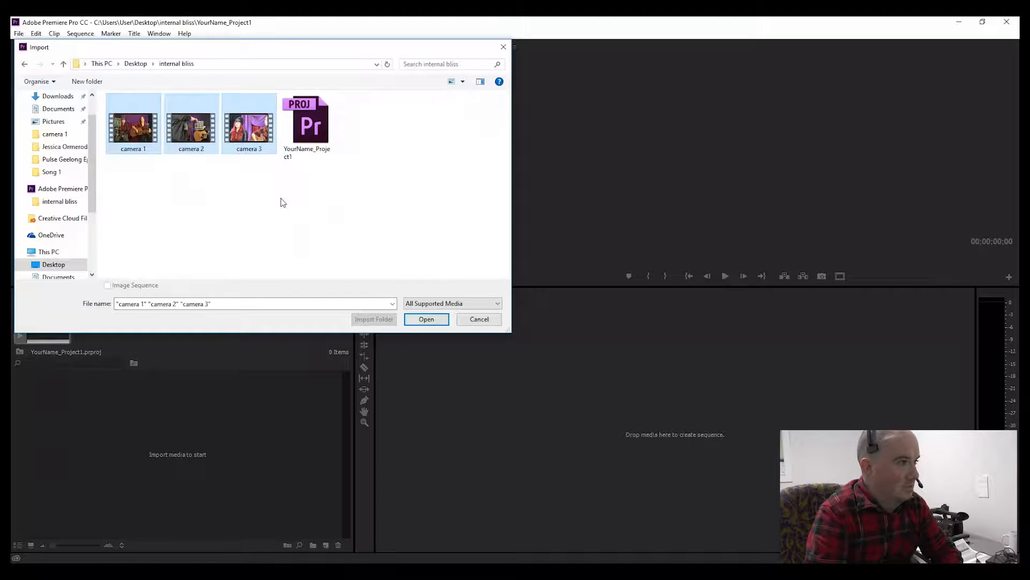
left_click(427, 320)
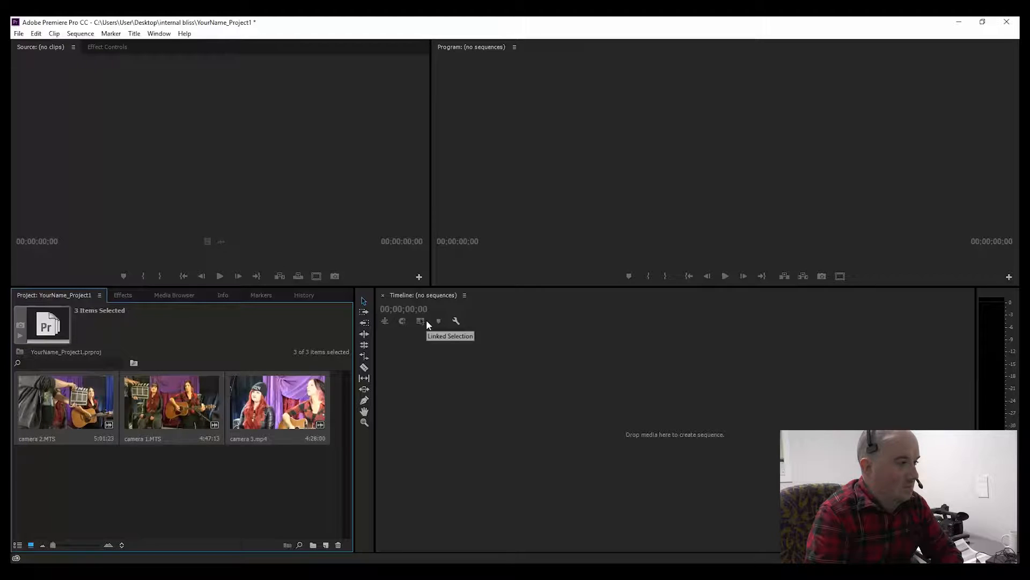
Step: Open camera 1.MTS in the Source Monitor and scrub through it
left_click(267, 485)
left_click(91, 414)
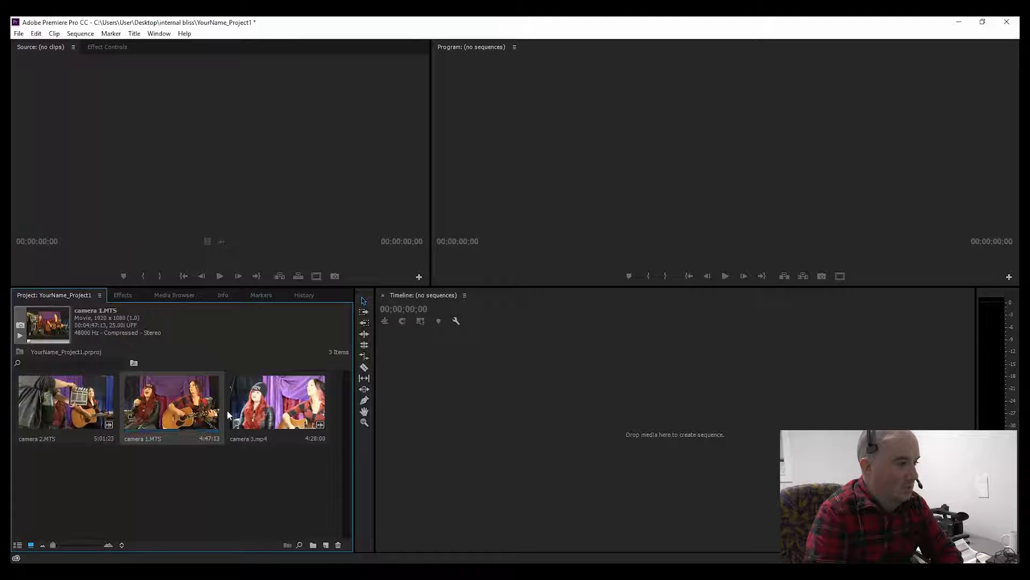
left_click(272, 411)
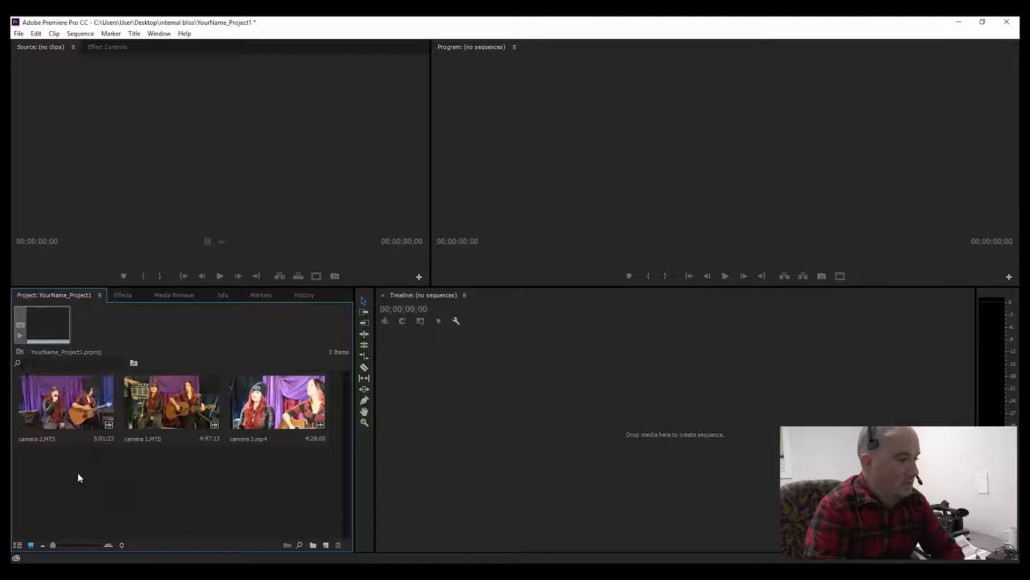
double_click(153, 424)
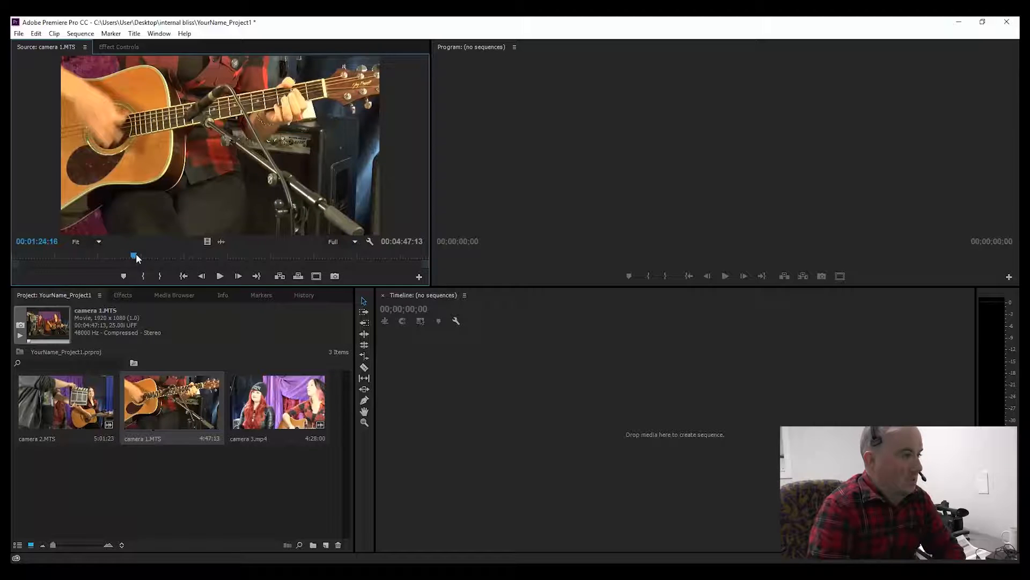
left_click_drag(135, 258, 122, 258)
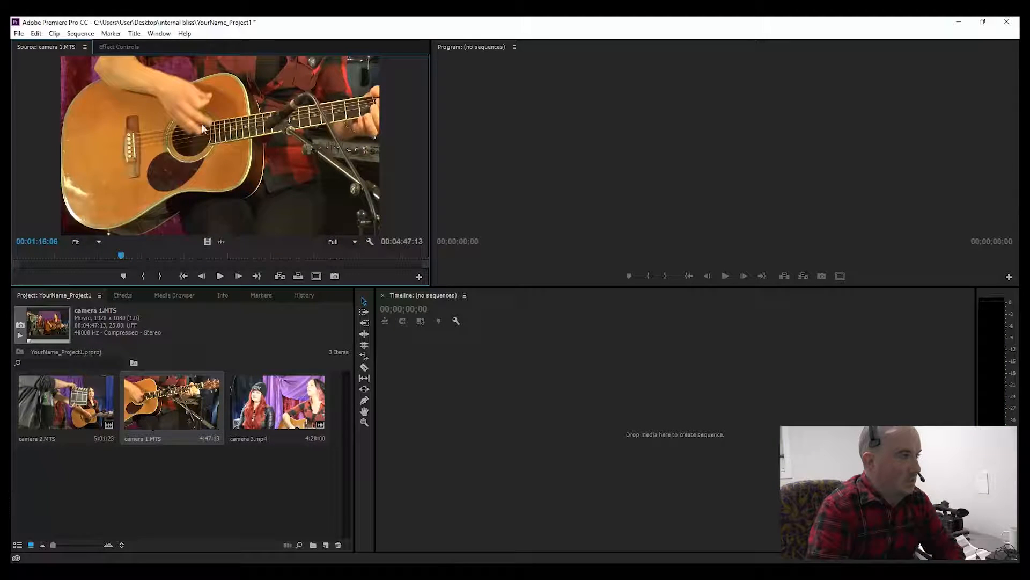
left_click(160, 34)
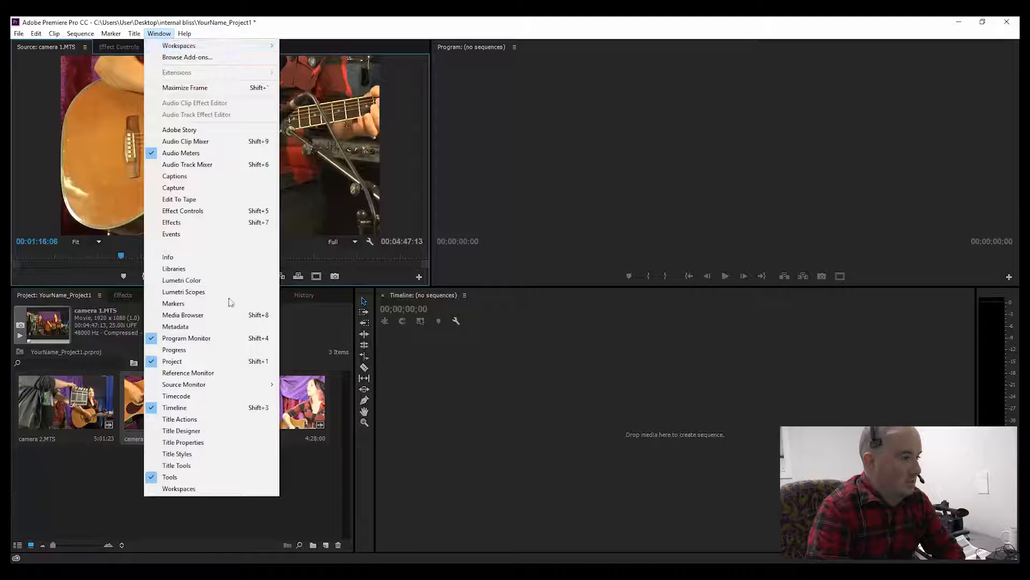
mouse_move(228, 385)
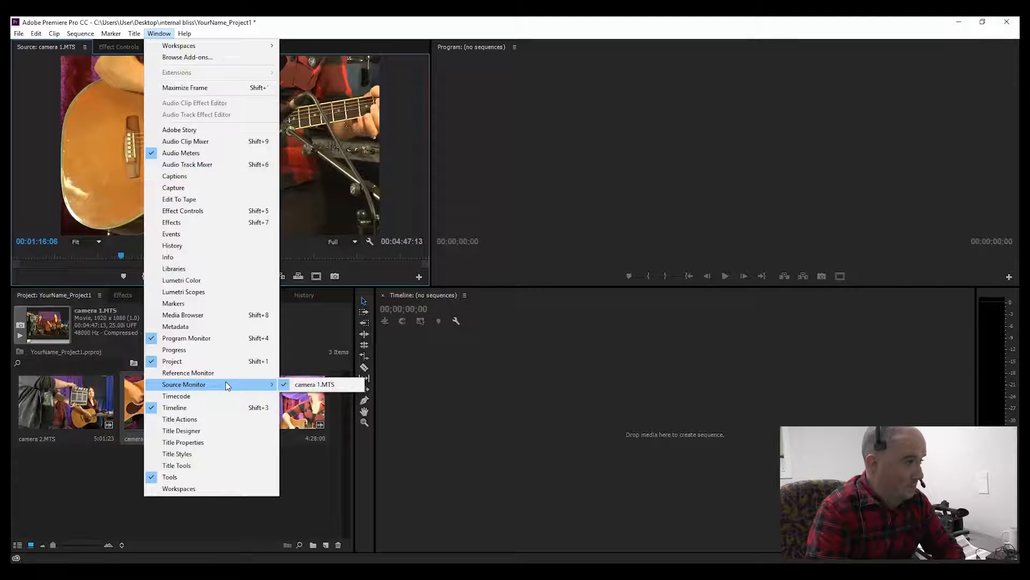
left_click(102, 215)
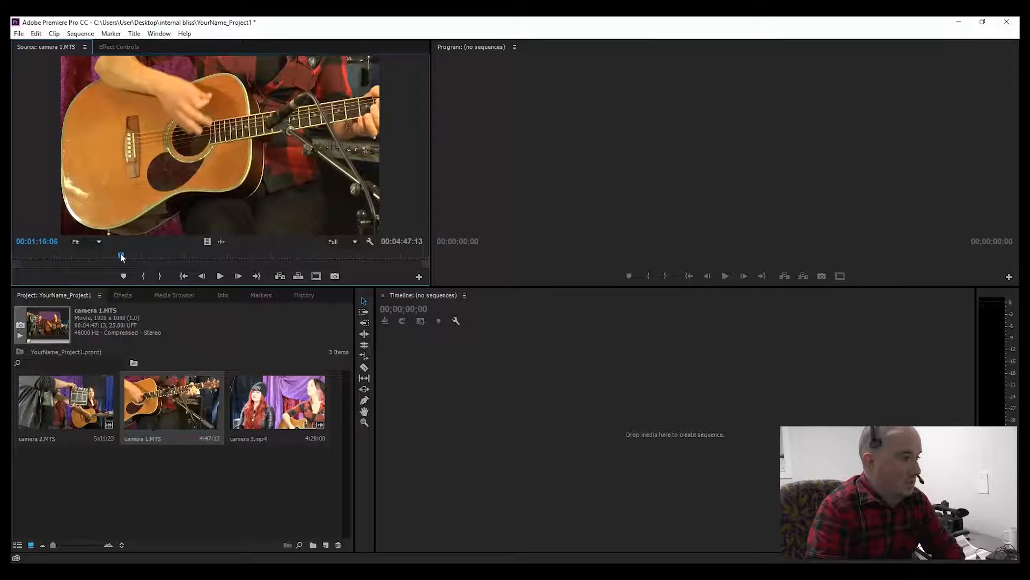
Step: Play the start of camera 1 and step frame by frame around the clapperboard moment
left_click_drag(121, 256, 36, 257)
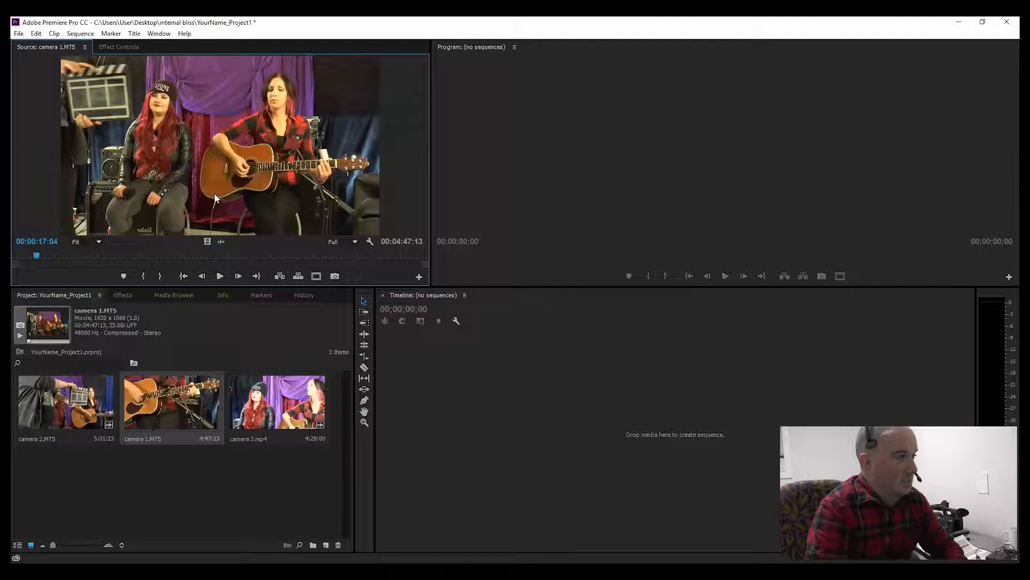
key("space")
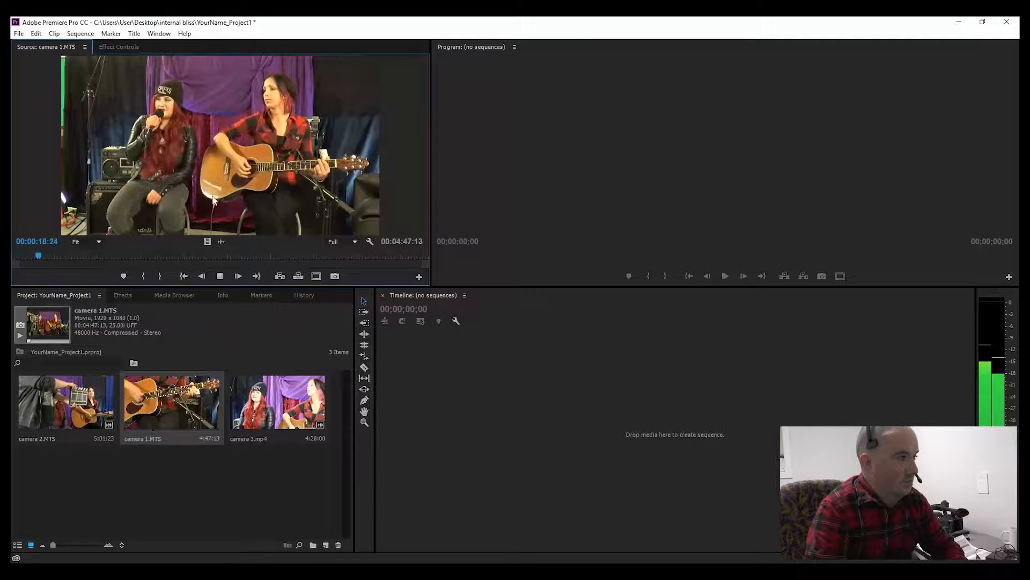
left_click_drag(37, 256, 20, 260)
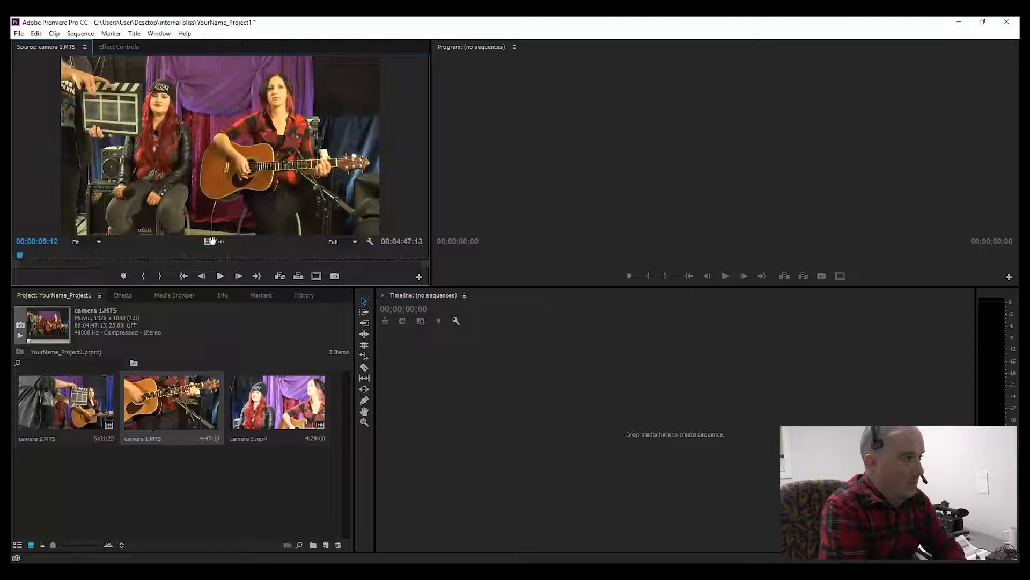
key("space")
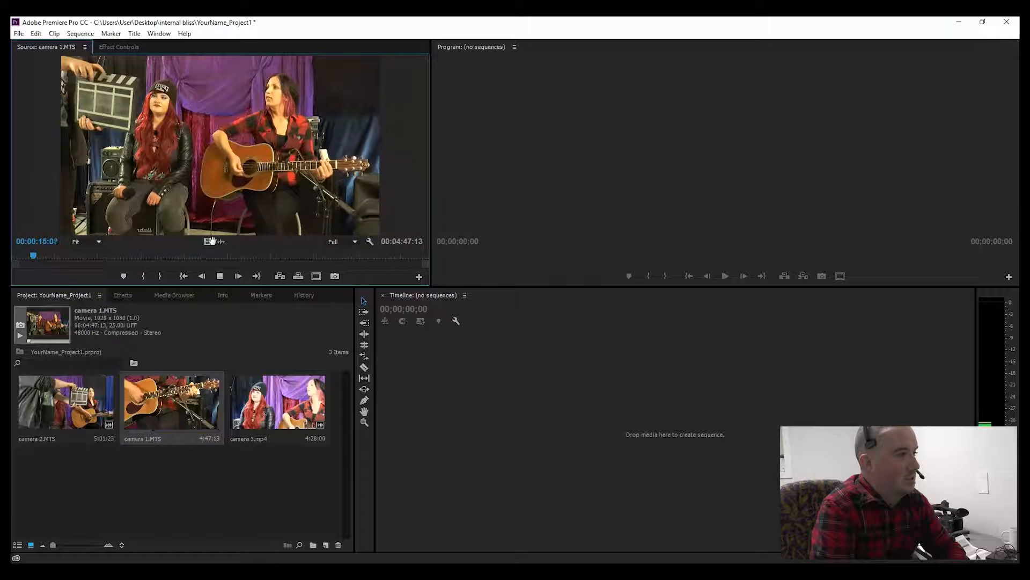
key("space")
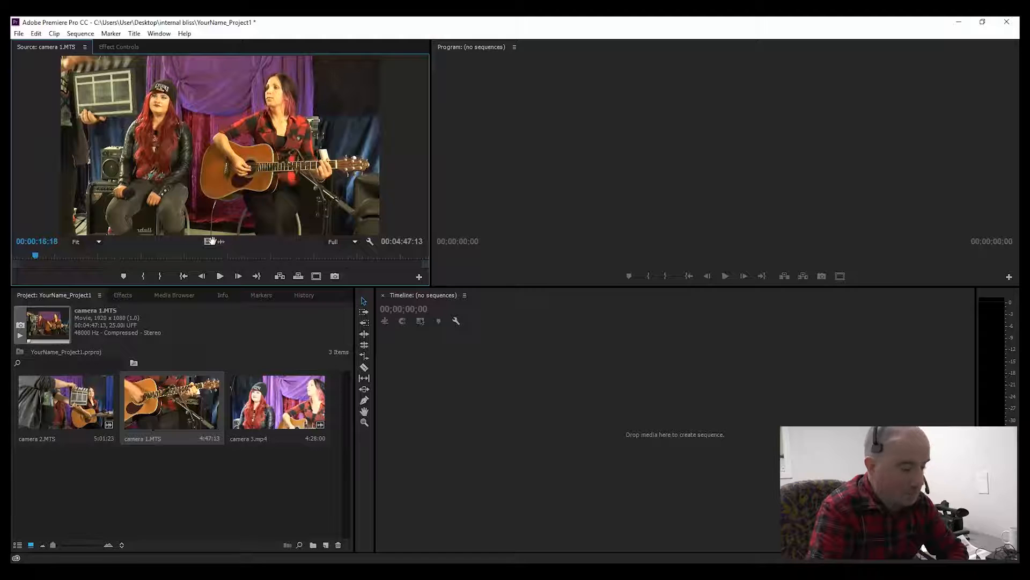
key("Right")
key("Right")
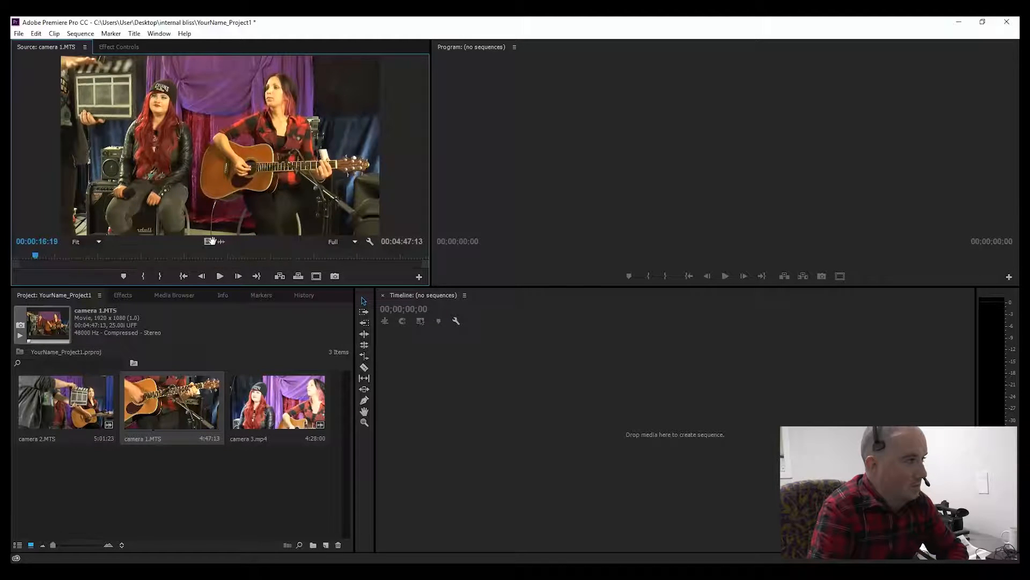
key("Left")
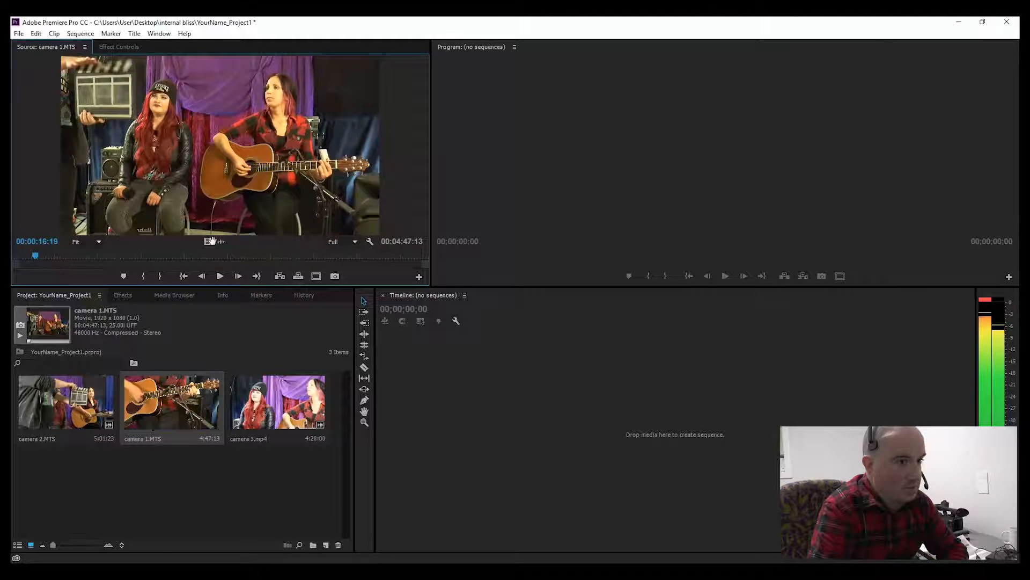
Step: Mark camera 1's In point at the clapperboard frame and its Out point near the end of the clip
key("Right")
key("Left")
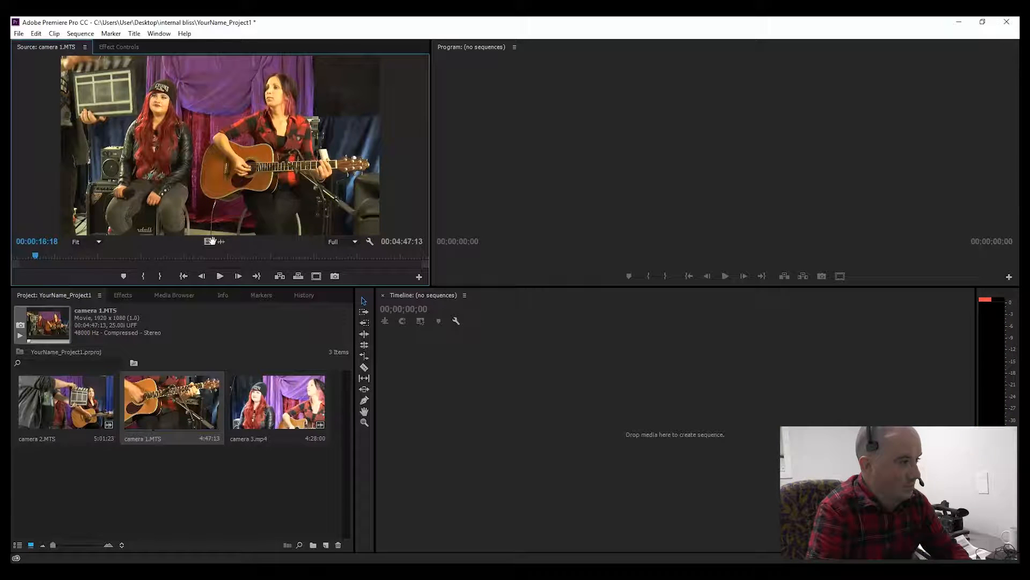
key("i")
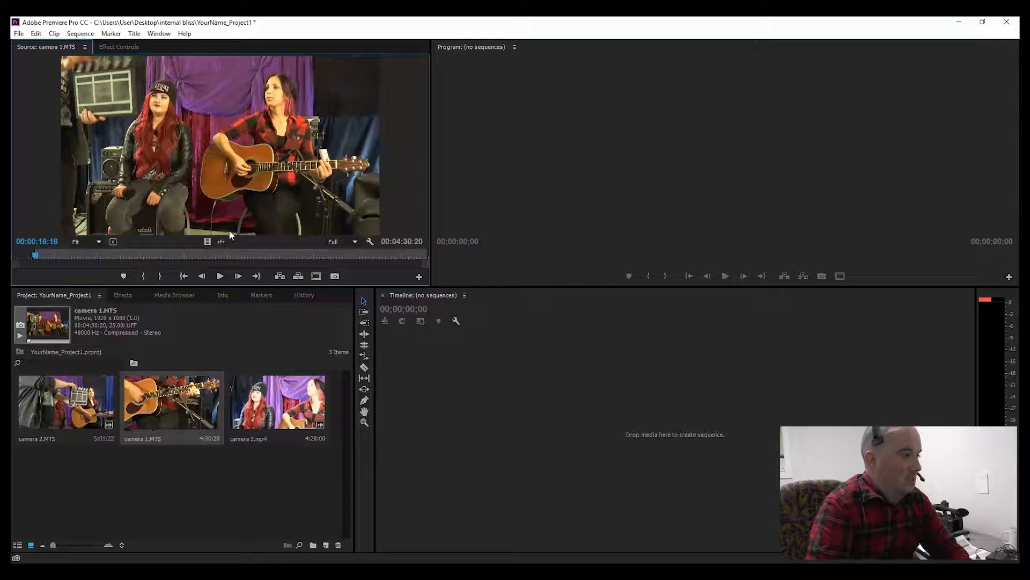
left_click_drag(39, 254, 415, 257)
key("space")
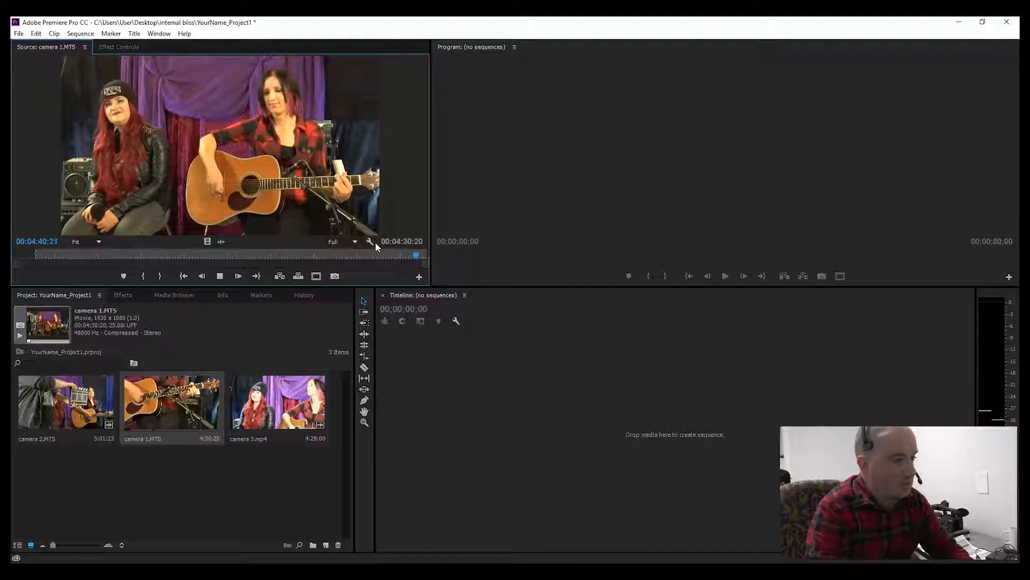
key("o")
key("space")
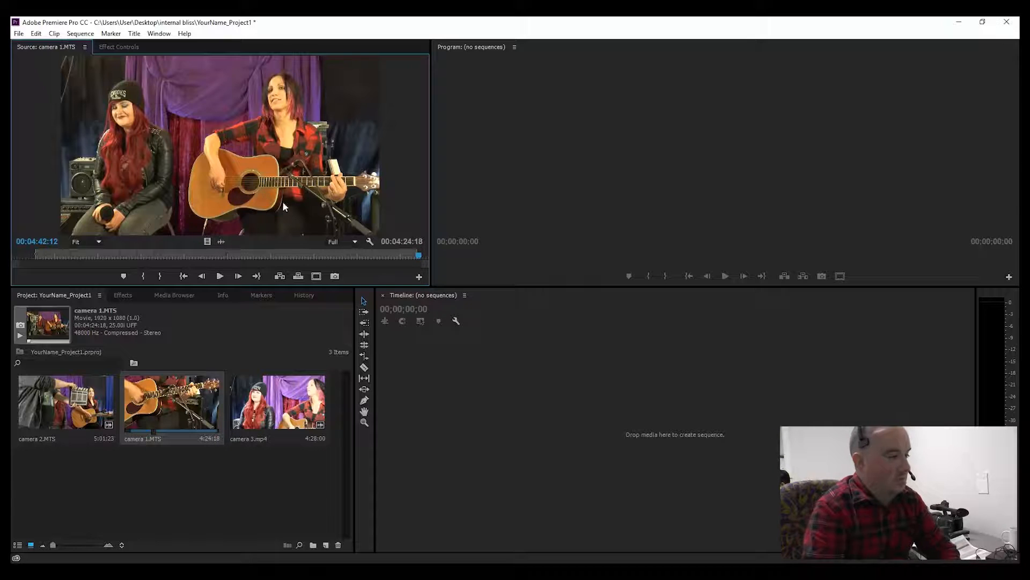
Step: Create a new bin in the project named Useable
left_click(313, 545)
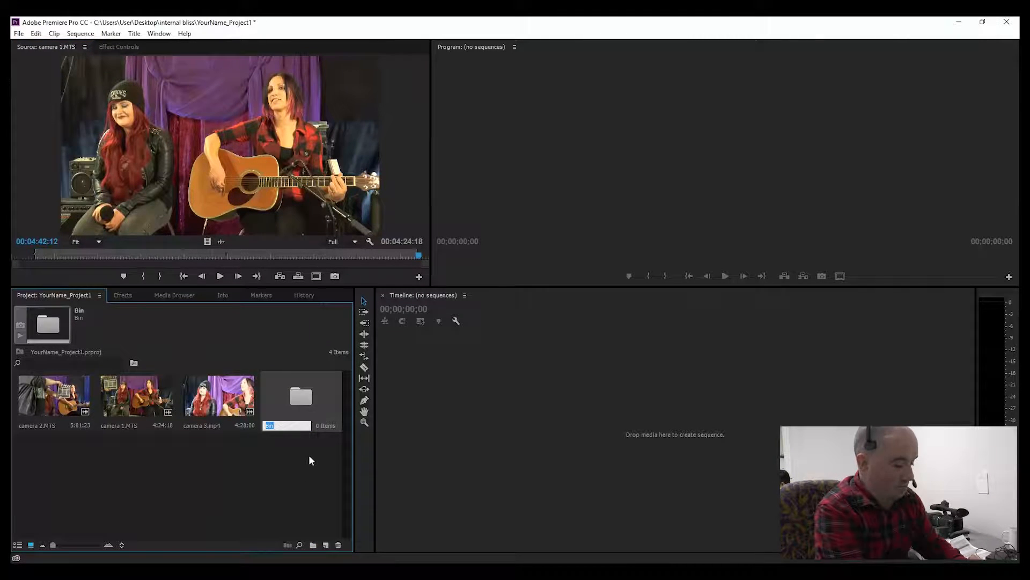
type("Useable")
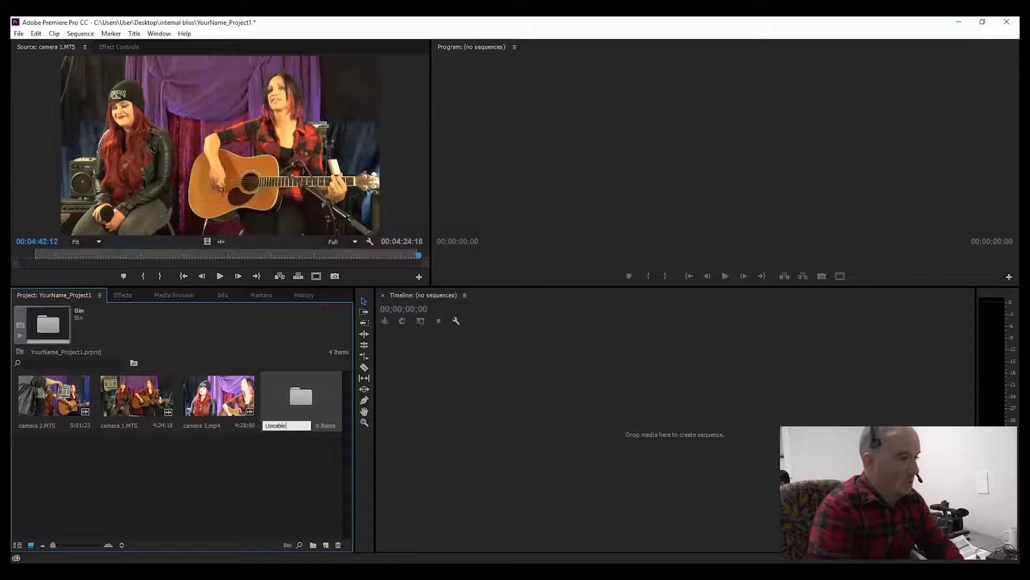
left_click(326, 487)
left_click(284, 413)
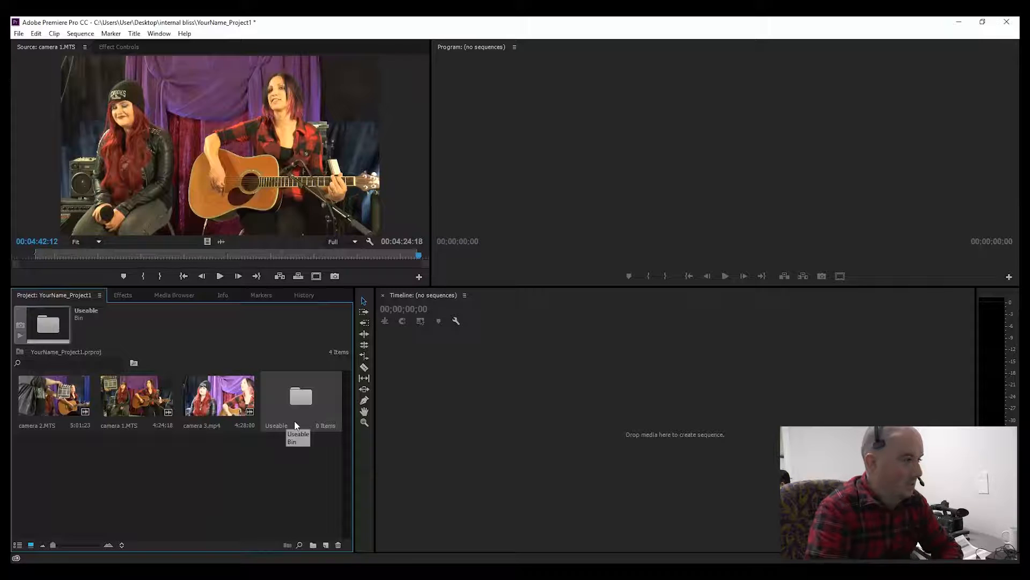
Step: Drag the marked camera 1 clip from the Source Monitor into the Useable bin
left_click(207, 242)
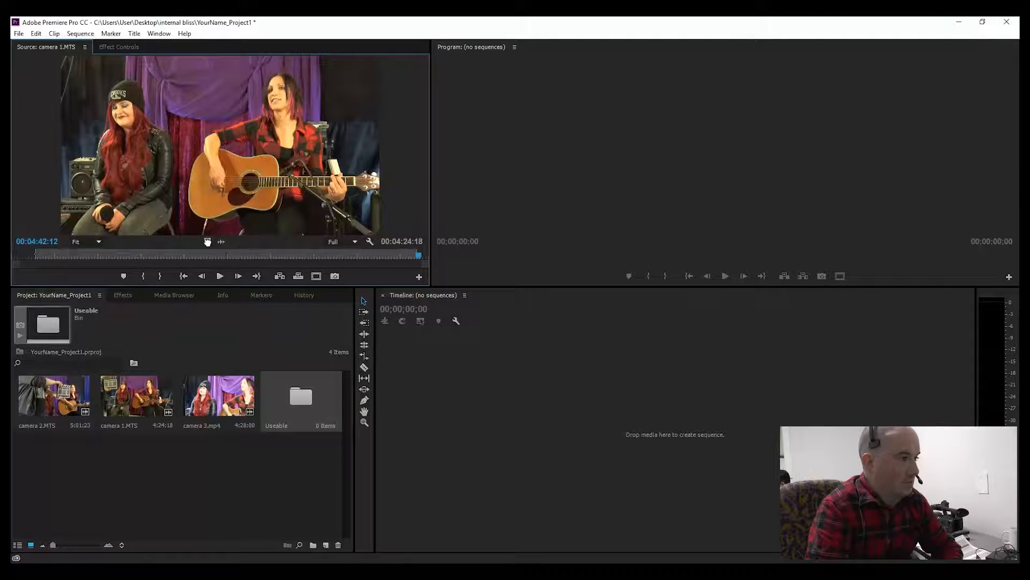
left_click_drag(207, 242, 302, 407)
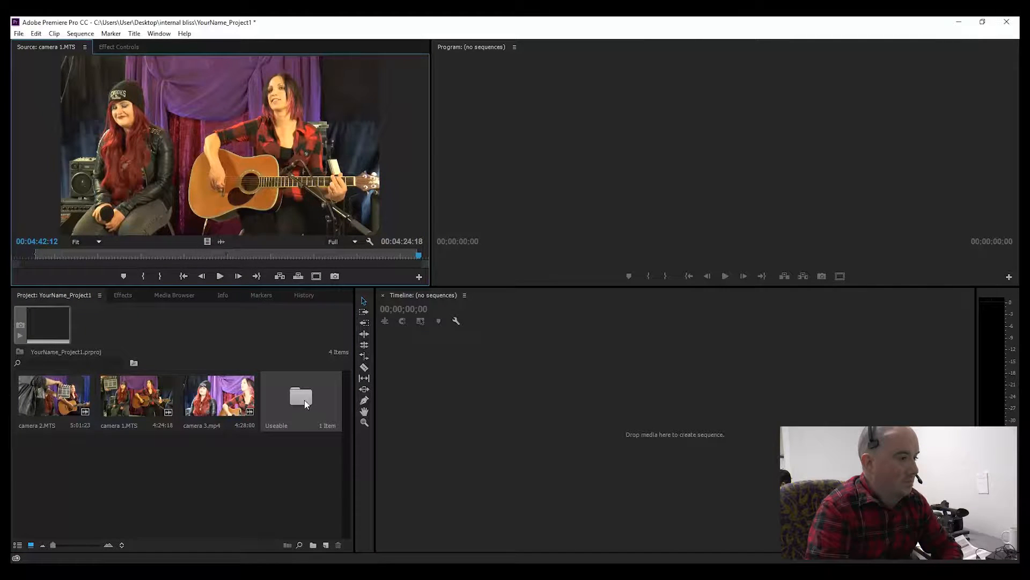
left_click_drag(304, 399, 304, 401)
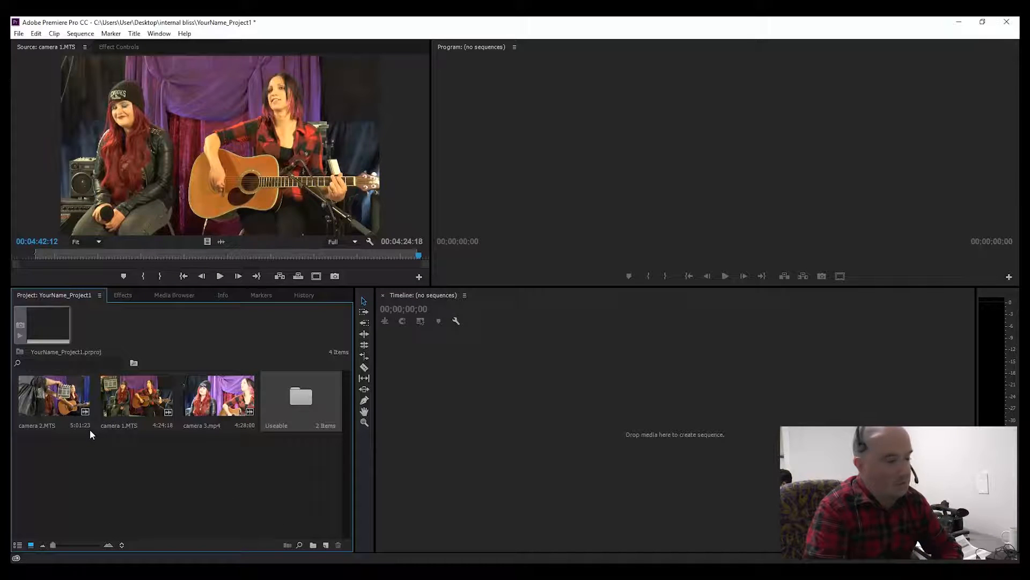
Step: Open camera 2.MTS in the Source Monitor and play its beginning to find the clapperboard
left_click(53, 409)
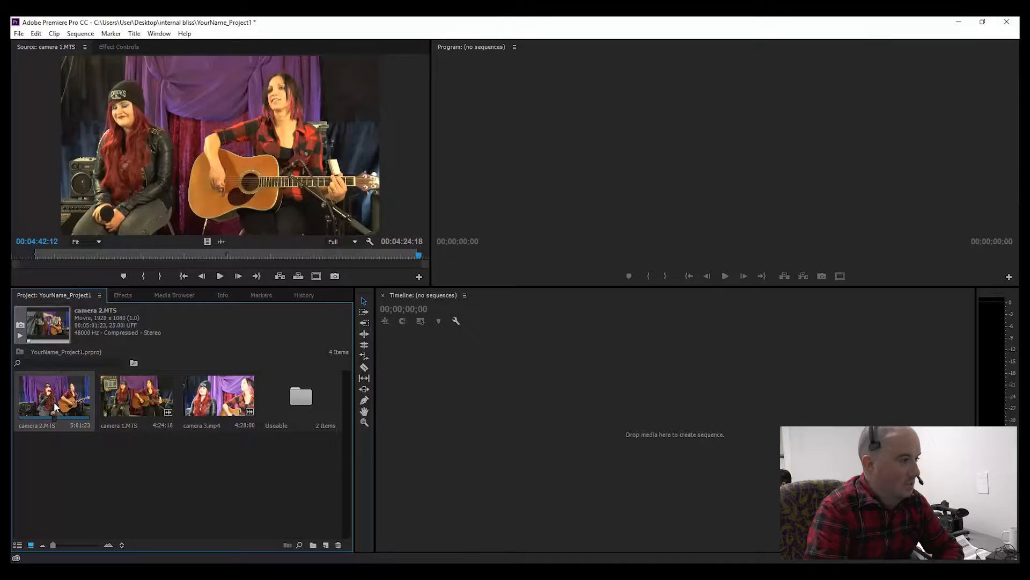
double_click(54, 401)
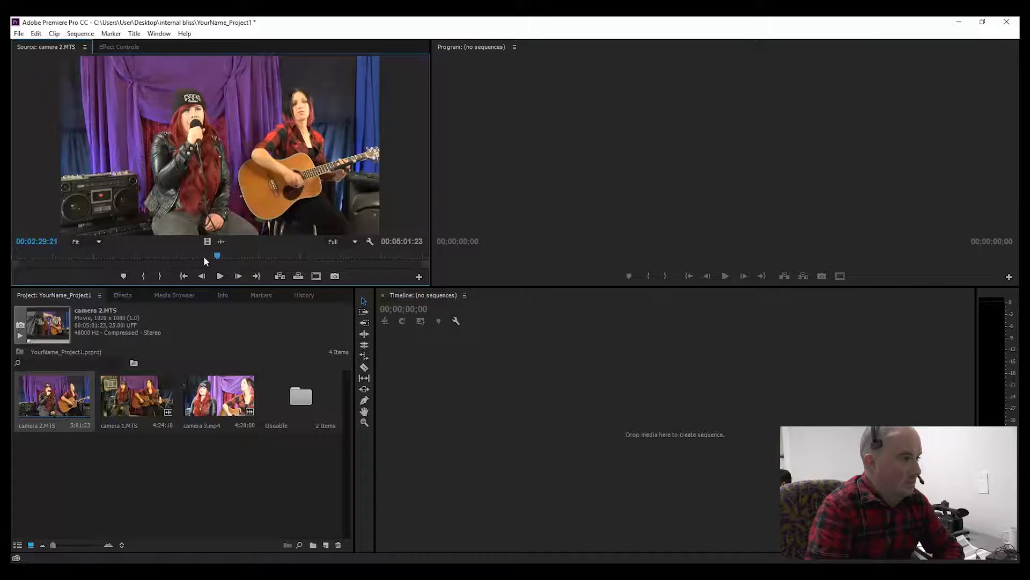
left_click_drag(214, 253, 14, 263)
key("space")
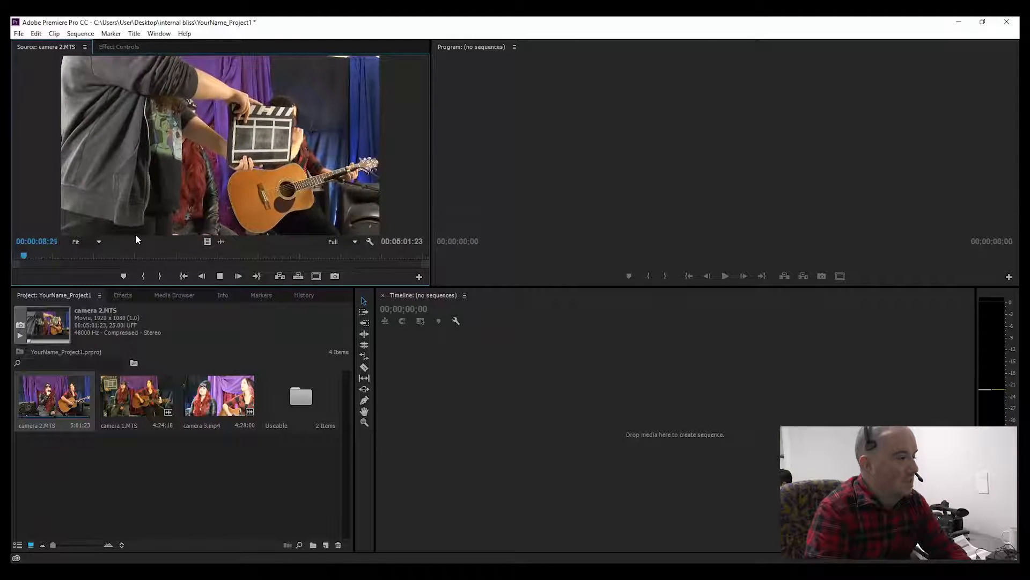
left_click_drag(29, 253, 41, 253)
key("space")
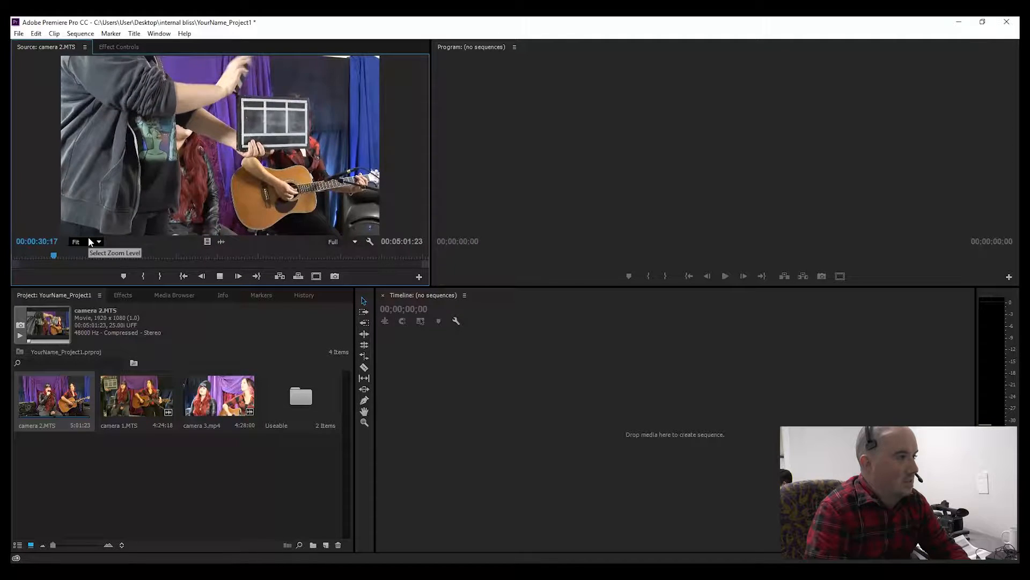
Step: Step frame by frame around camera 2's clapperboard moment and set its In point on that frame
key("i")
key("space")
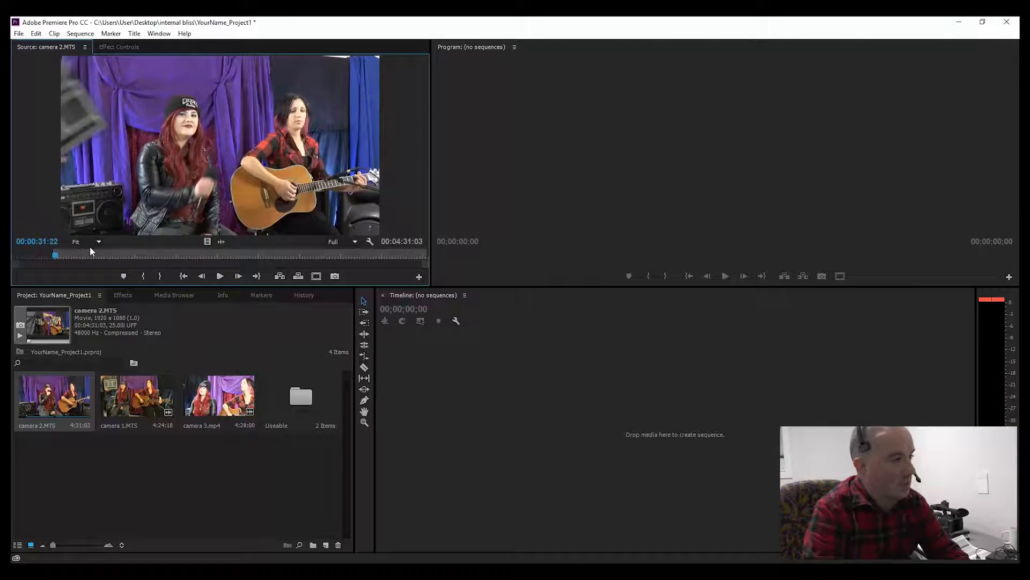
key("Left")
key("Left")
key("Left")
key("Left")
key("Left")
key("Left")
key("Left")
key("Left")
key("Left")
key("Left")
key("Left")
key("Left")
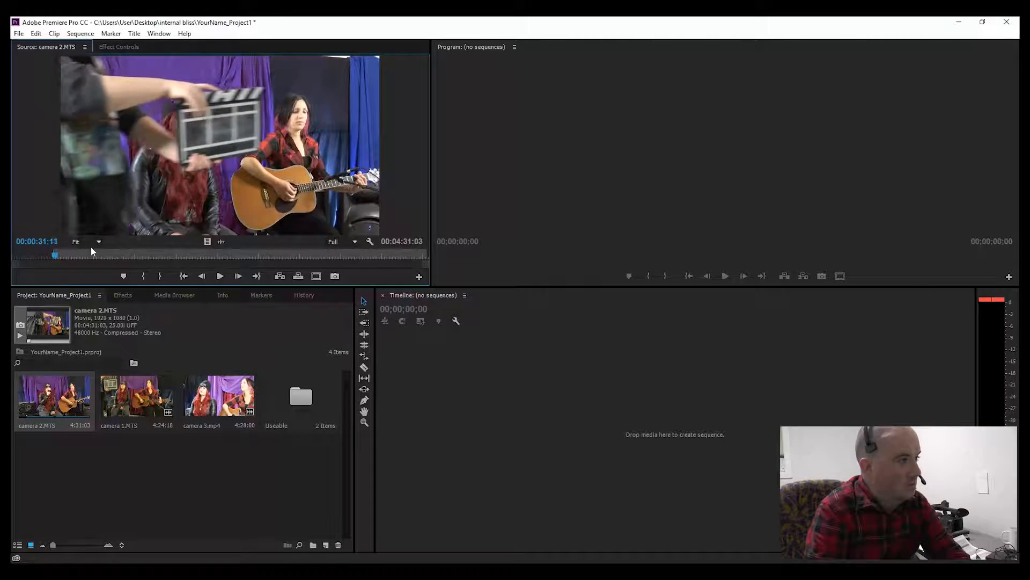
key("Left")
key("Left")
key("Left")
key("Left")
key("Left")
key("Left")
key("Left")
key("Left")
key("Left")
key("Left")
key("Left")
key("Left")
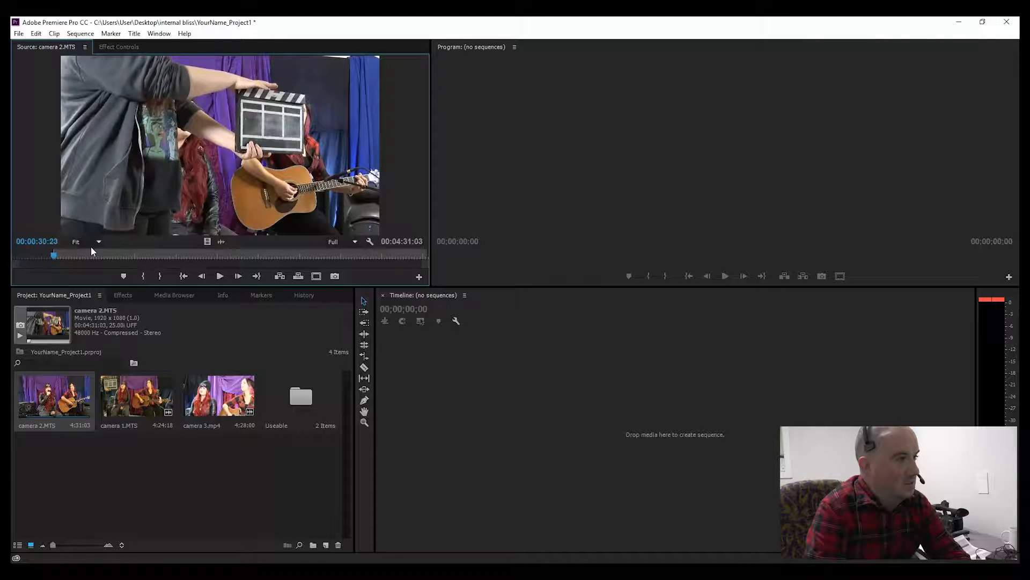
key("Left")
key("Left")
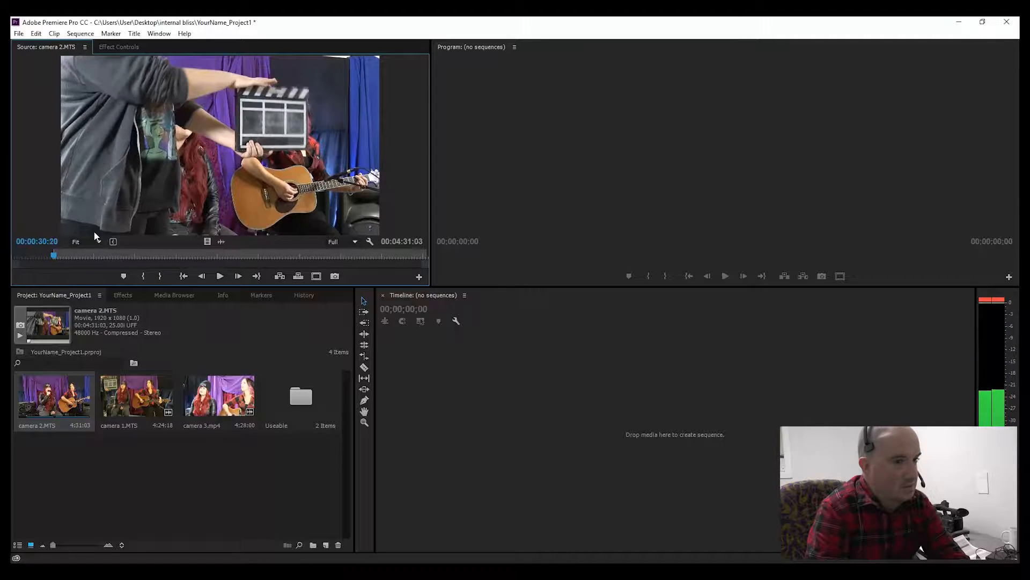
key("Right")
key("Left")
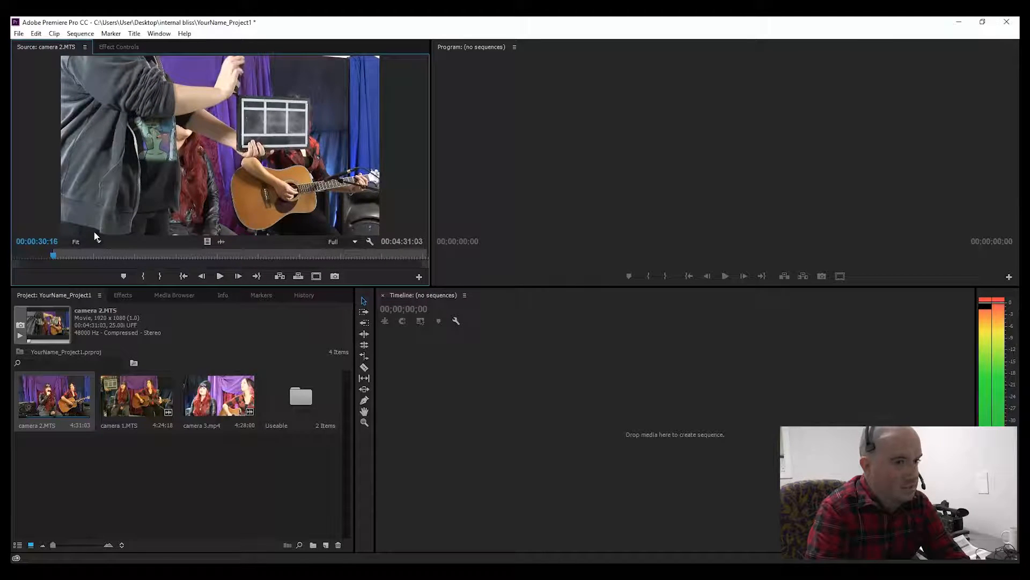
key("Right")
key("Right")
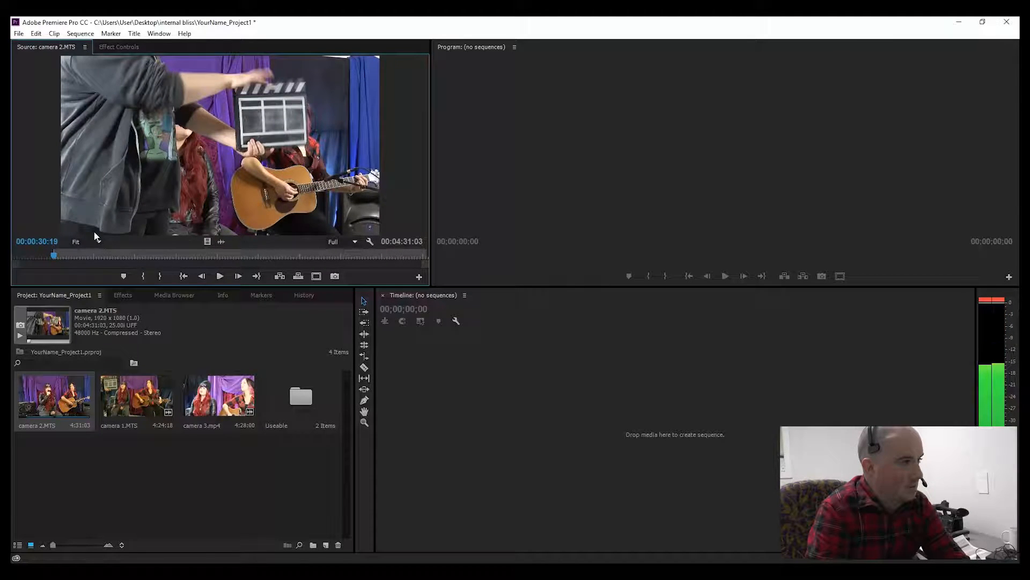
key("Left")
key("Right")
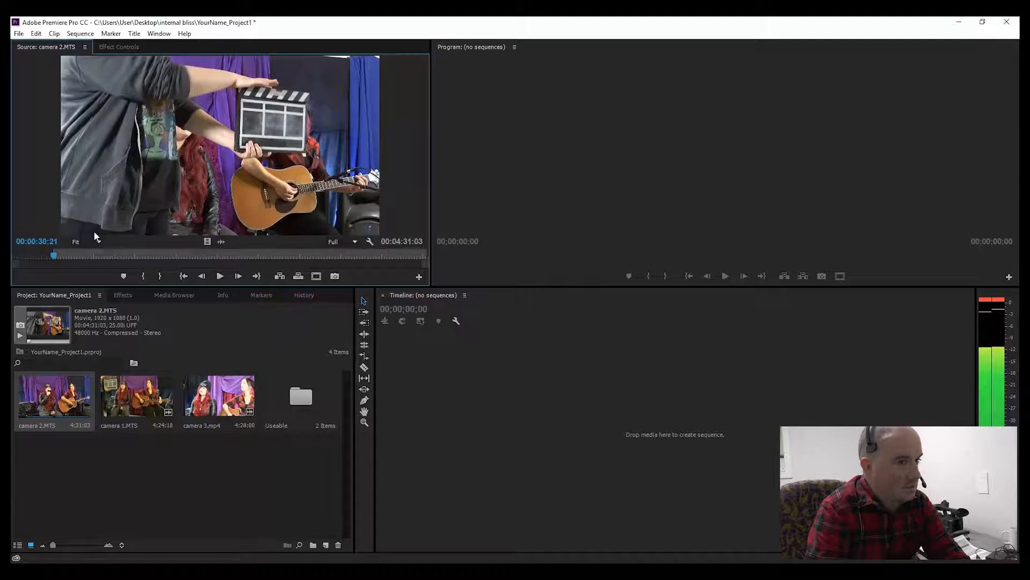
key("Right")
key("Left")
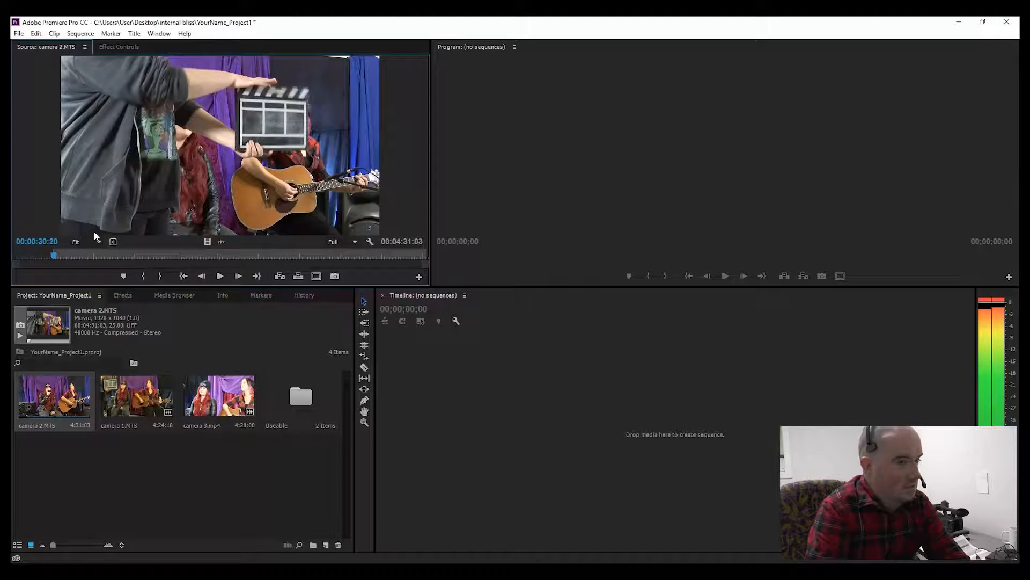
key("Left")
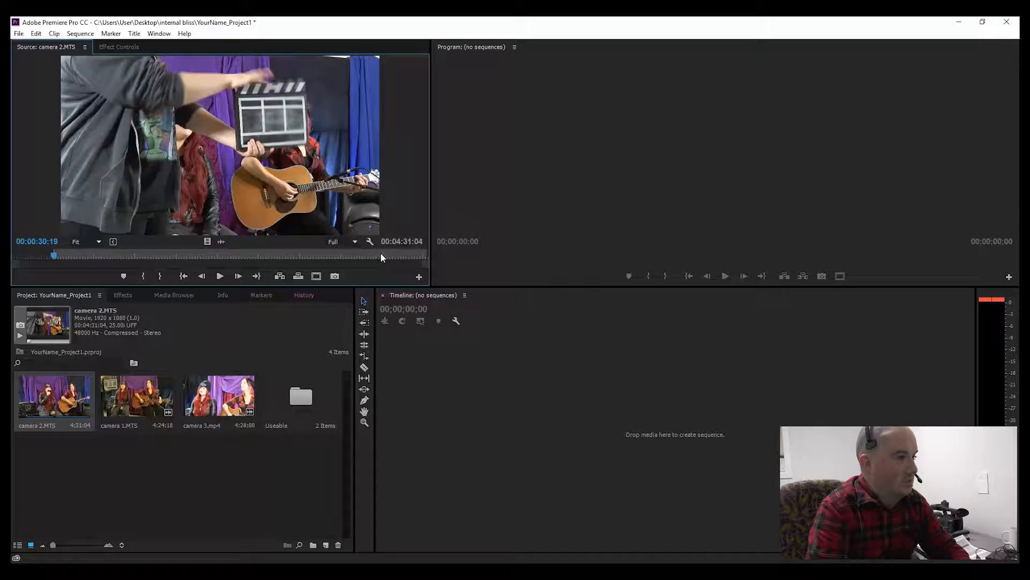
Step: Set camera 2's Out point near the end and drag the clip into the Useable bin
left_click_drag(381, 256, 418, 256)
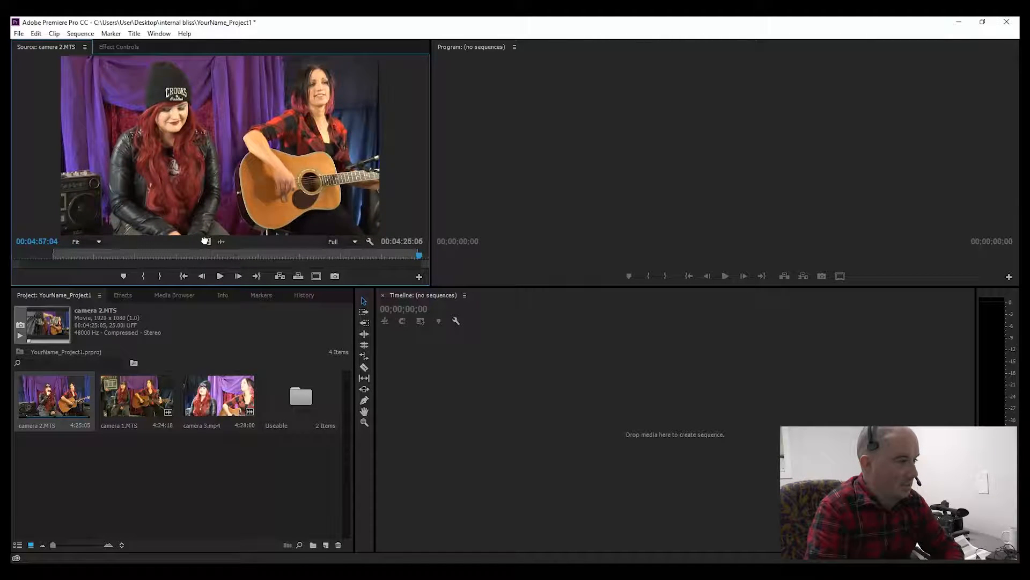
left_click_drag(213, 266, 297, 411)
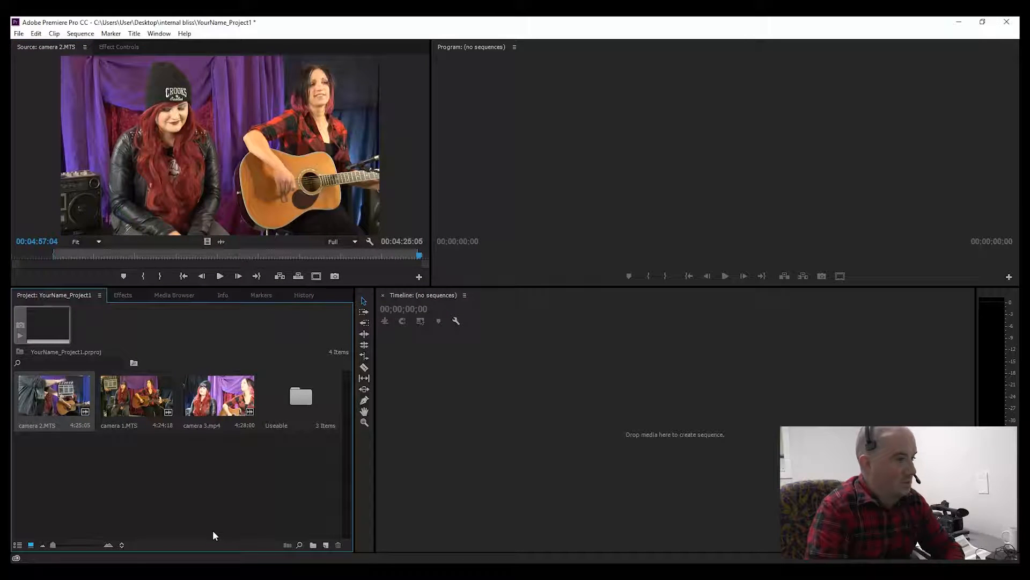
left_click(210, 516)
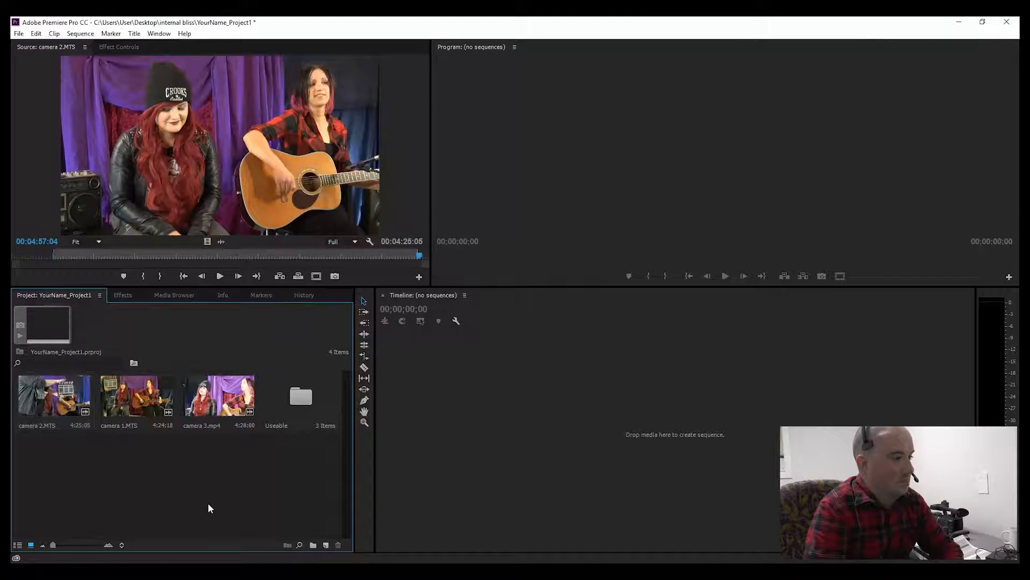
Step: Open camera 3.mp4 in the Source Monitor and play its beginning
double_click(214, 404)
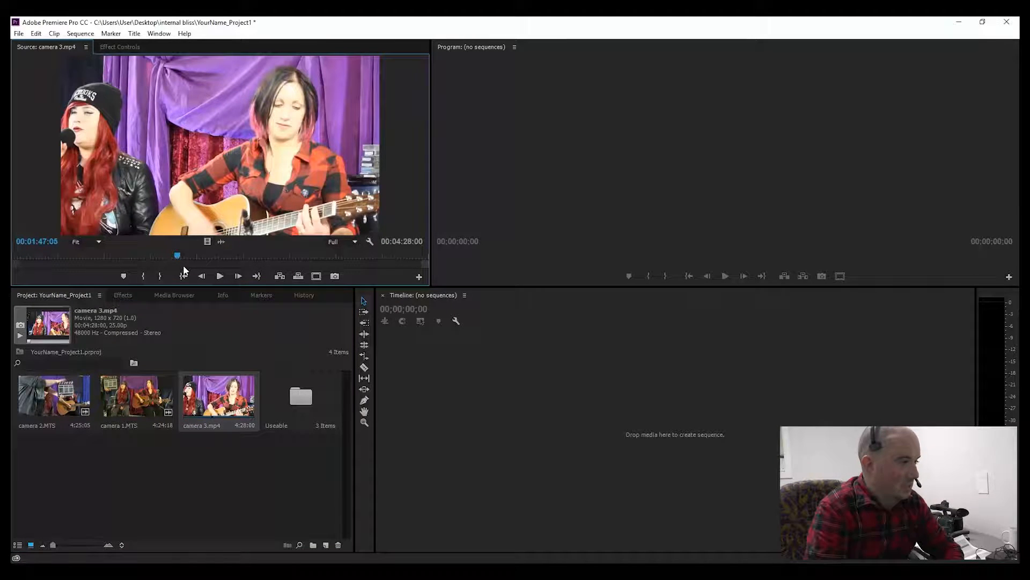
left_click_drag(176, 258, 17, 258)
key("space")
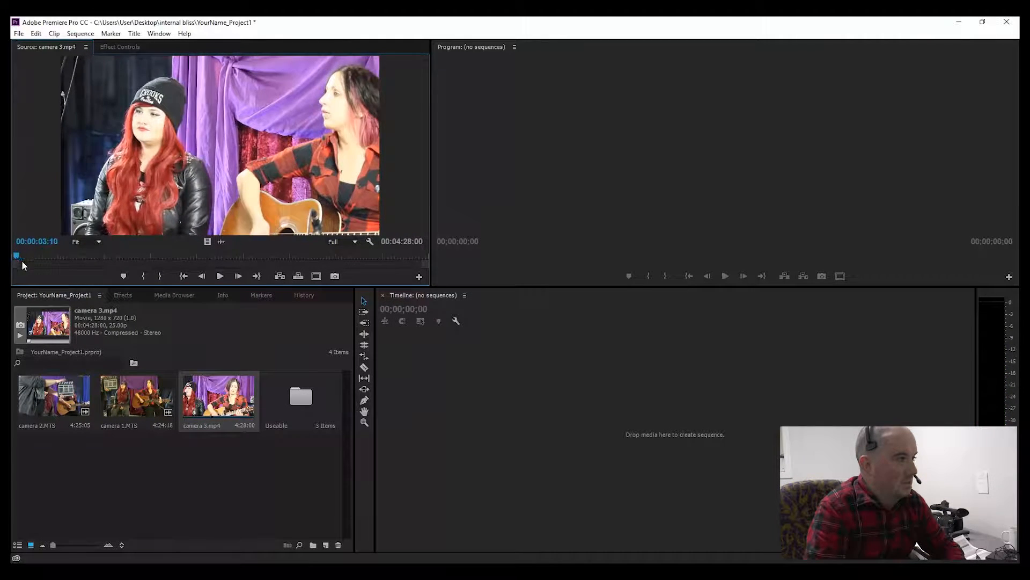
key("space")
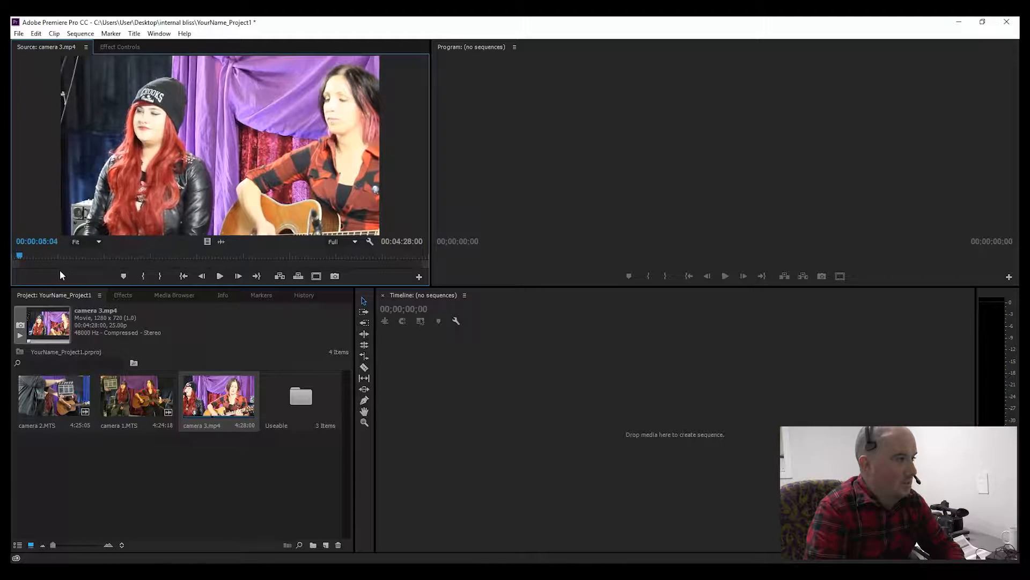
Step: Step frame by frame near the start of camera 3 to find the sync moment
key("Left")
key("Left")
key("Left")
key("Left")
key("Left")
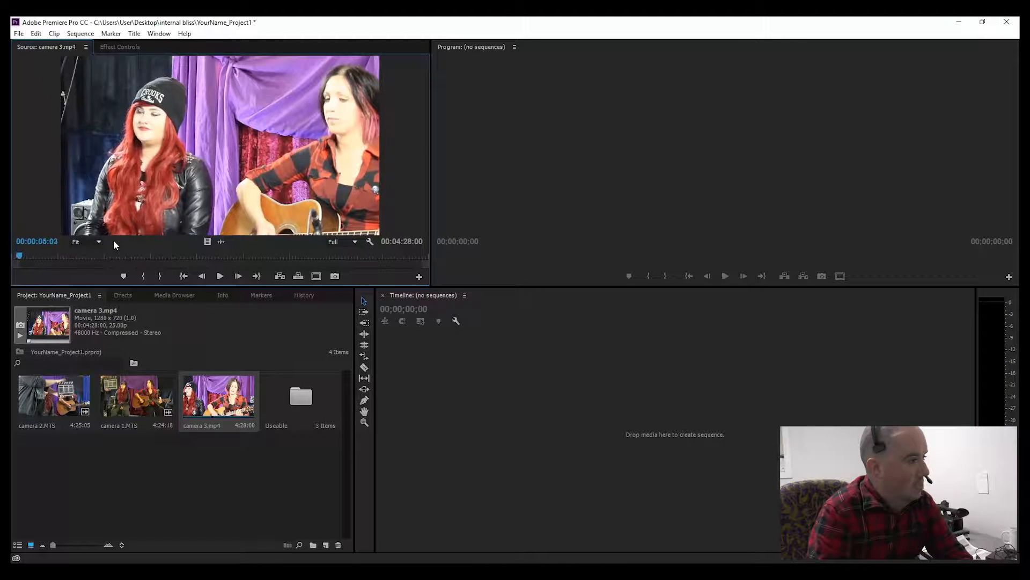
key("Left")
key("Left")
key("Left")
key("Left")
key("Left")
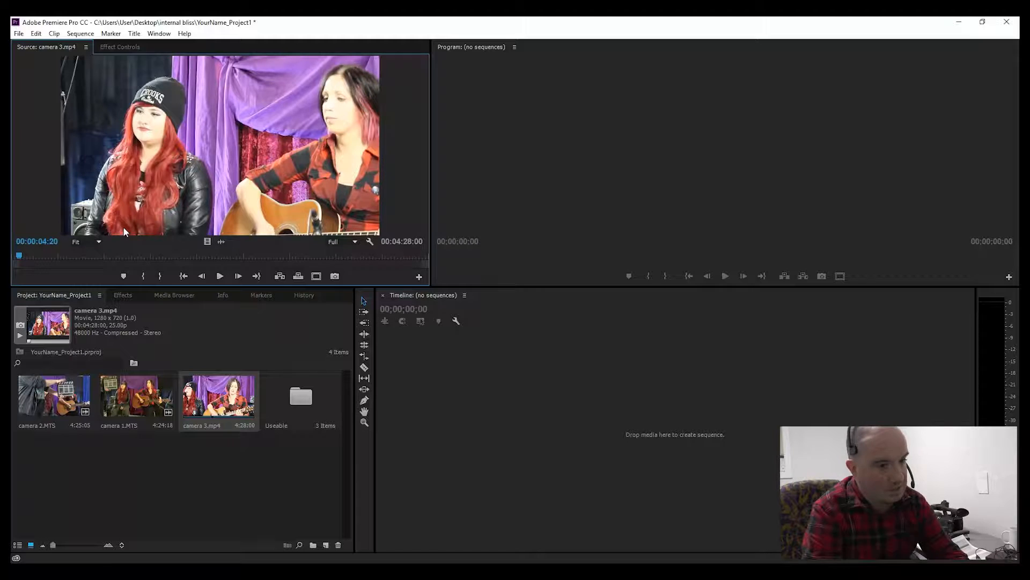
key("Left")
key("Left")
key("Left")
key("Left")
key("Left")
key("Left")
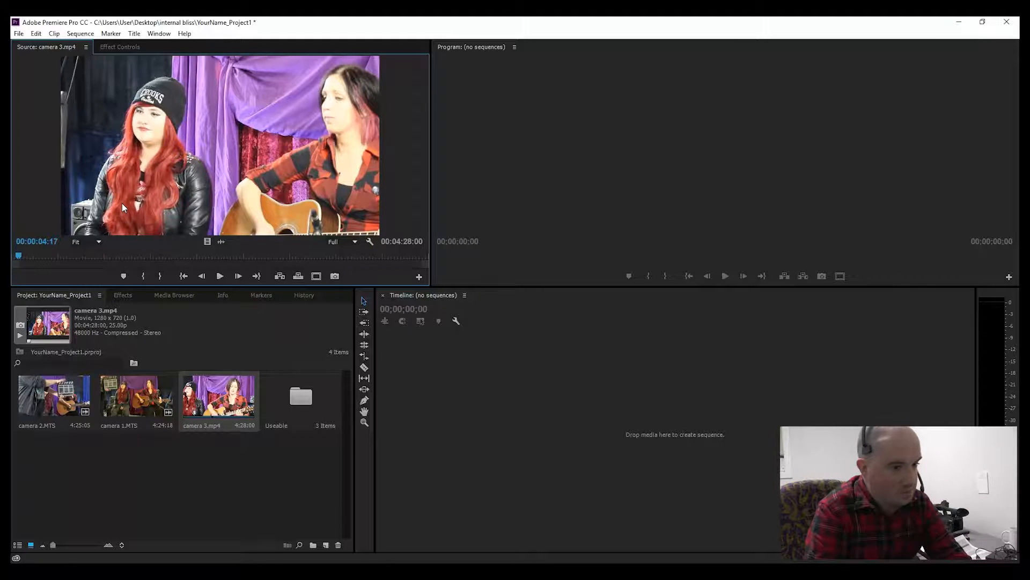
key("Left")
key("Left")
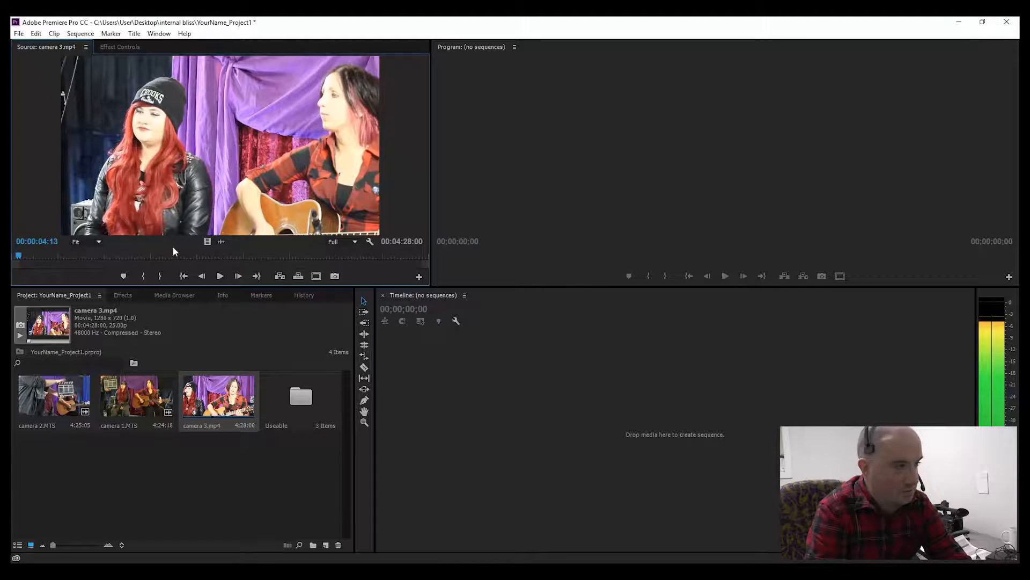
key("Right")
key("Right")
key("Right")
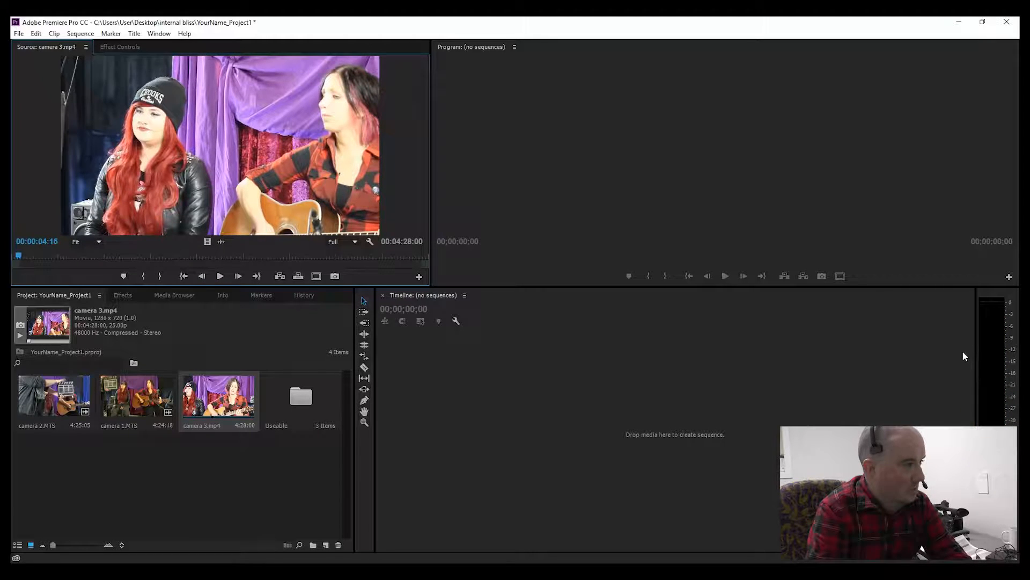
key("Right")
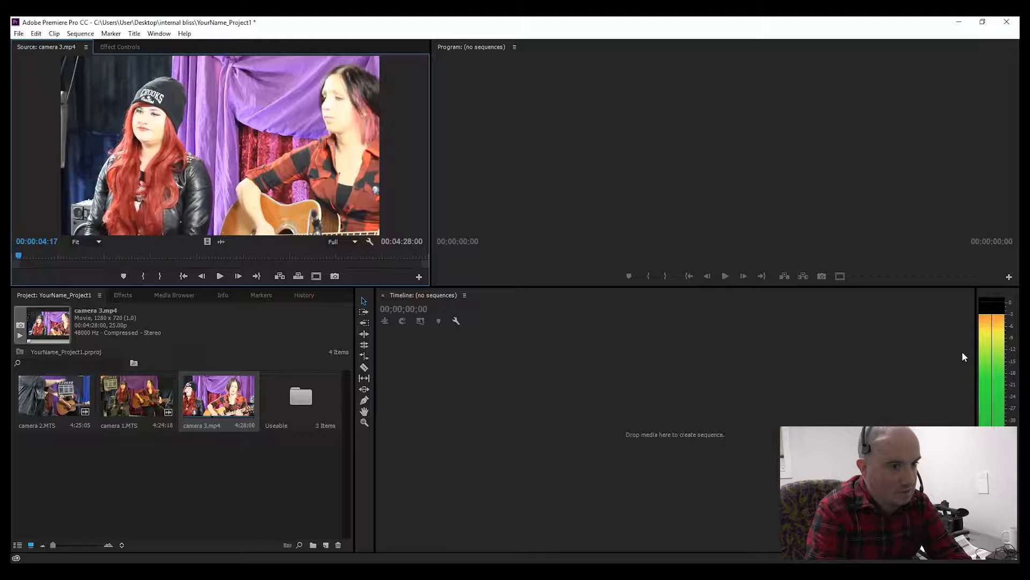
Step: Step frame by frame around camera 3's clapperboard moment and set its In point on that frame
key("Right")
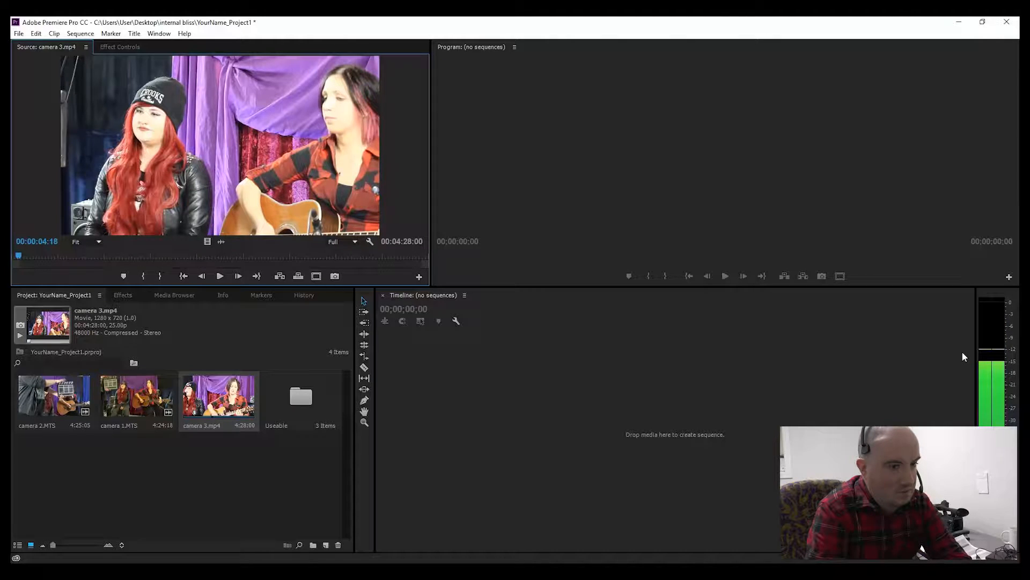
key("Left")
key("Left")
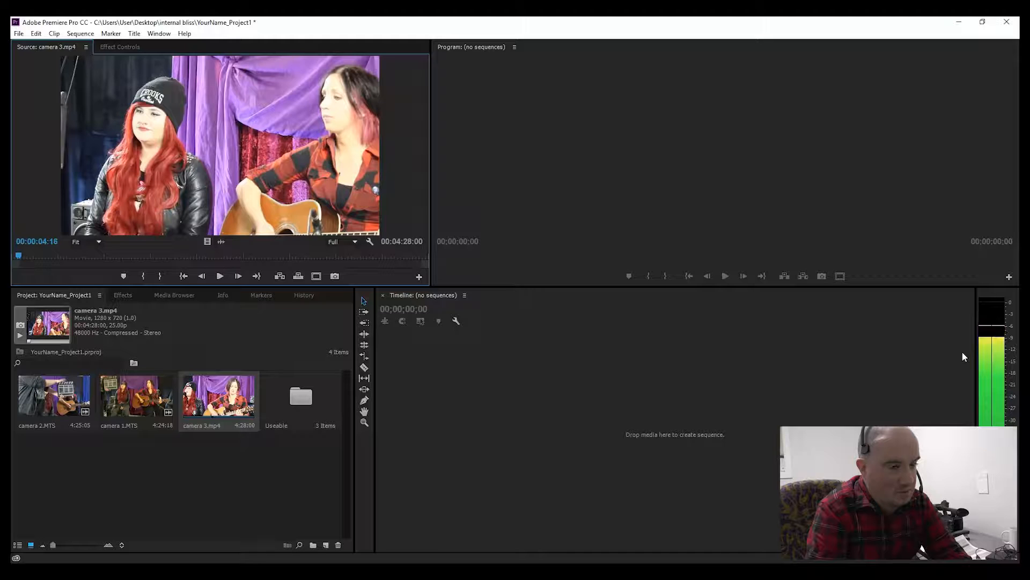
key("Right")
key("Right")
key("Right")
key("Right")
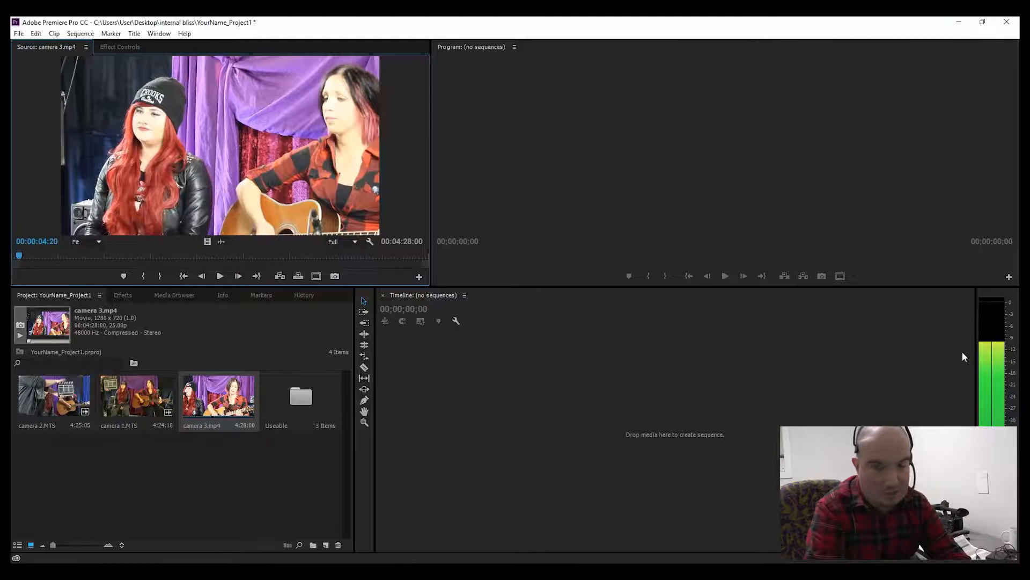
key("Left")
key("Left")
key("Left")
key("Left")
key("Left")
key("Left")
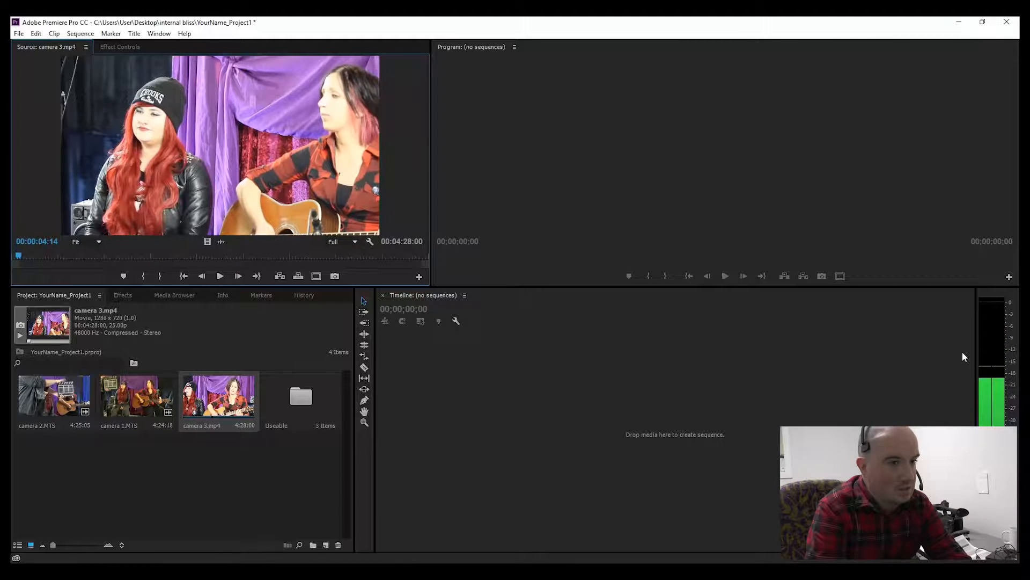
key("Right")
key("Right")
key("Right")
key("Right")
key("Right")
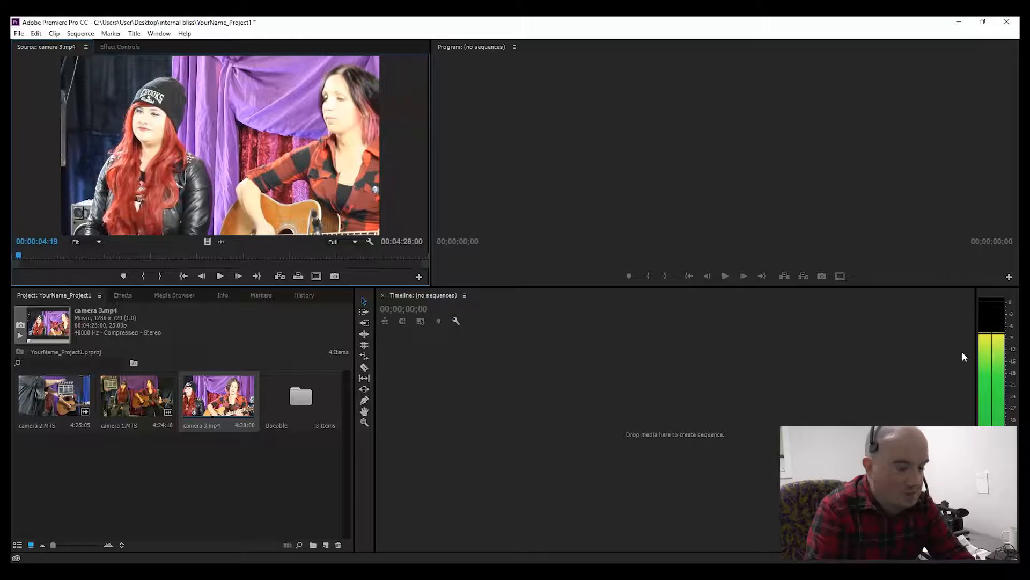
key("Left")
key("Left")
key("Left")
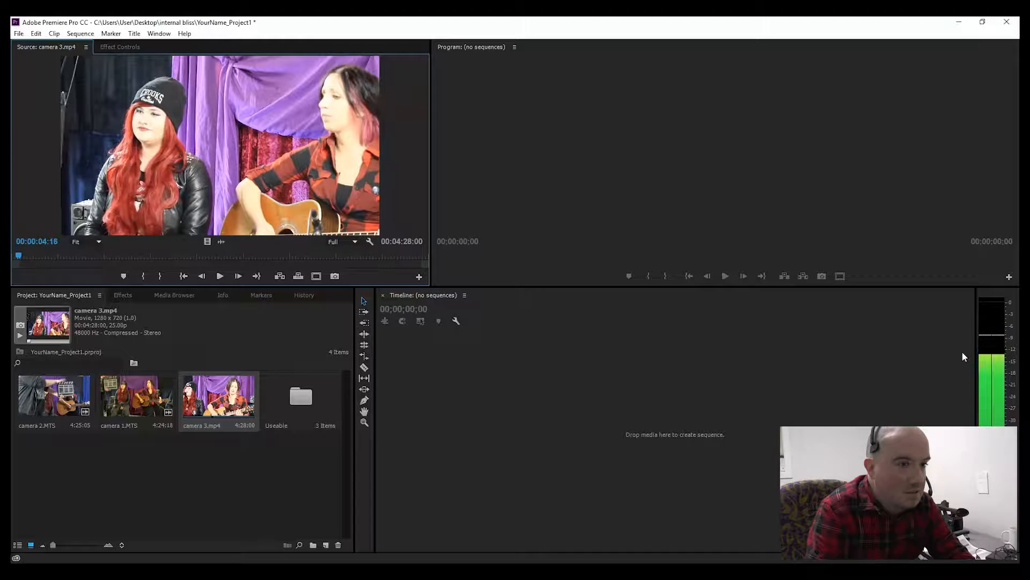
key("Left")
key("Left")
key("Left")
key("Left")
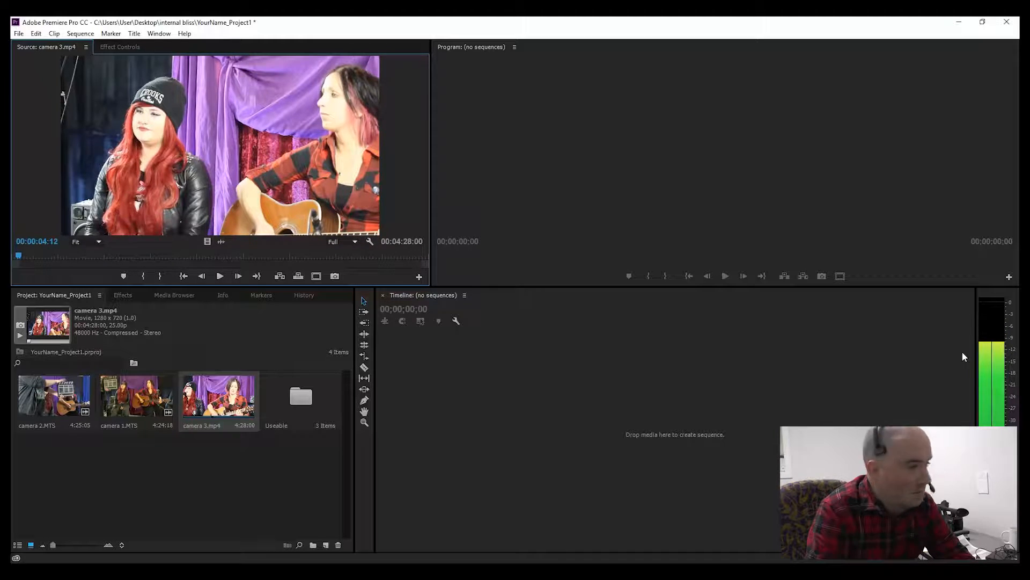
key("Right")
key("Right")
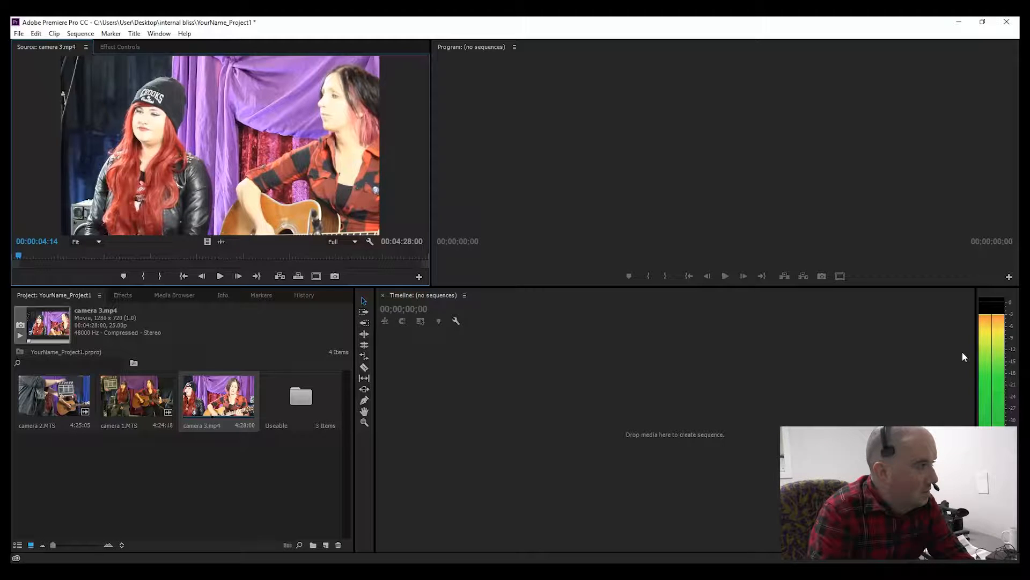
key("Right")
key("Right")
key("Right")
key("Right")
key("Right")
key("Right")
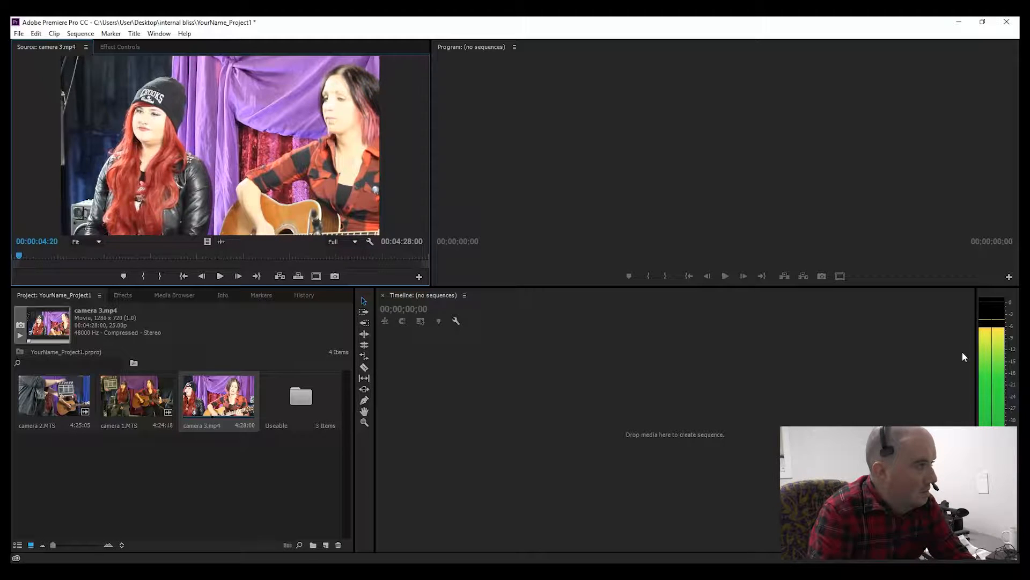
key("Left")
key("Left")
key("Left")
key("Left")
key("Left")
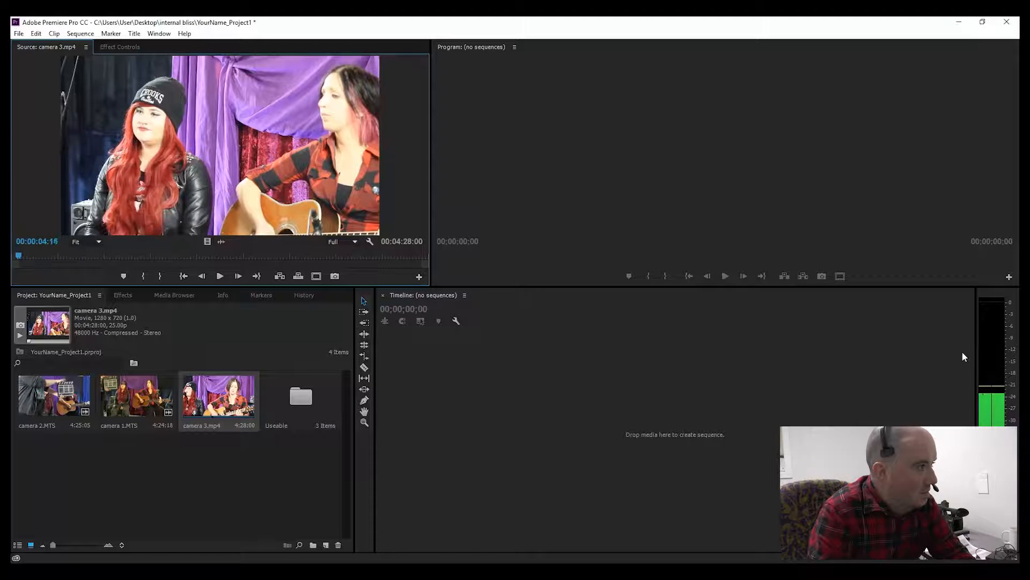
key("Left")
key("Left")
key("Left")
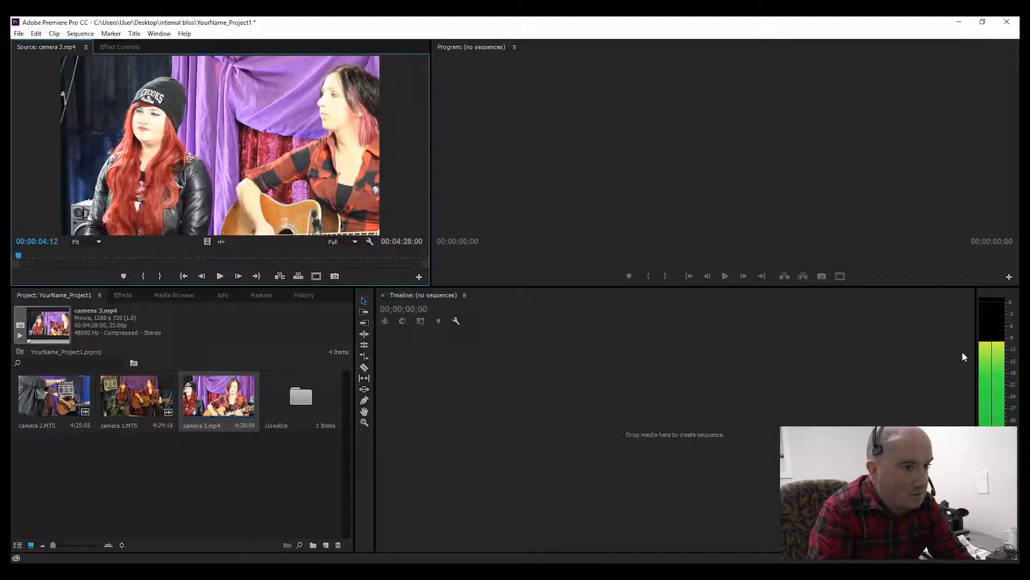
key("Right")
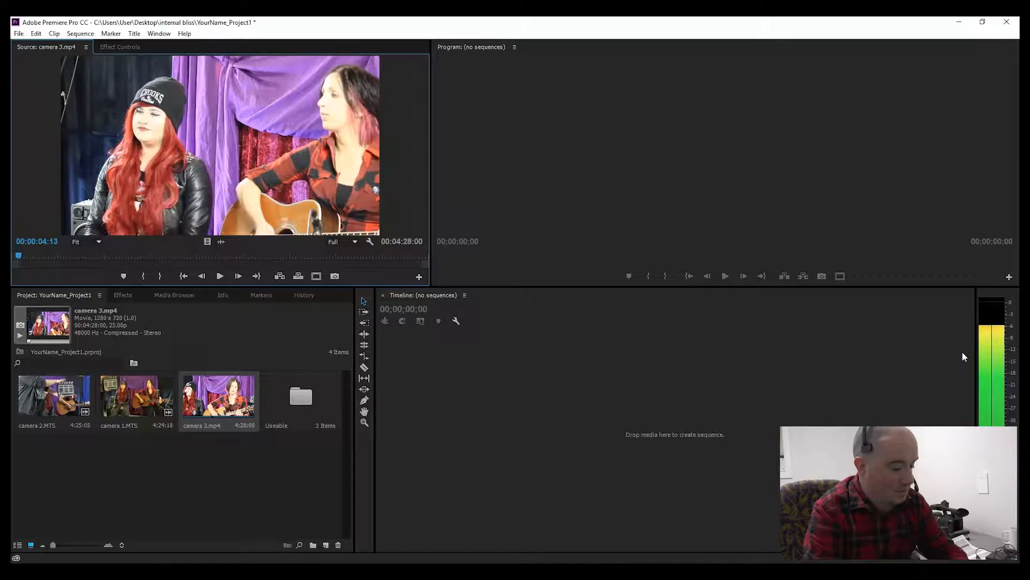
key("i")
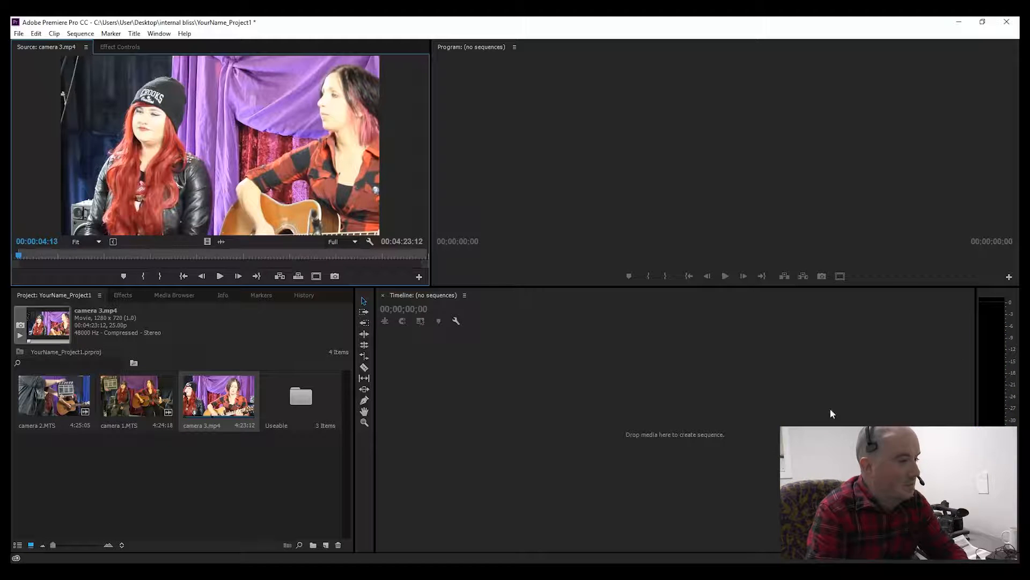
Step: Set camera 3's Out point near the end and move the clip into the Useable bin
key("space")
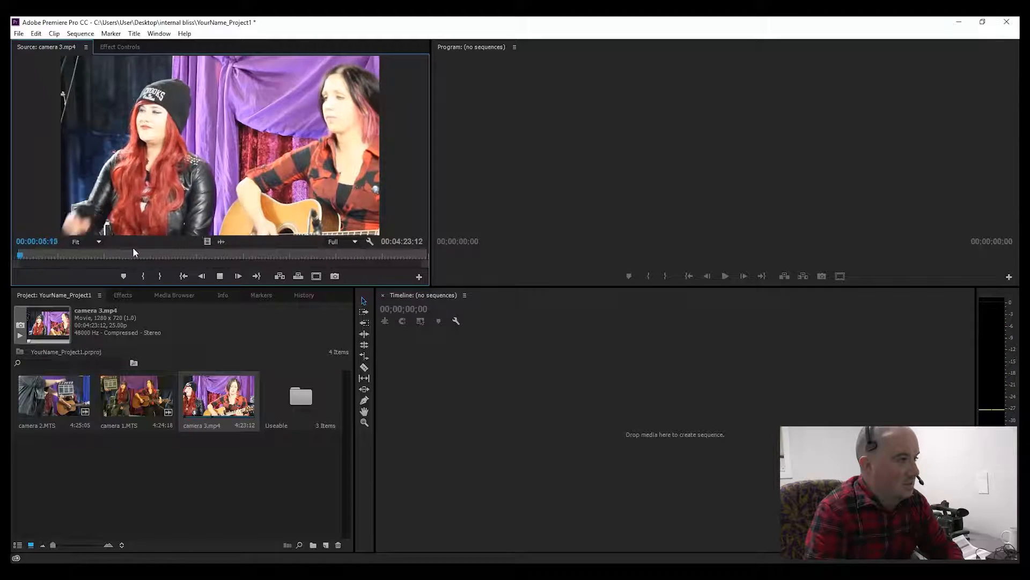
left_click_drag(134, 249, 389, 256)
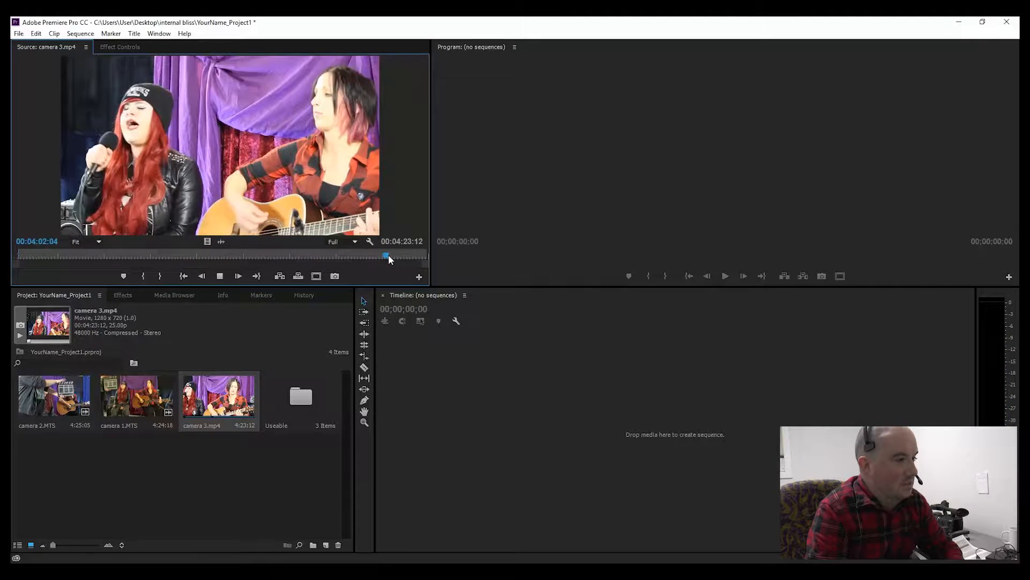
left_click(422, 255)
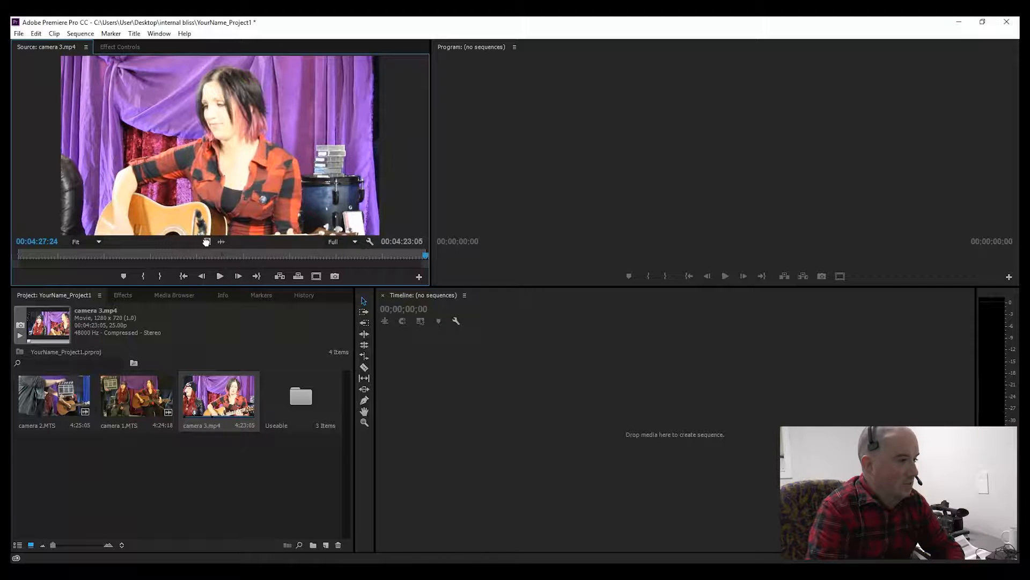
left_click_drag(248, 317, 301, 407)
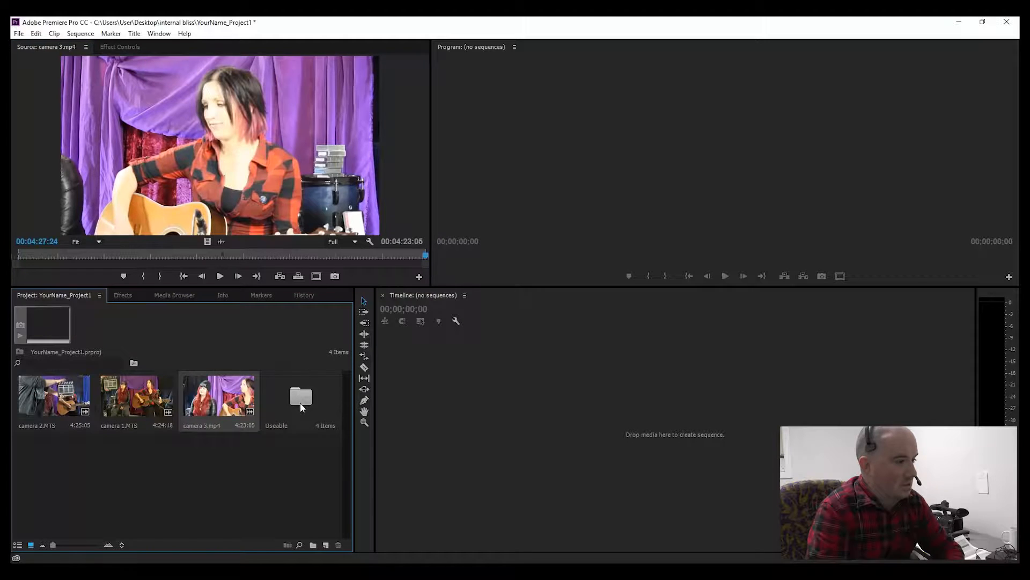
Step: Save the project and open the Useable bin in its own window
left_click(218, 503)
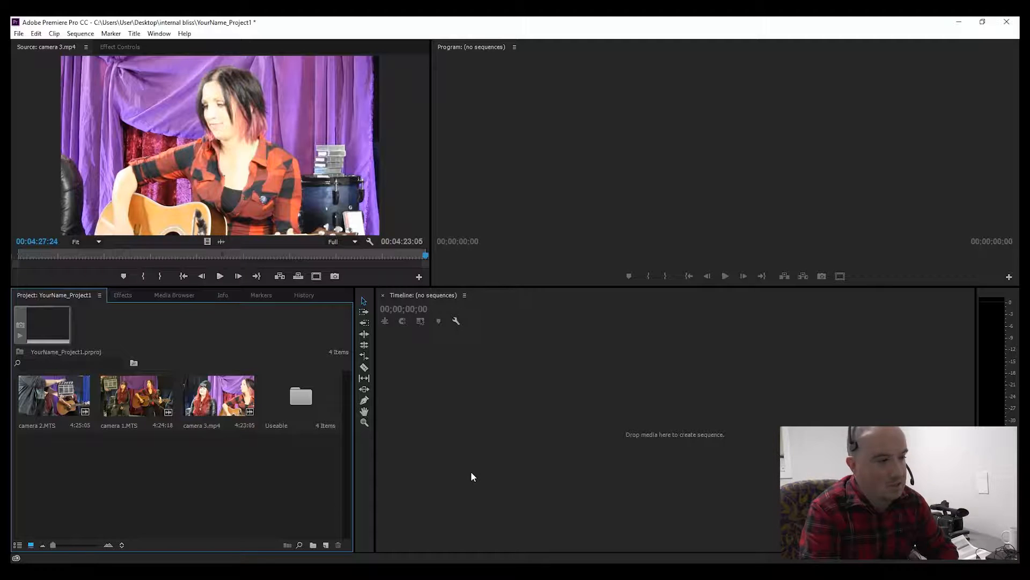
key("ctrl+s")
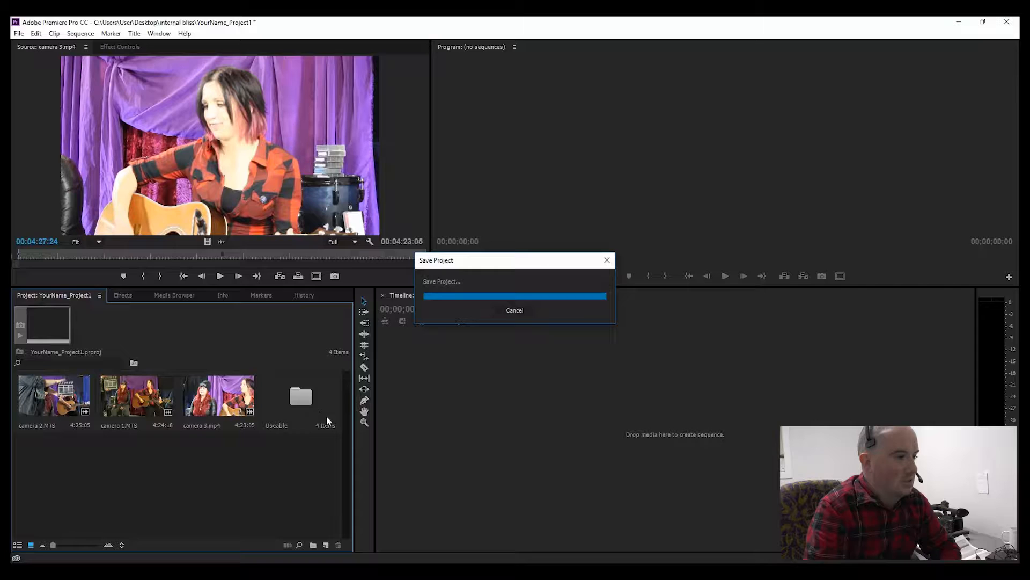
left_click(307, 409)
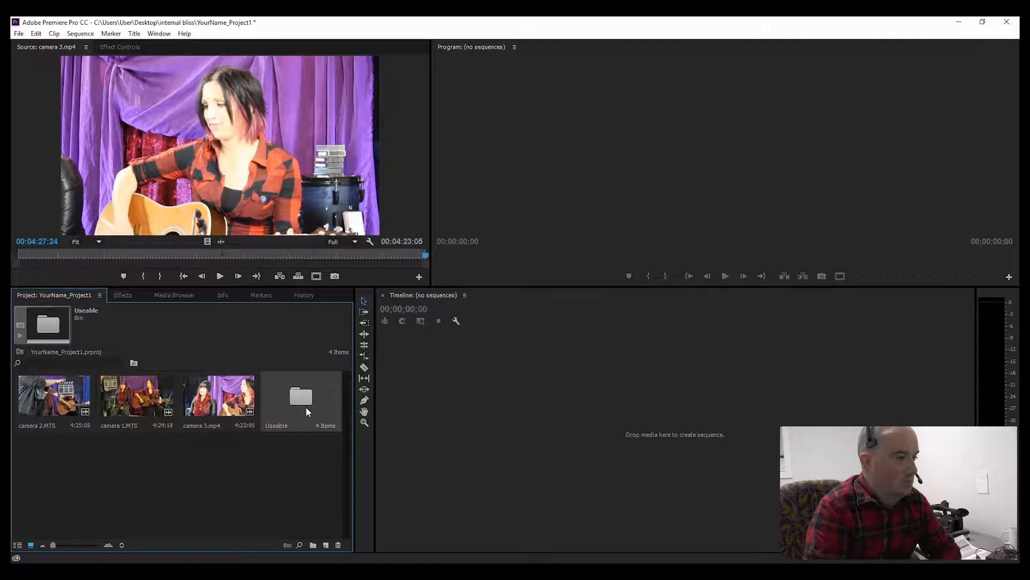
double_click(306, 407)
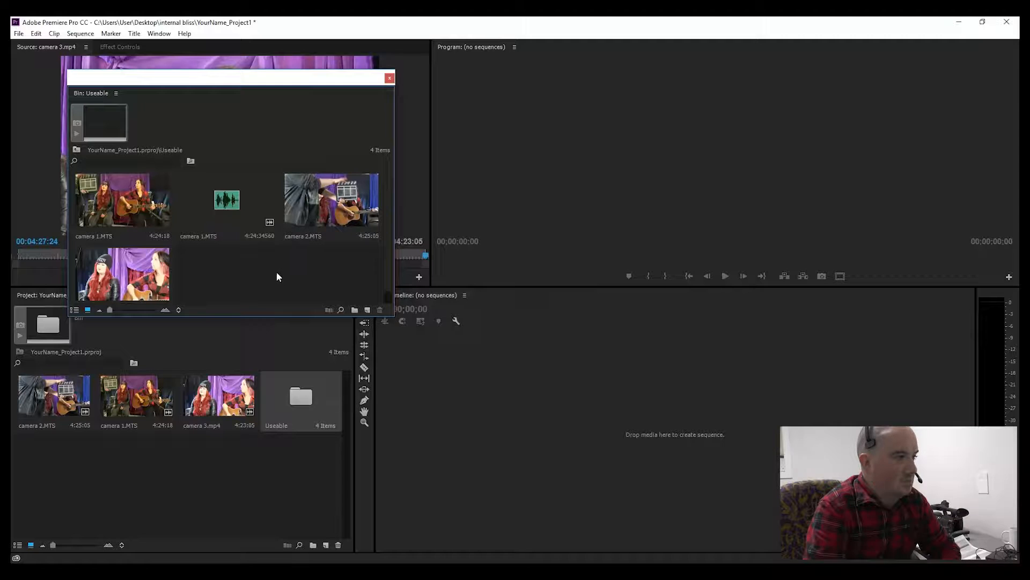
Step: Create a new sequence from camera 1.MTS in the Useable bin
left_click(129, 212)
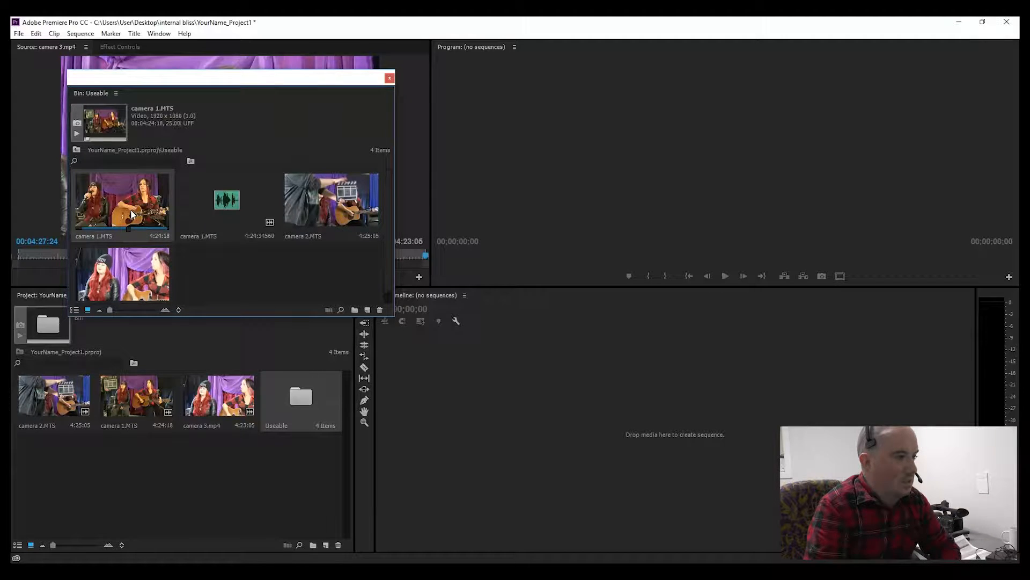
right_click(132, 214)
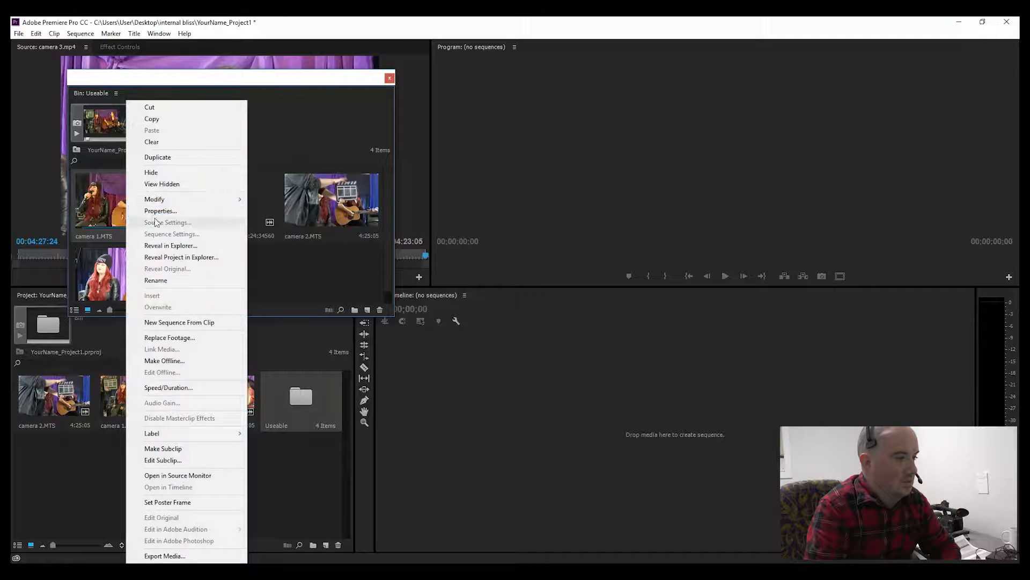
left_click(177, 324)
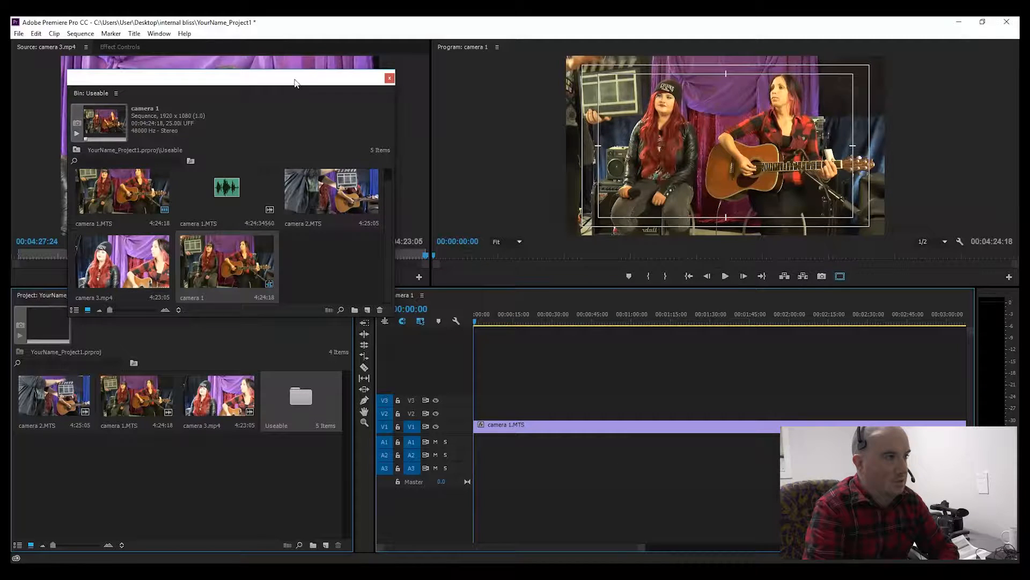
Step: Add the separate camera 1.MTS audio clip to the first audio track of the sequence
left_click_drag(295, 82, 249, 66)
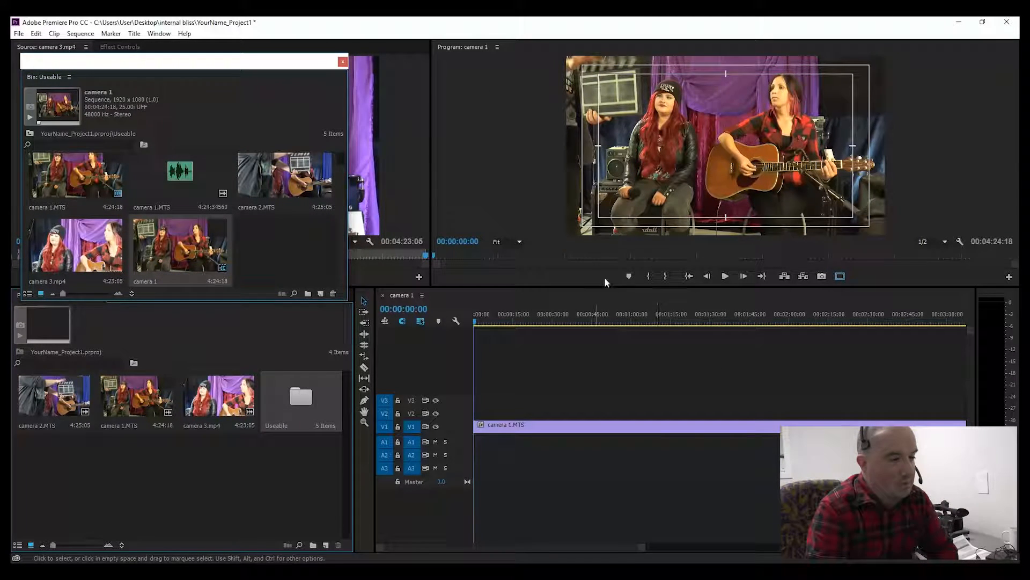
left_click(596, 421)
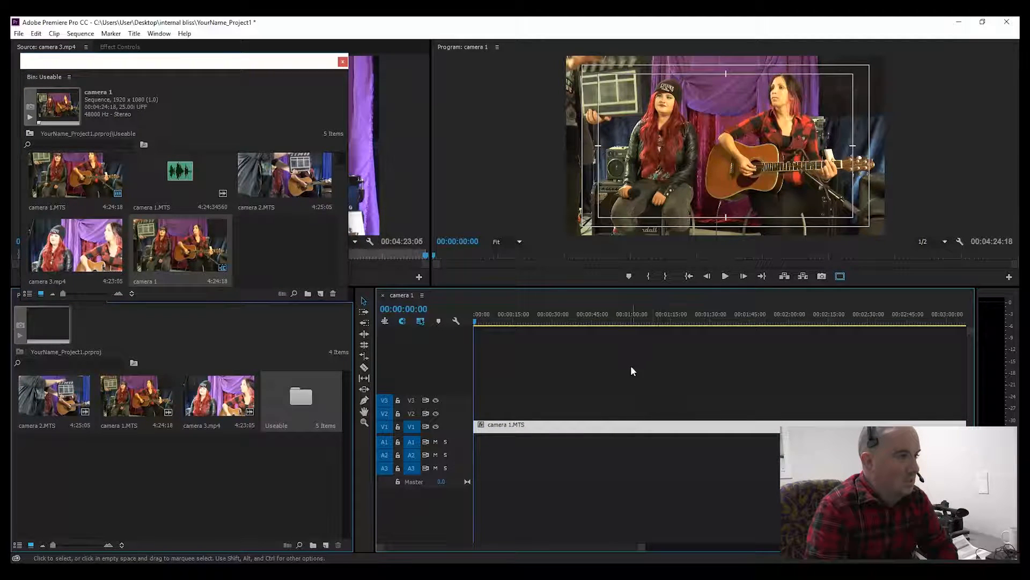
left_click(182, 182)
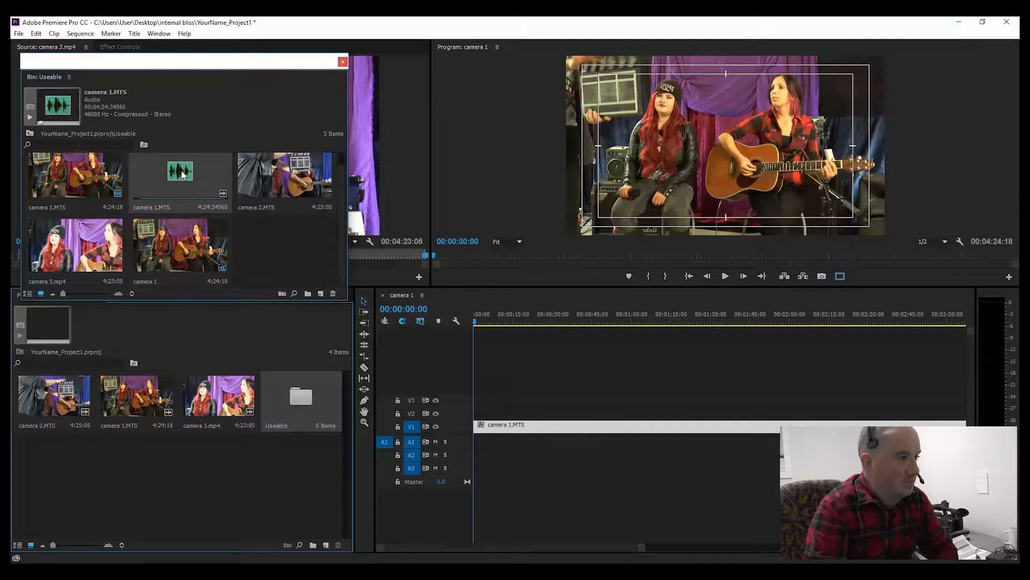
left_click_drag(183, 173, 506, 450)
left_click_drag(469, 445, 465, 446)
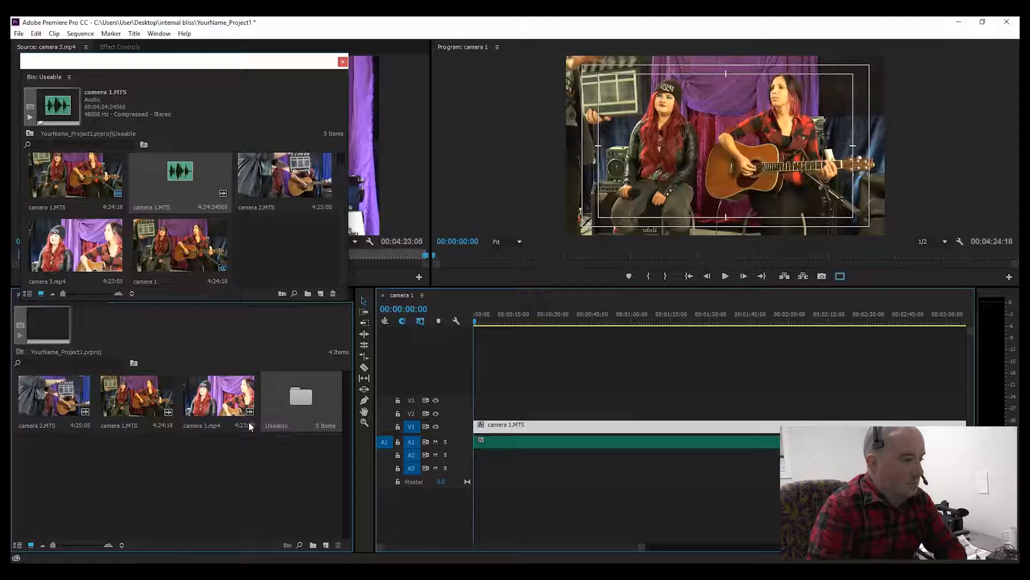
Step: Place camera 2.MTS on the second video track above camera 1 at the sequence start
left_click(56, 406)
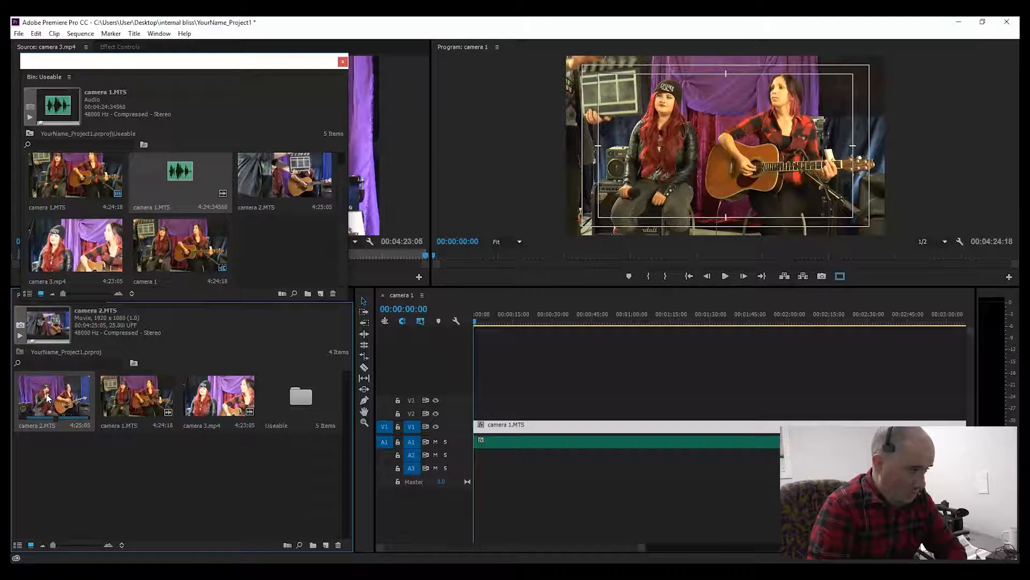
left_click_drag(47, 397, 477, 414)
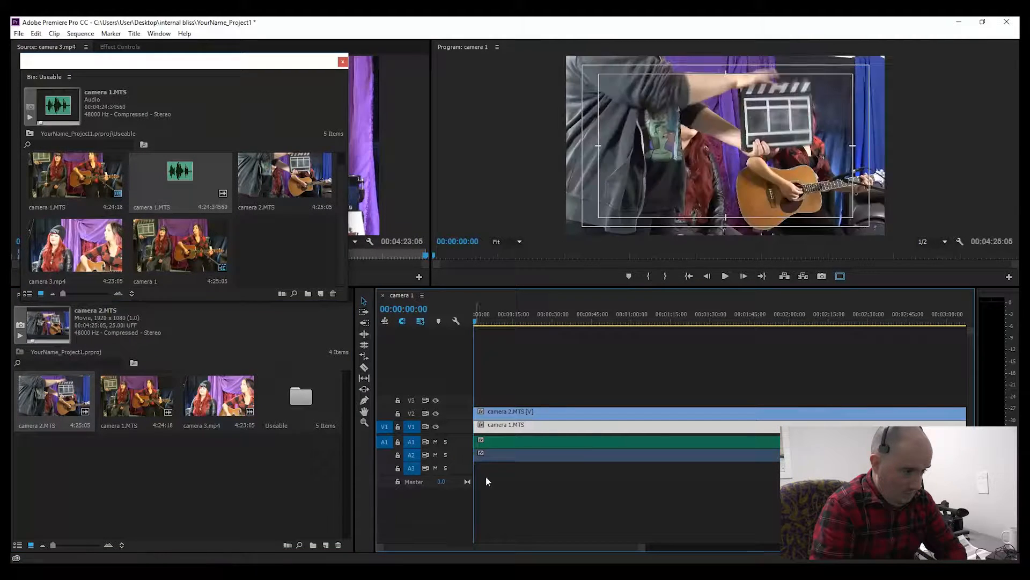
left_click(534, 458)
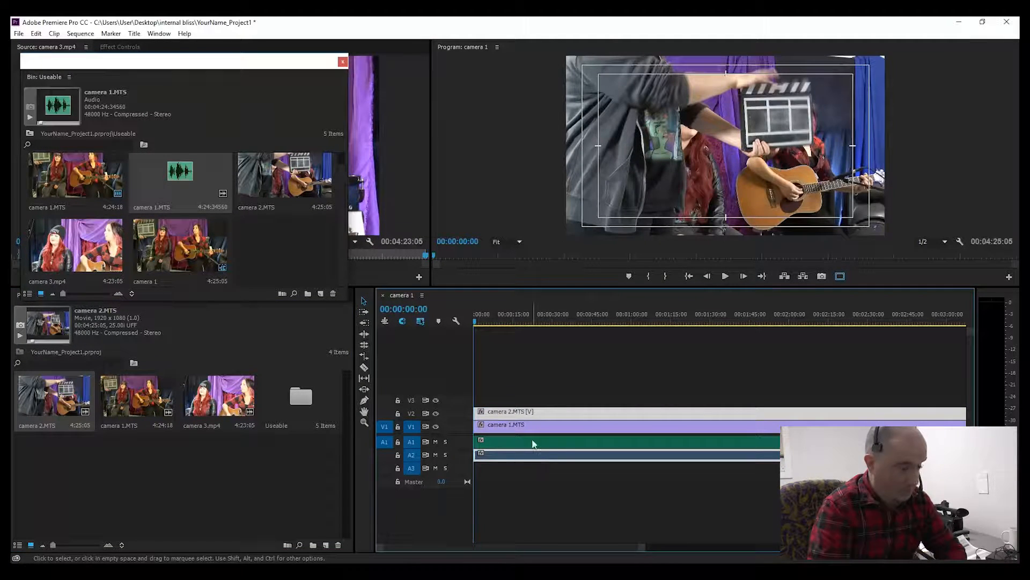
Step: Unlink camera 2's video clip from its audio in the timeline
right_click(510, 411)
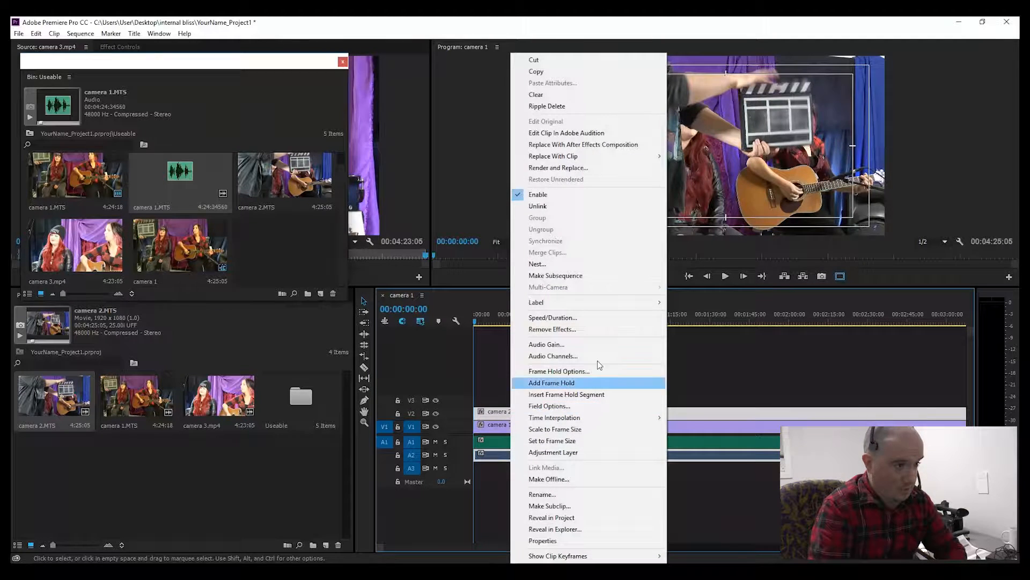
left_click(575, 208)
left_click(549, 469)
left_click(555, 455)
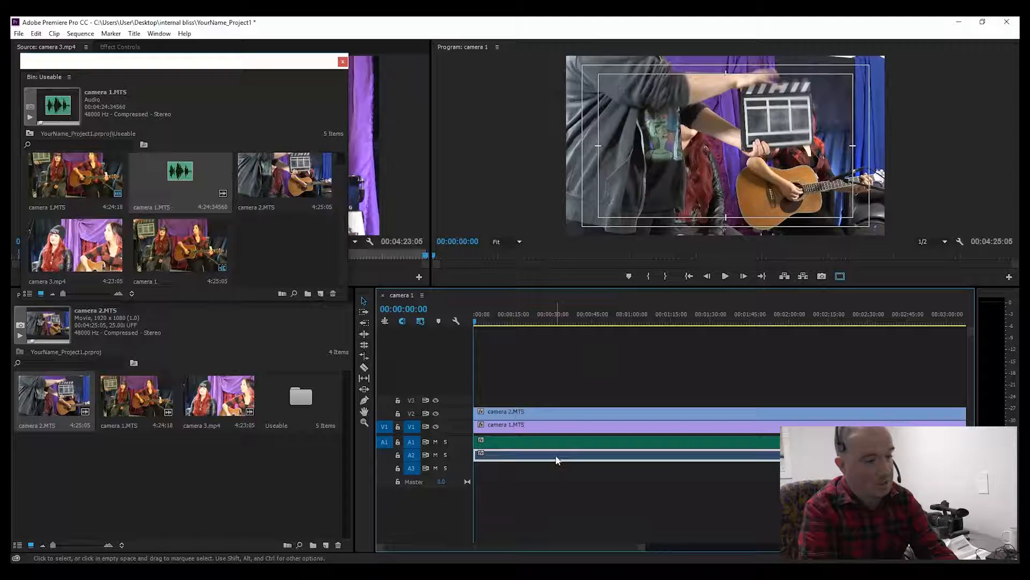
Step: Delete camera 2's separated audio clip from the second audio track
left_click(558, 417)
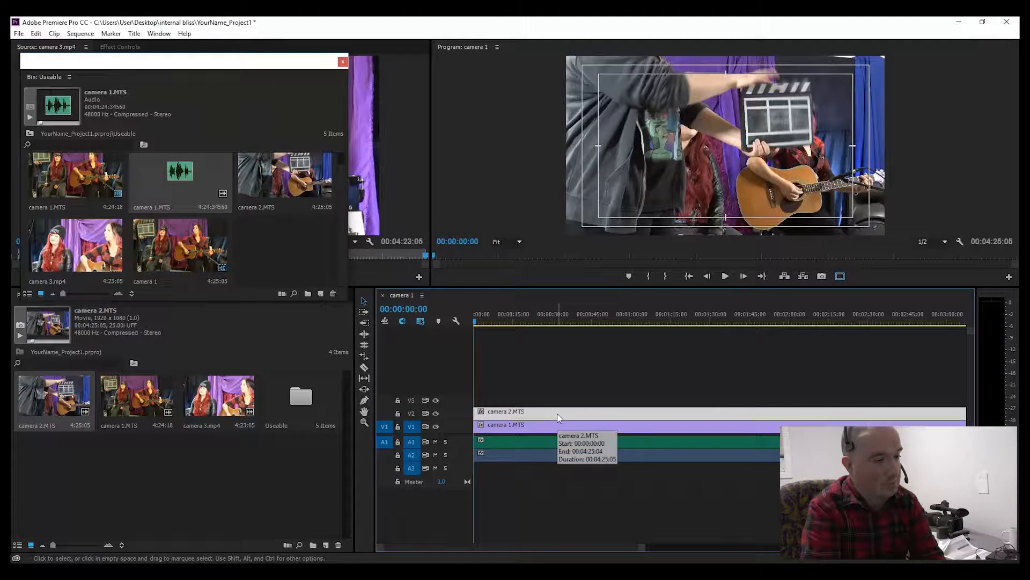
right_click(558, 414)
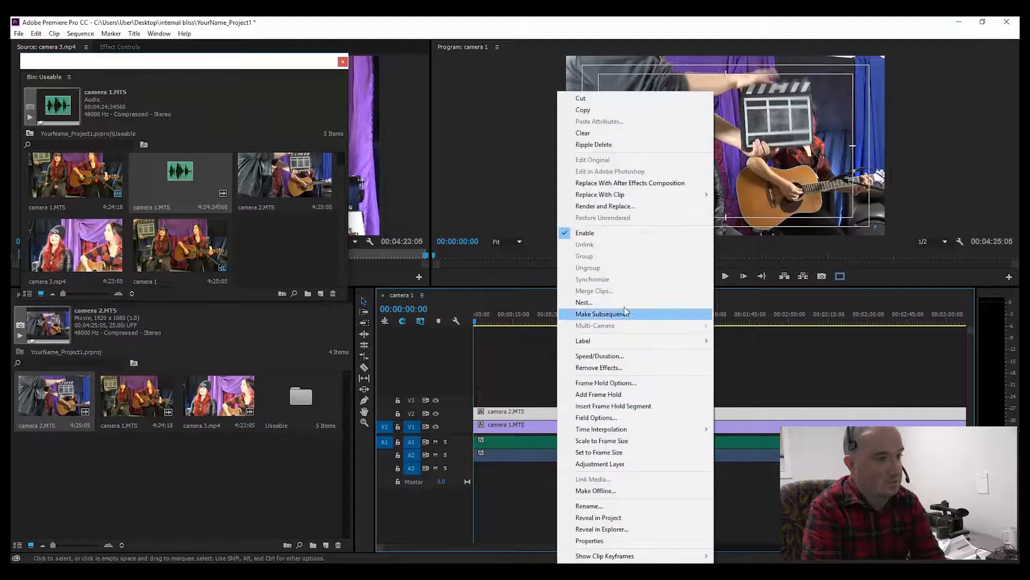
left_click(514, 497)
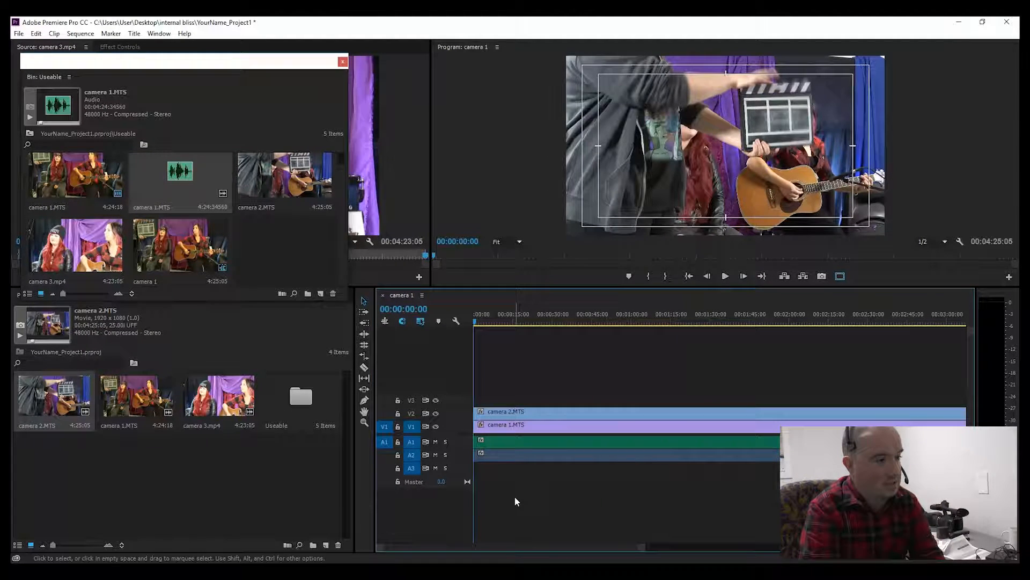
left_click(518, 459)
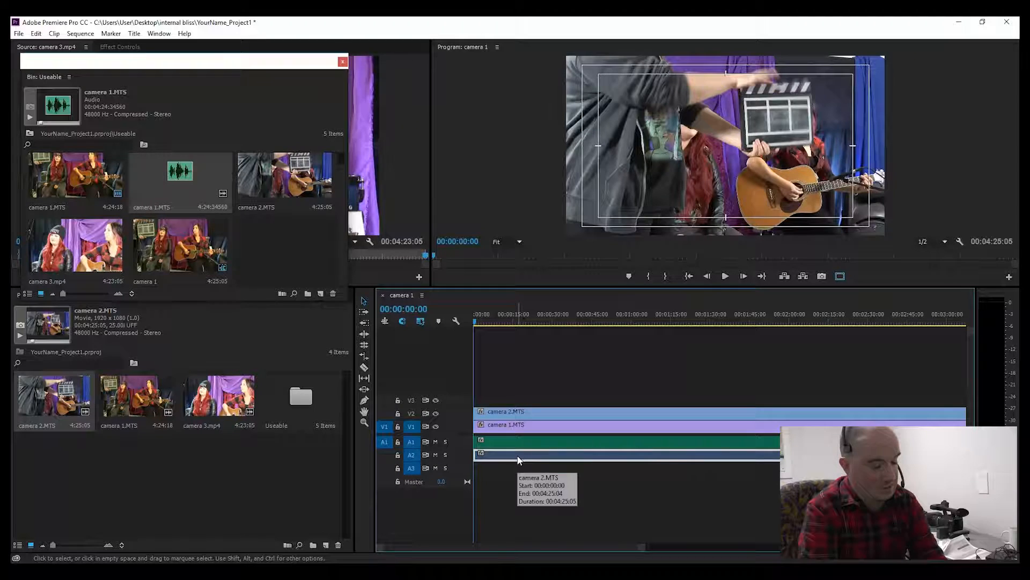
key("Delete")
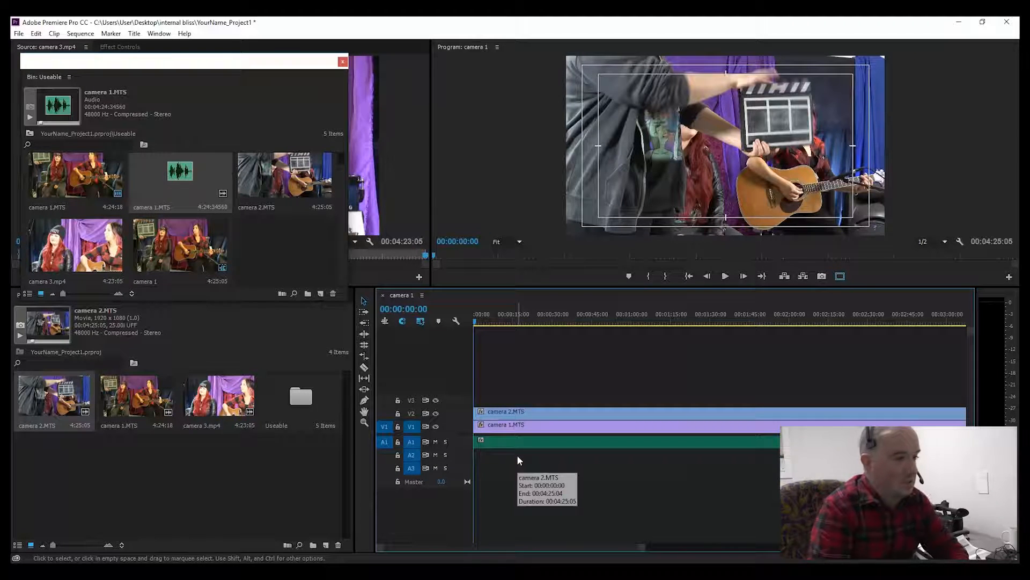
Step: Preview the sequence from the start and toggle the second video track's output off and on to compare angles
key("space")
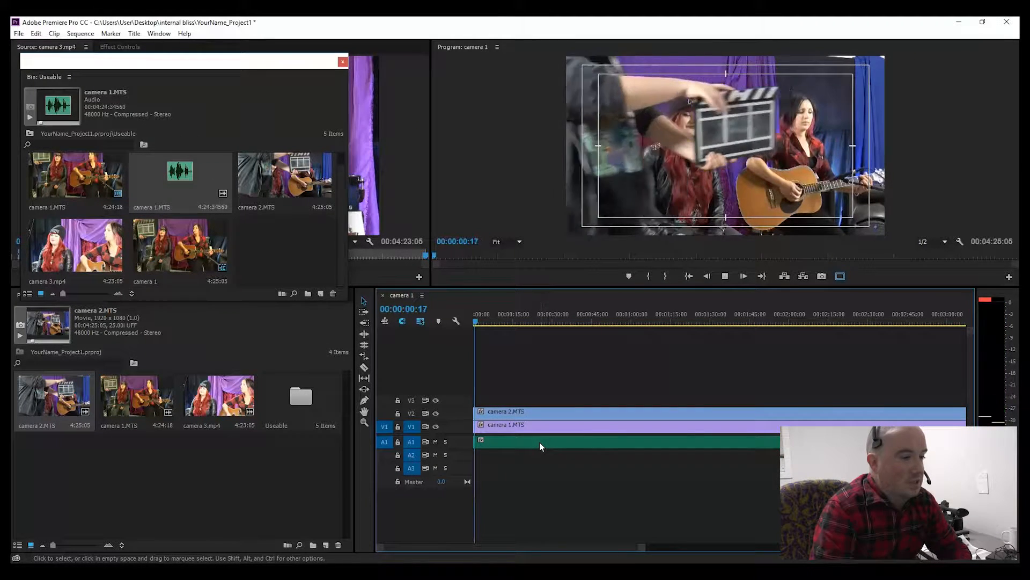
left_click_drag(476, 322, 466, 344)
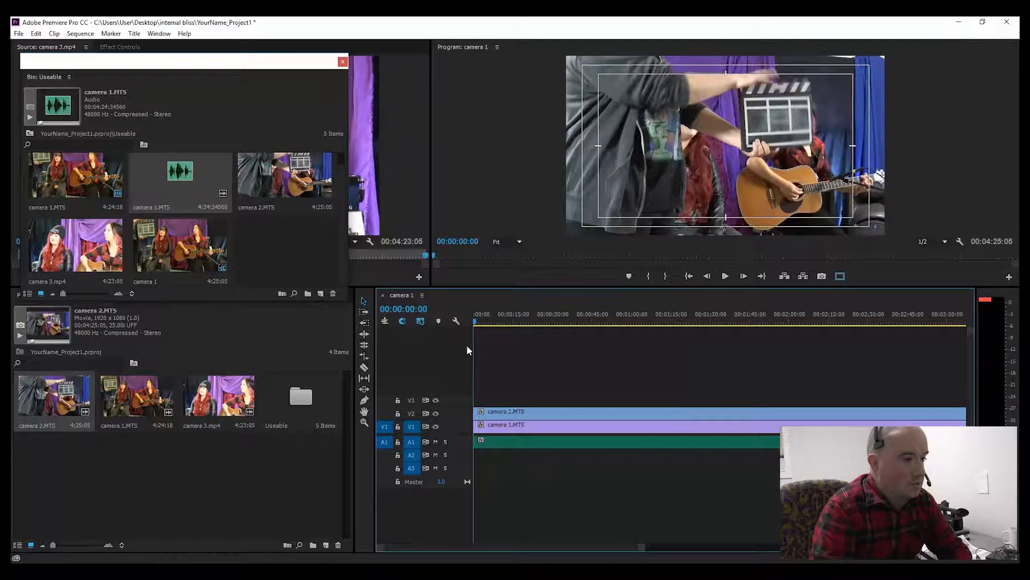
left_click(509, 415)
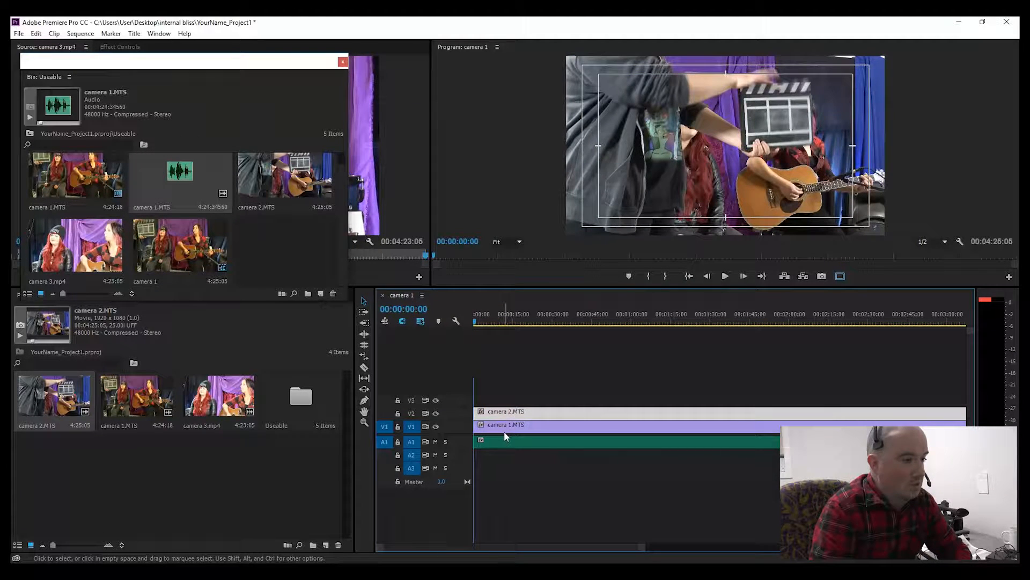
left_click(504, 429)
left_click(501, 444)
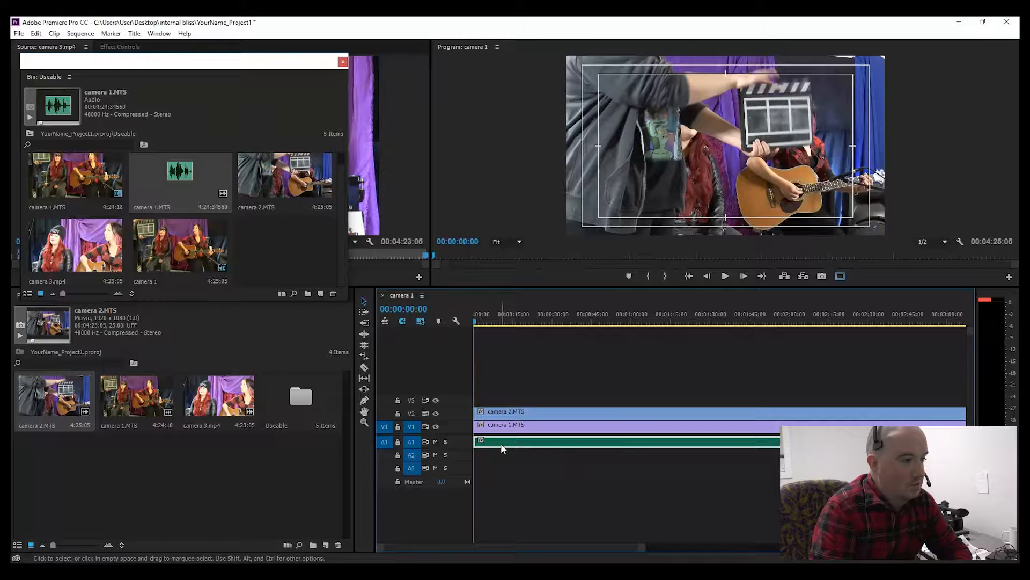
left_click(501, 429)
left_click(495, 412)
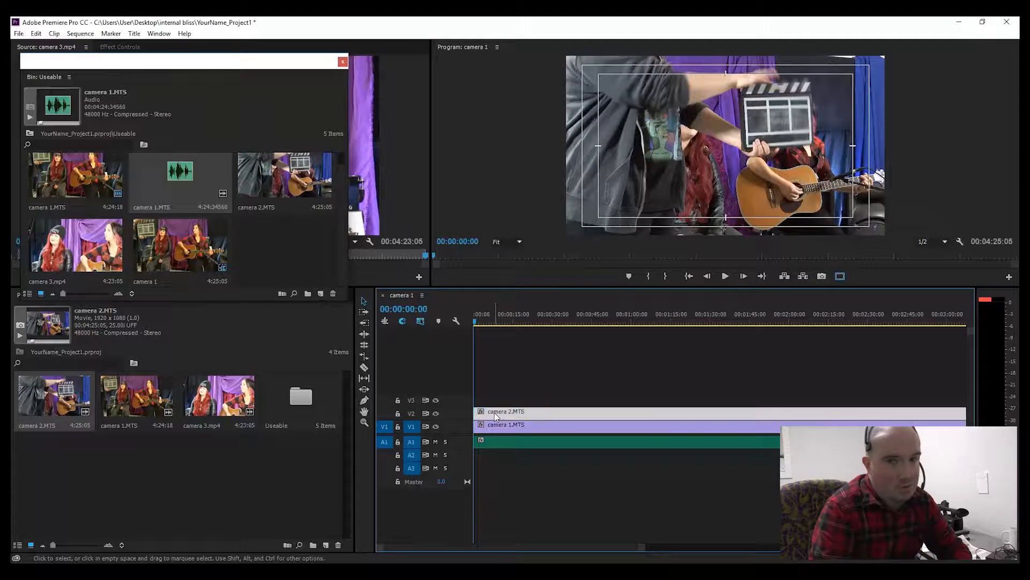
left_click(436, 413)
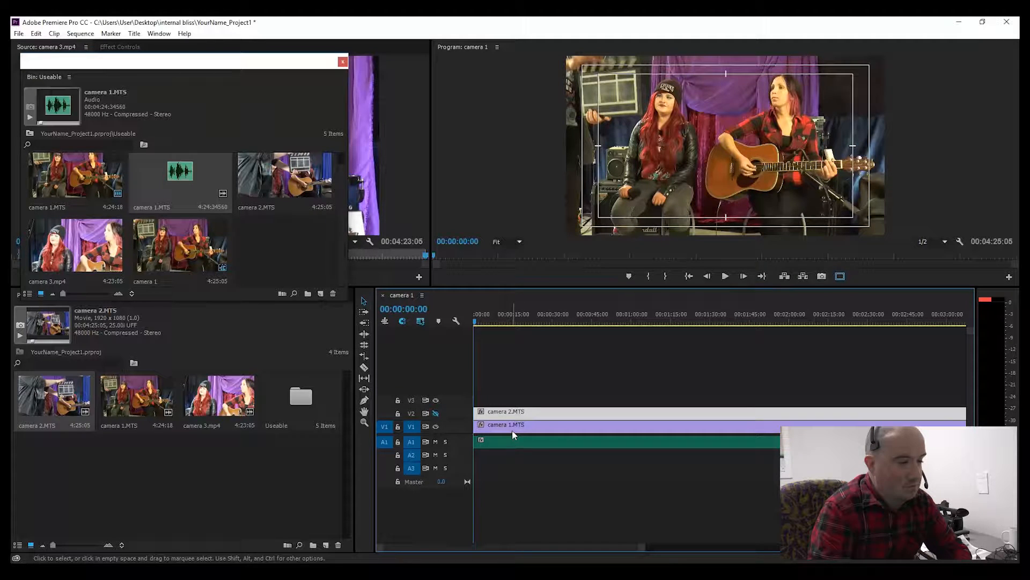
left_click(436, 413)
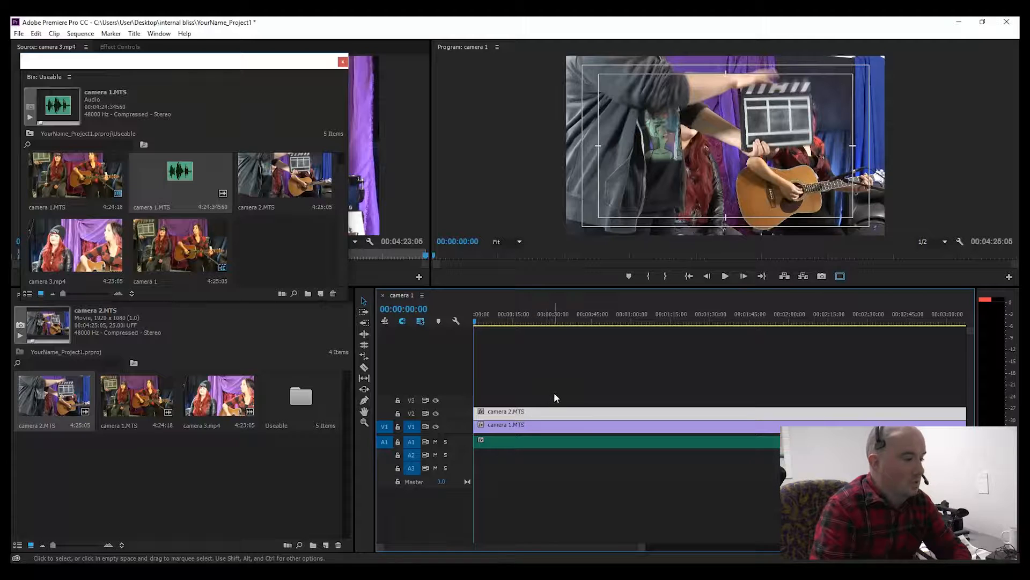
Step: Place camera 3.mp4 on the third video track at the sequence start, then unlink and delete its audio
left_click(217, 413)
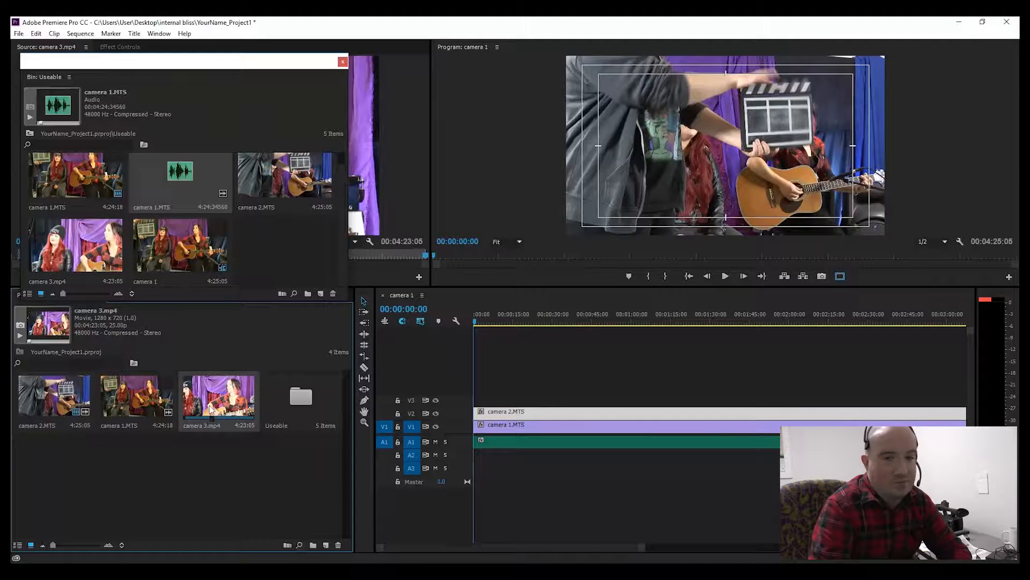
left_click_drag(209, 411, 483, 403)
right_click(520, 396)
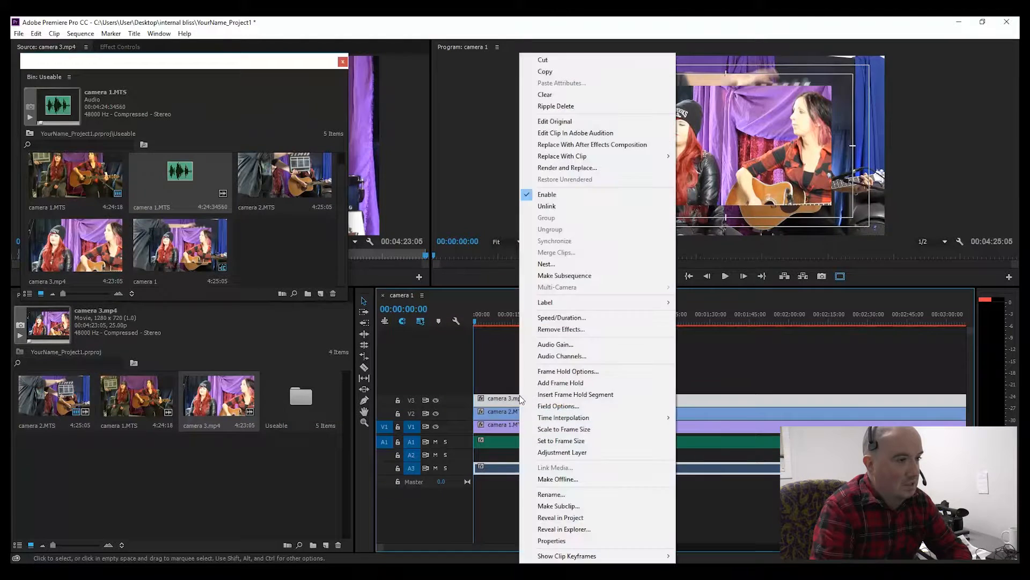
left_click(572, 207)
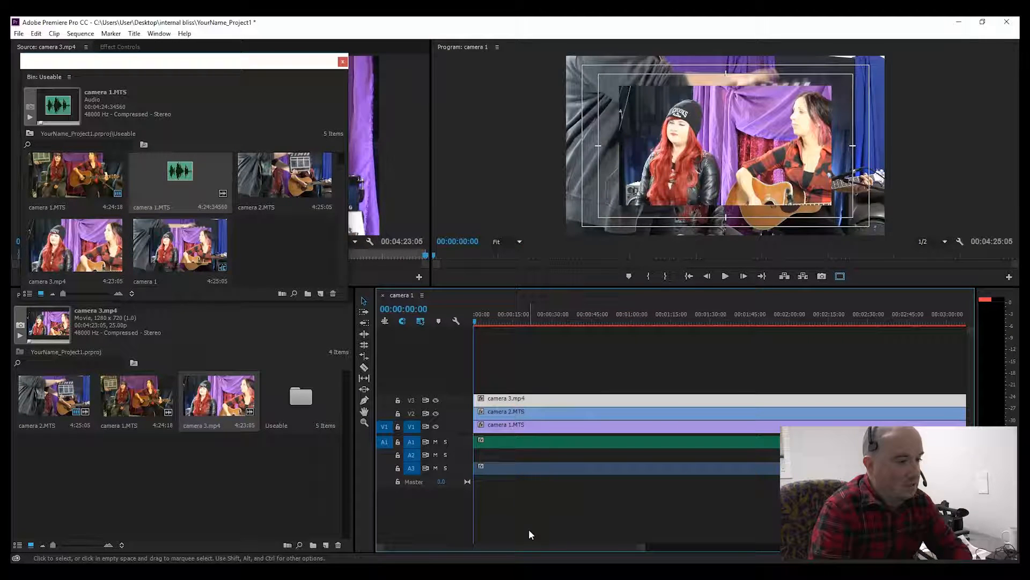
left_click(515, 472)
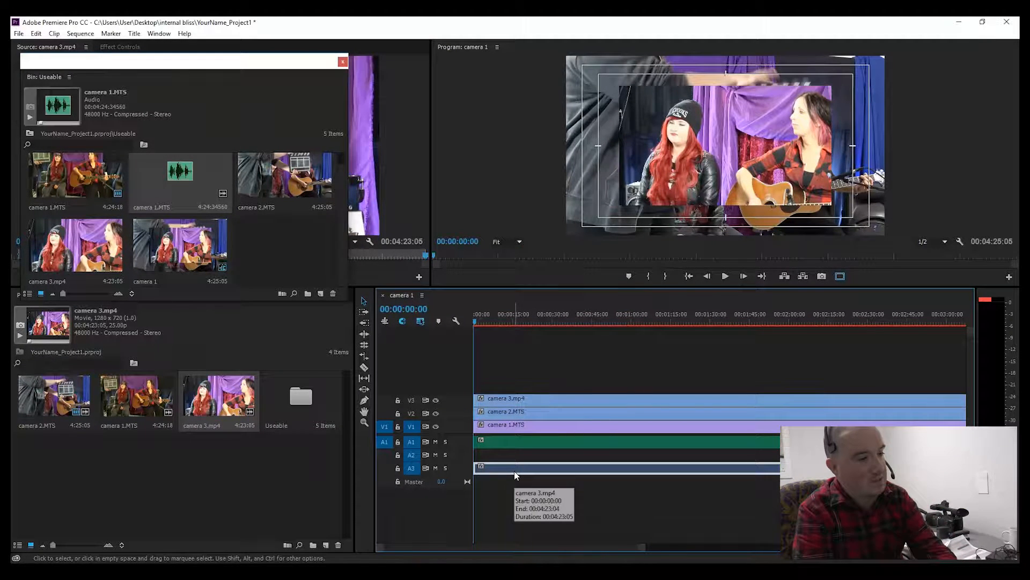
key("Delete")
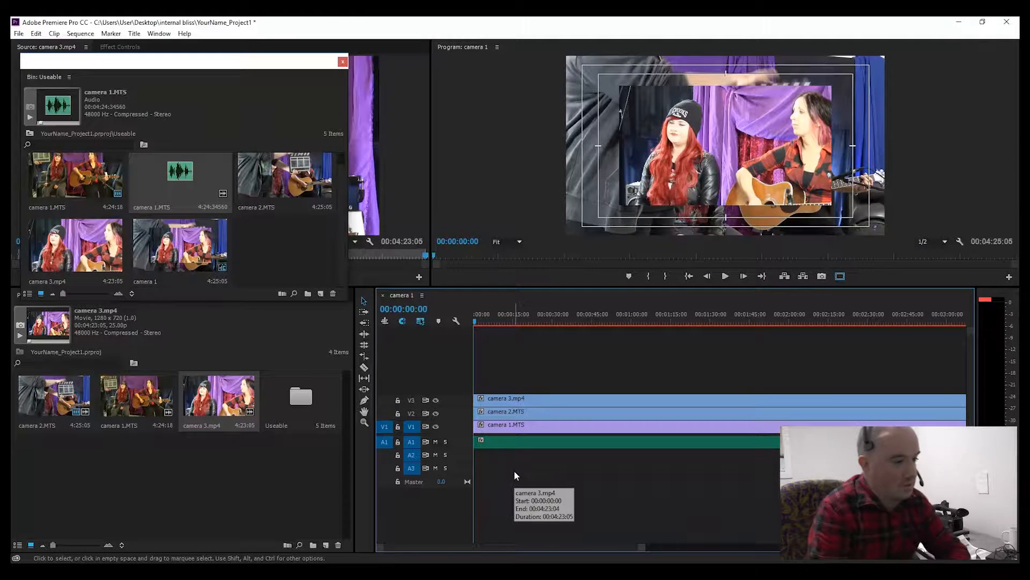
Step: Inspect each video track by selecting the clips and toggling the track outputs off and on
left_click(514, 443)
left_click(512, 426)
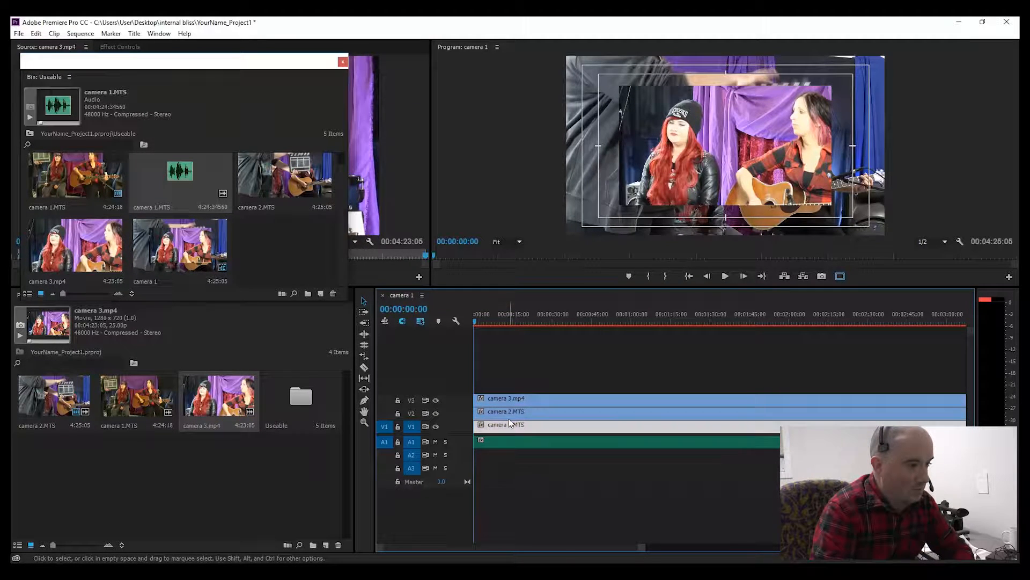
left_click(508, 413)
left_click(506, 403)
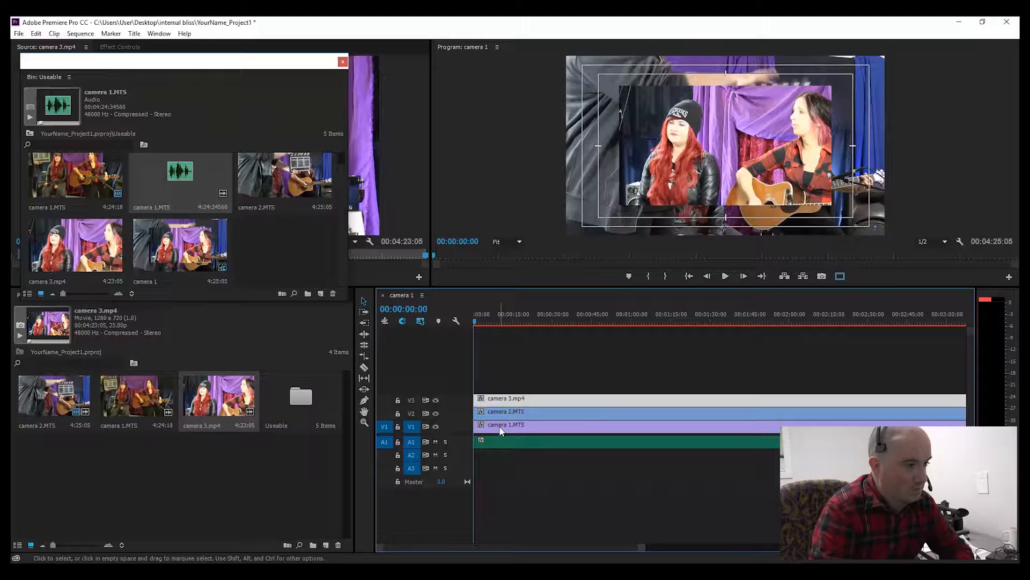
left_click(436, 400)
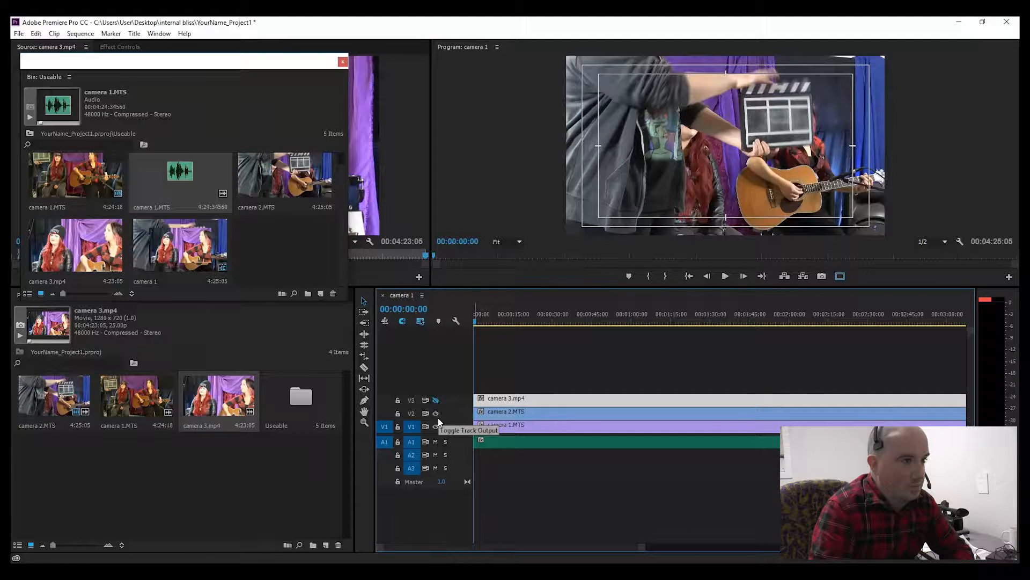
left_click(436, 414)
left_click(436, 413)
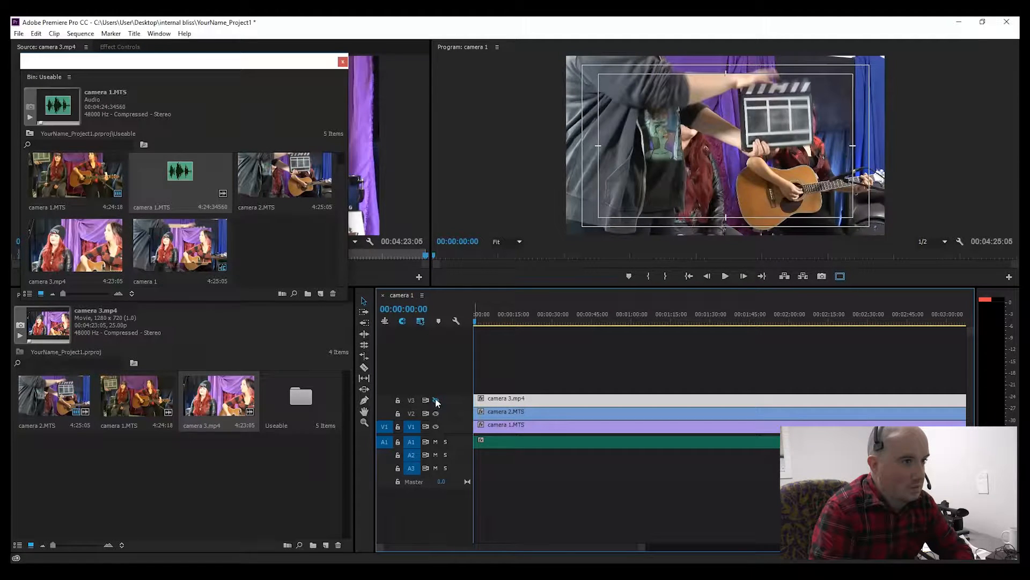
left_click(435, 400)
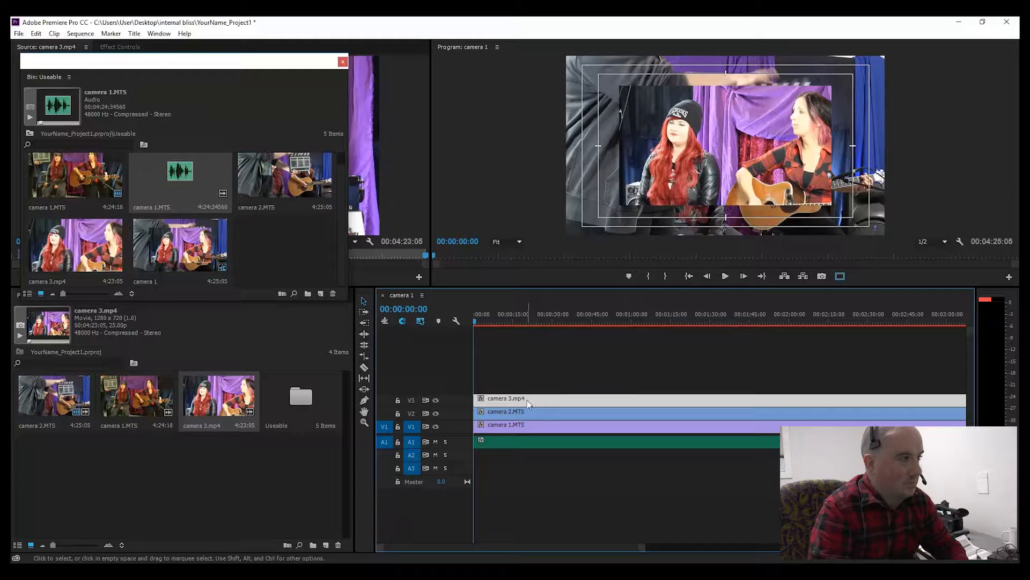
Step: Close the floating Useable bin and turn off output of video tracks 1 and 2 to view camera 3 alone
left_click(342, 62)
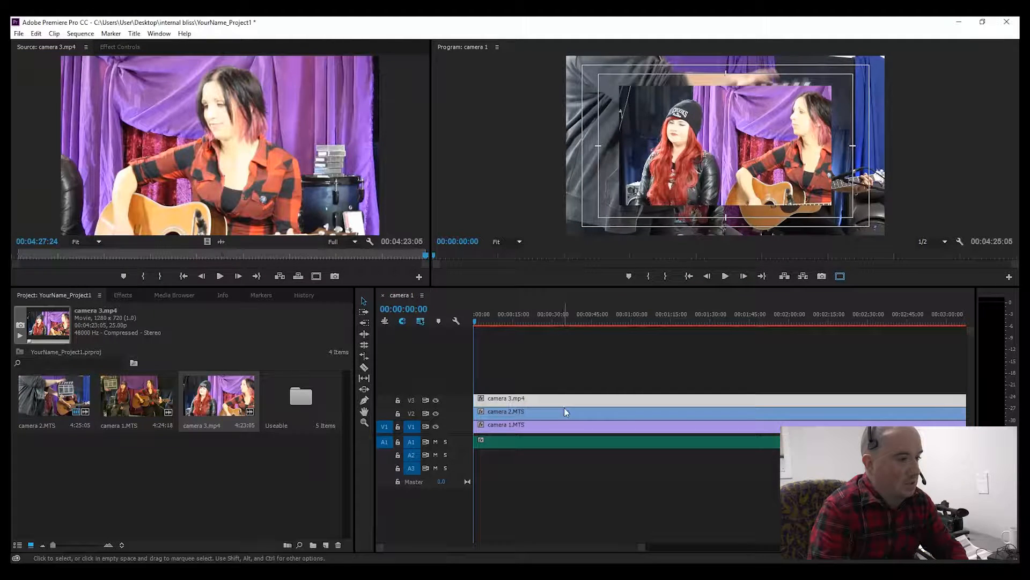
left_click(437, 414)
left_click(436, 426)
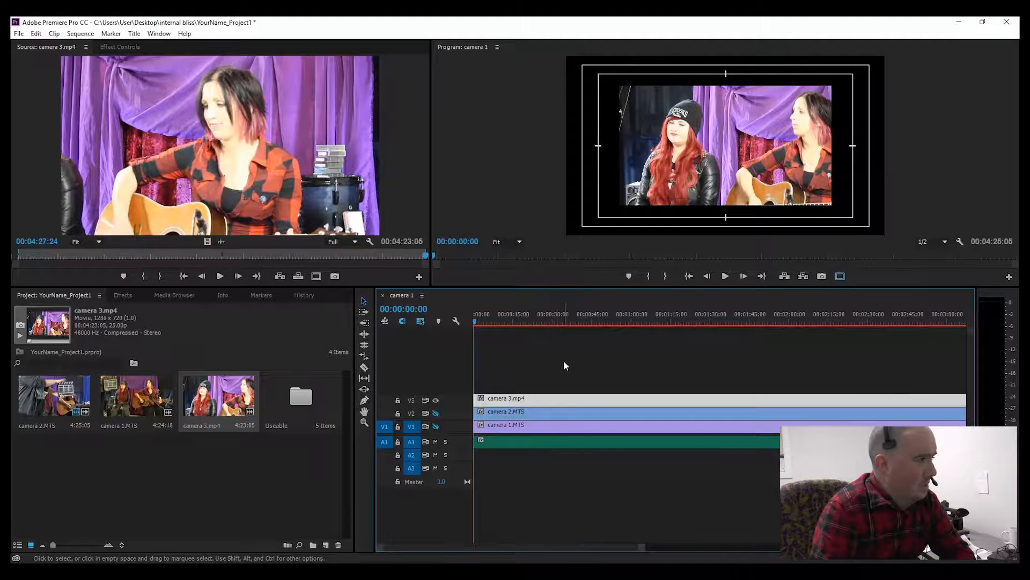
Step: Enlarge camera 3's clip to about 162 scale and set its horizontal position to 944 so it fills the frame
left_click(119, 47)
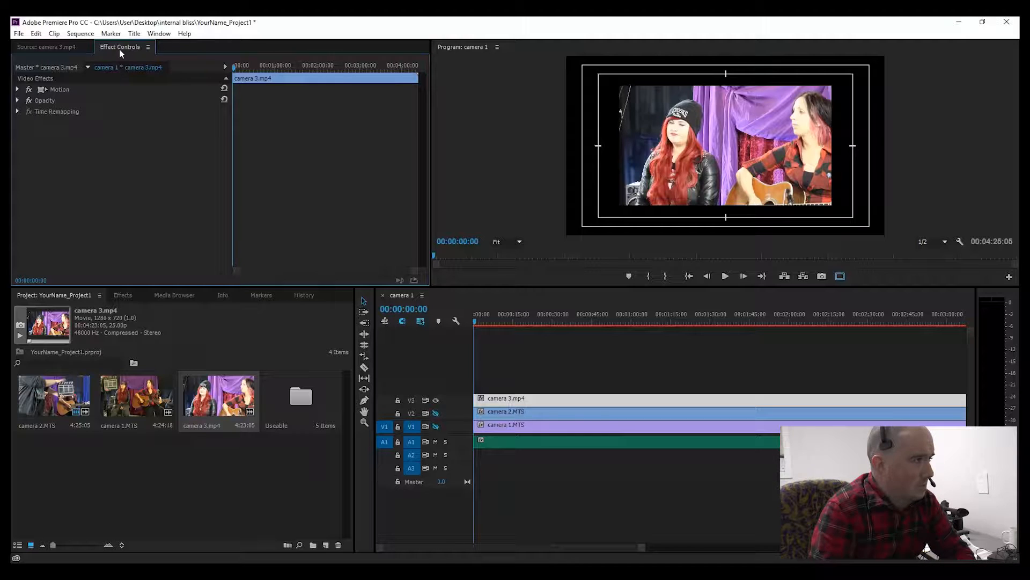
left_click(159, 34)
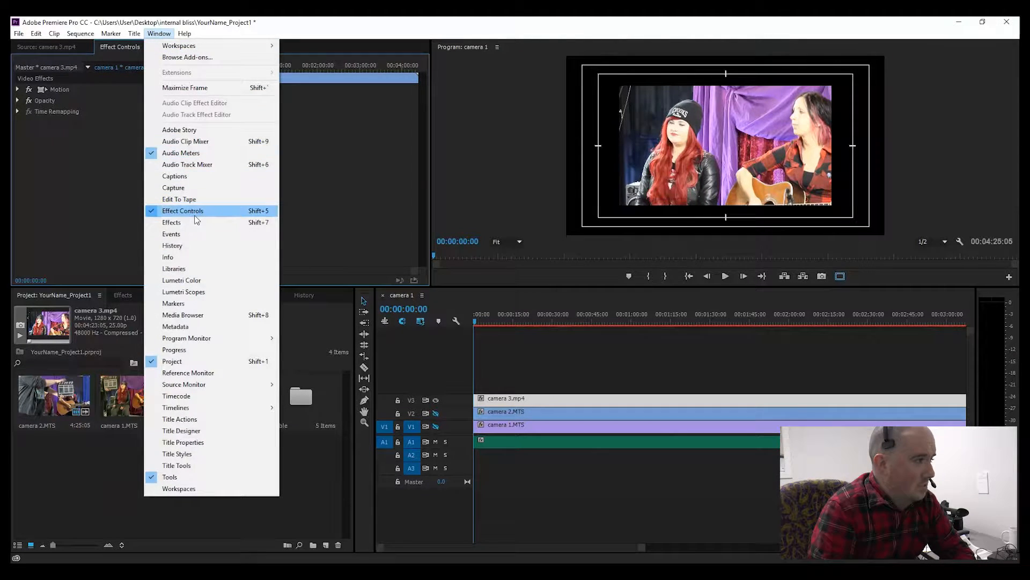
left_click(309, 195)
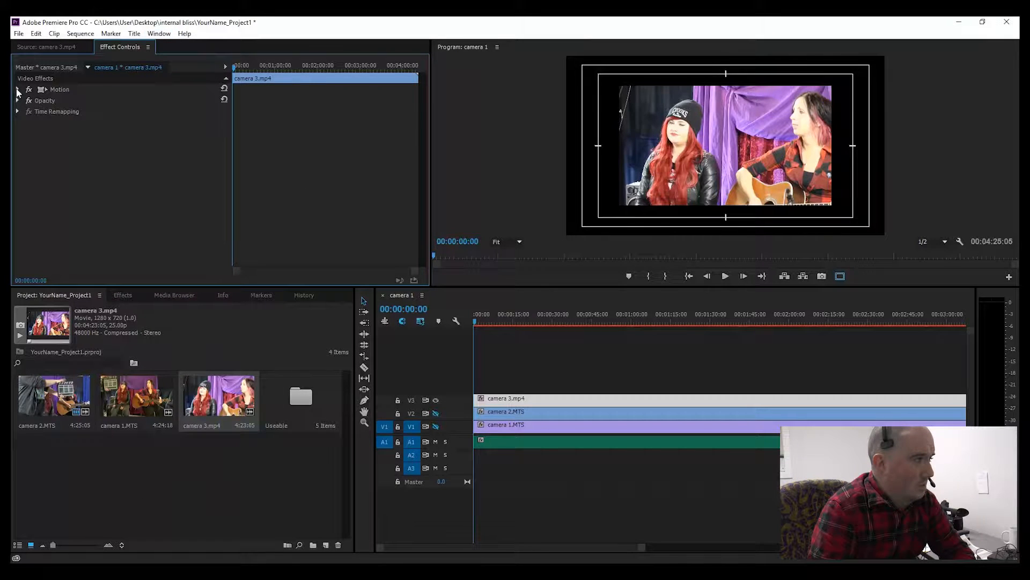
left_click(18, 90)
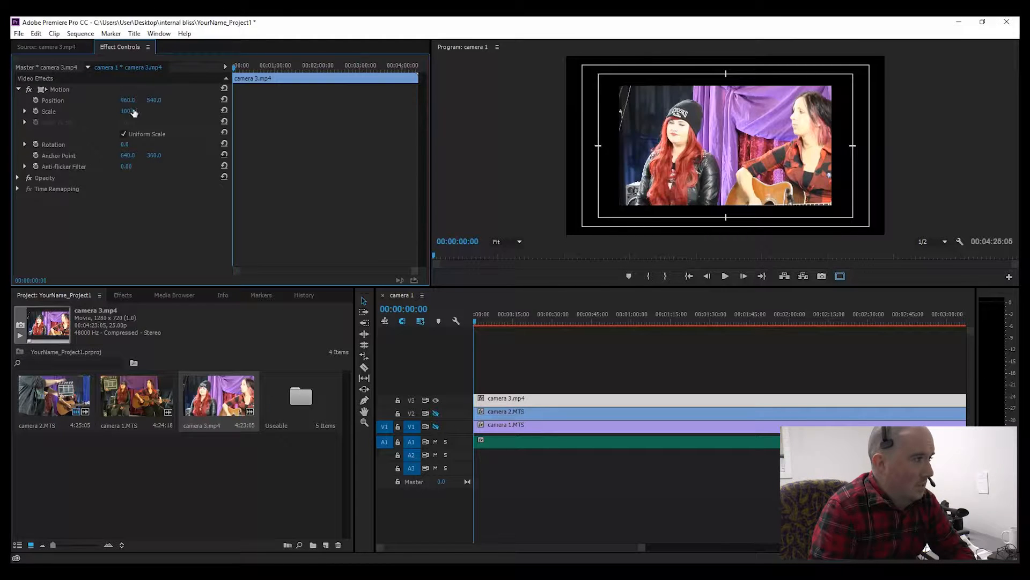
left_click_drag(126, 113, 128, 114)
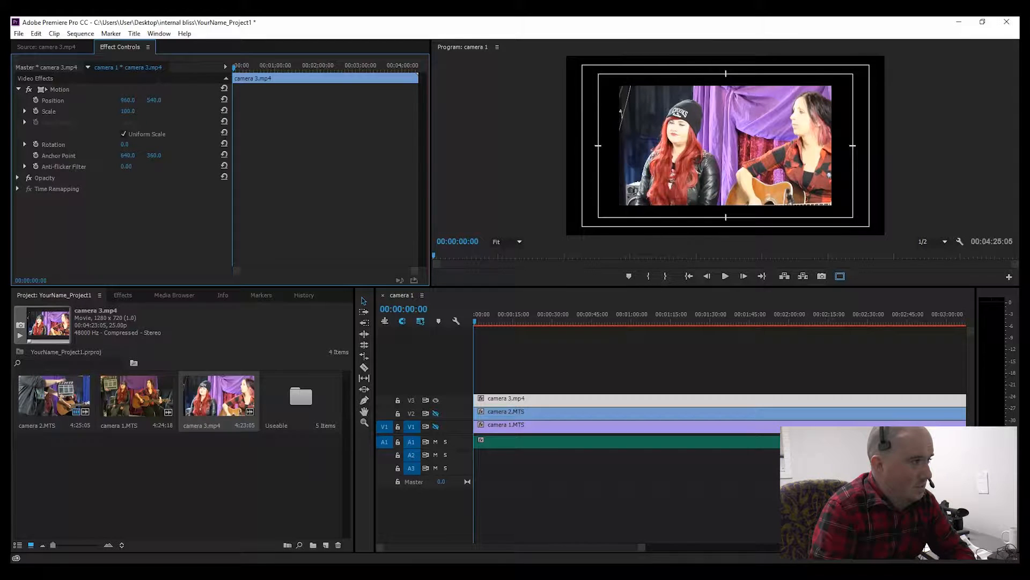
left_click_drag(128, 113, 152, 114)
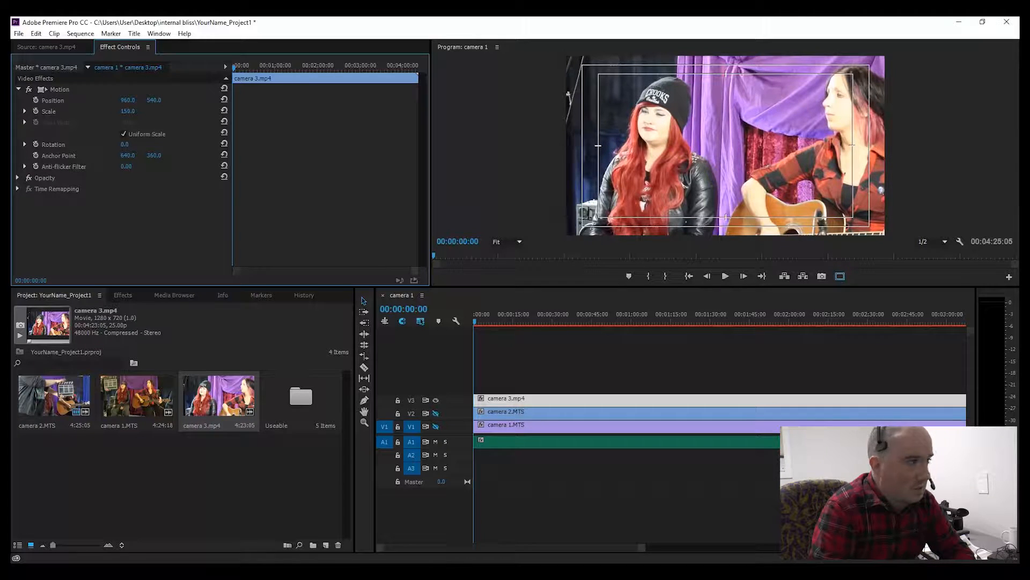
mouse_move(128, 100)
left_mouse_down()
mouse_move(110, 100)
mouse_move(134, 111)
mouse_move(142, 101)
left_mouse_up()
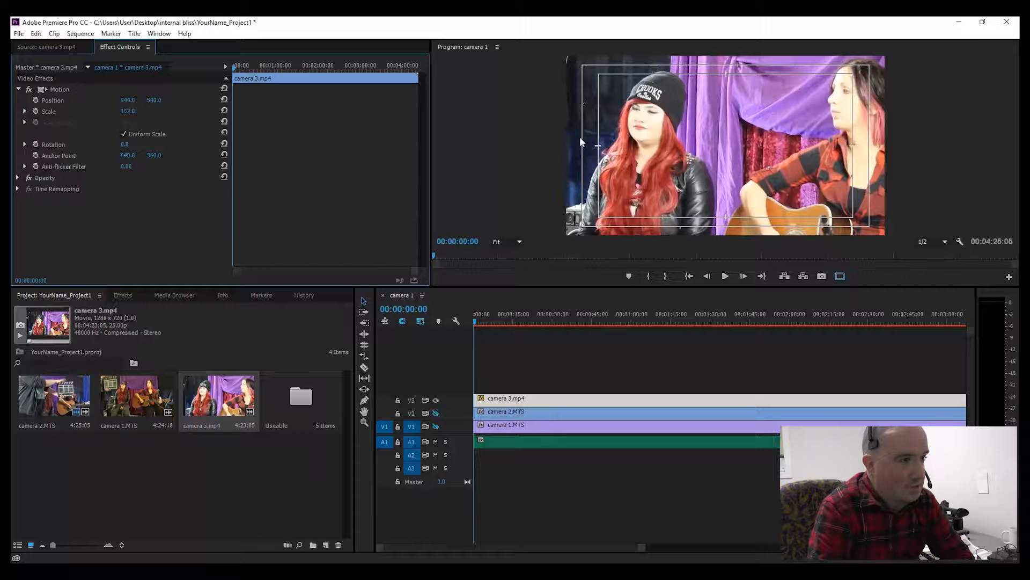
Step: Save the project and turn off safe margins in the program monitor
key("ctrl+s")
right_click(674, 147)
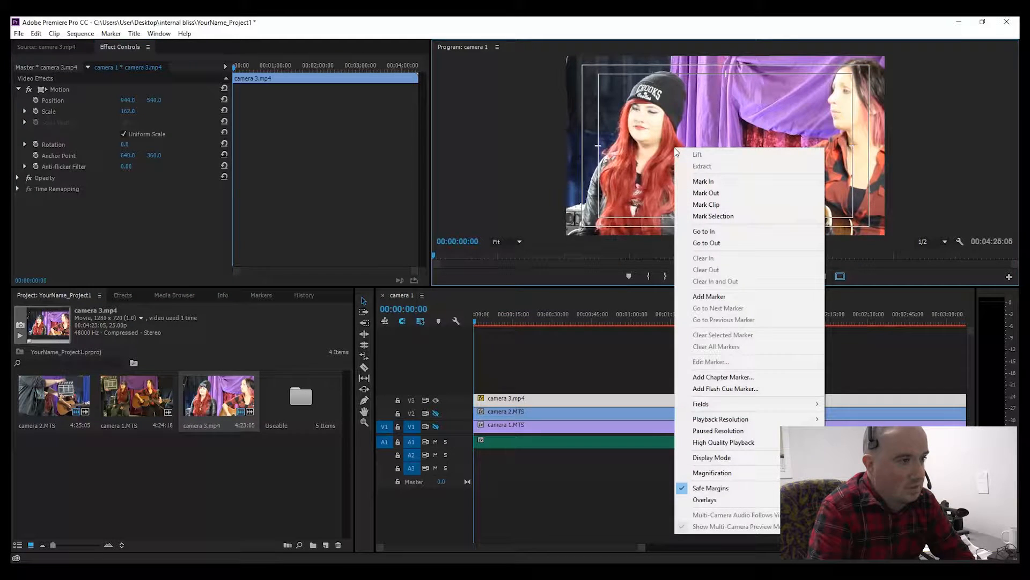
left_click(644, 105)
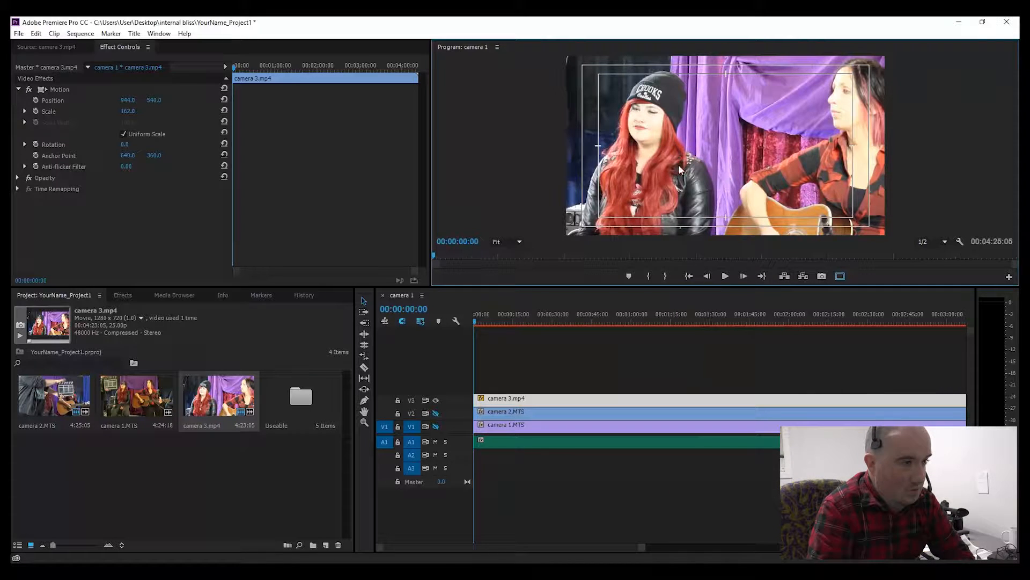
right_click(670, 134)
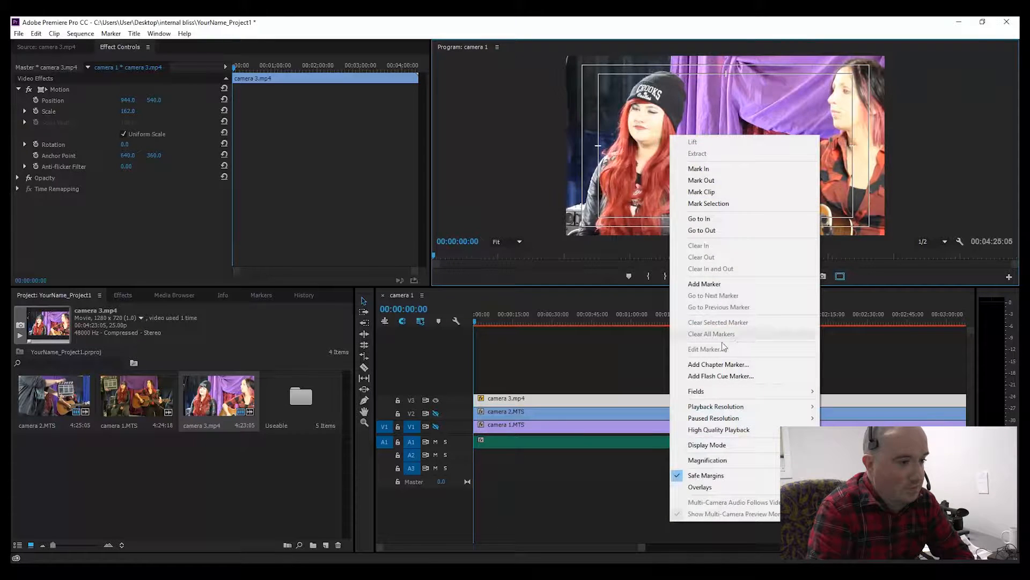
left_click(753, 477)
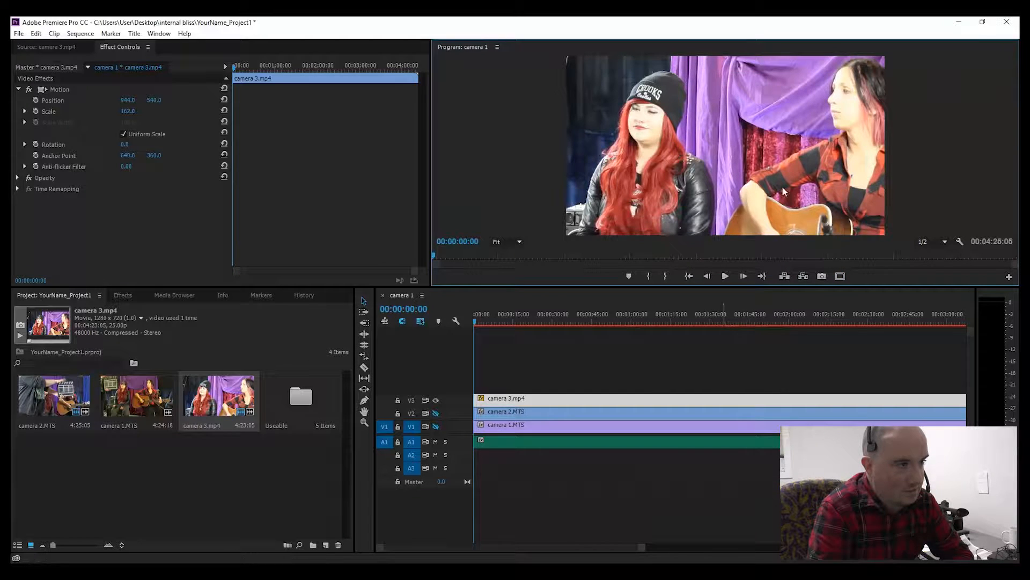
Step: Turn safe margins back on in the program monitor and restore video track 2's output
right_click(672, 150)
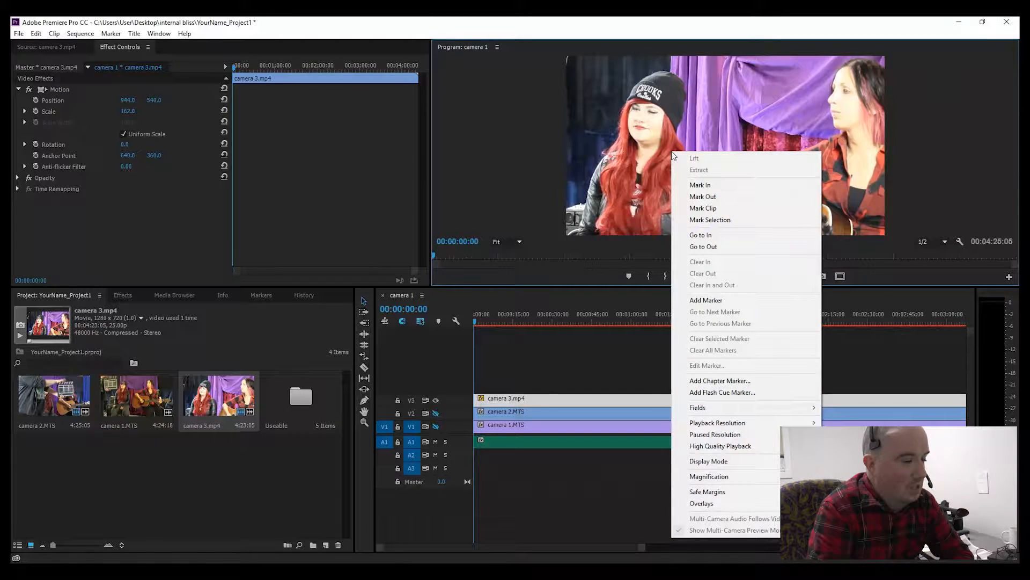
left_click(722, 494)
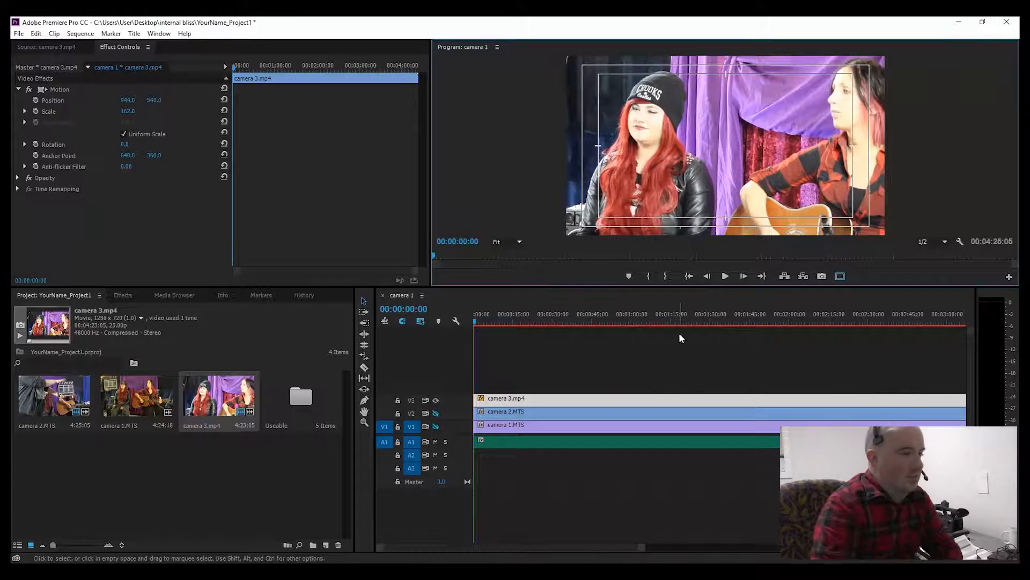
left_click(436, 414)
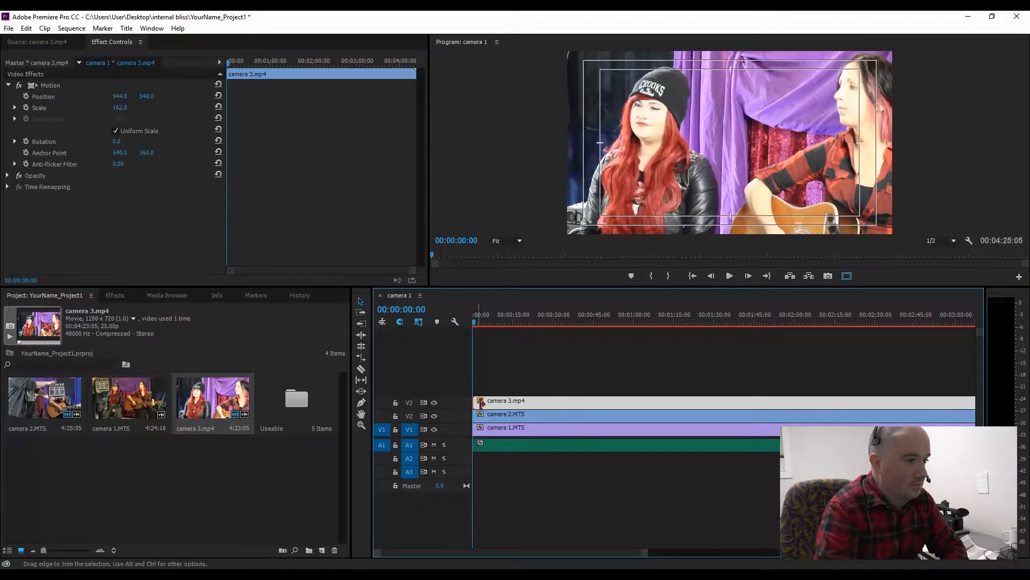
Step: Trim the starts of the camera 3 and camera 2 clips to the clapperboard moment
mouse_move(481, 403)
left_mouse_down()
mouse_move(495, 403)
mouse_move(488, 416)
left_mouse_up()
left_click(497, 420)
left_click(497, 403)
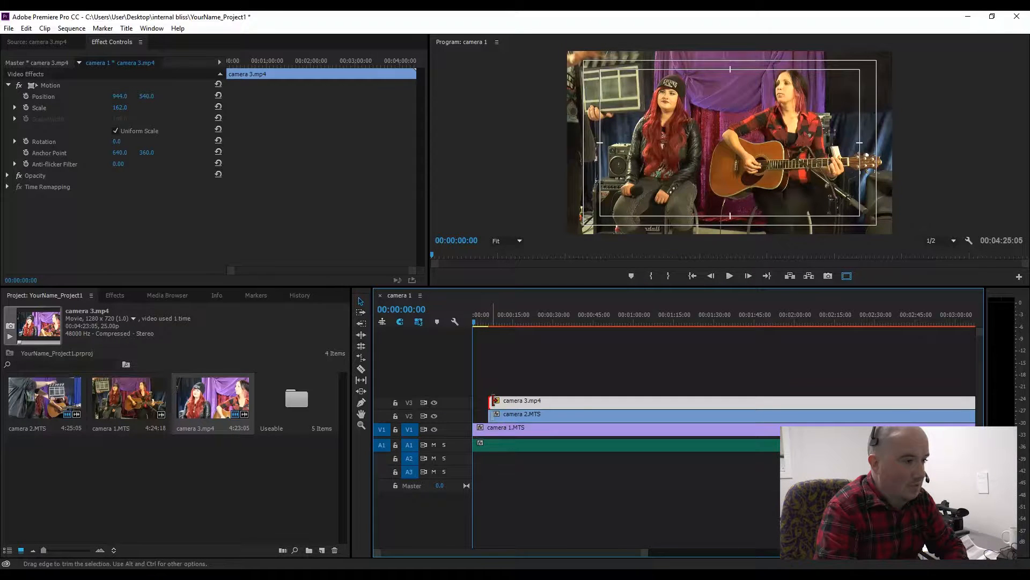
Step: Try trimming camera 3's start further, then undo those trims
left_click_drag(493, 400, 501, 401)
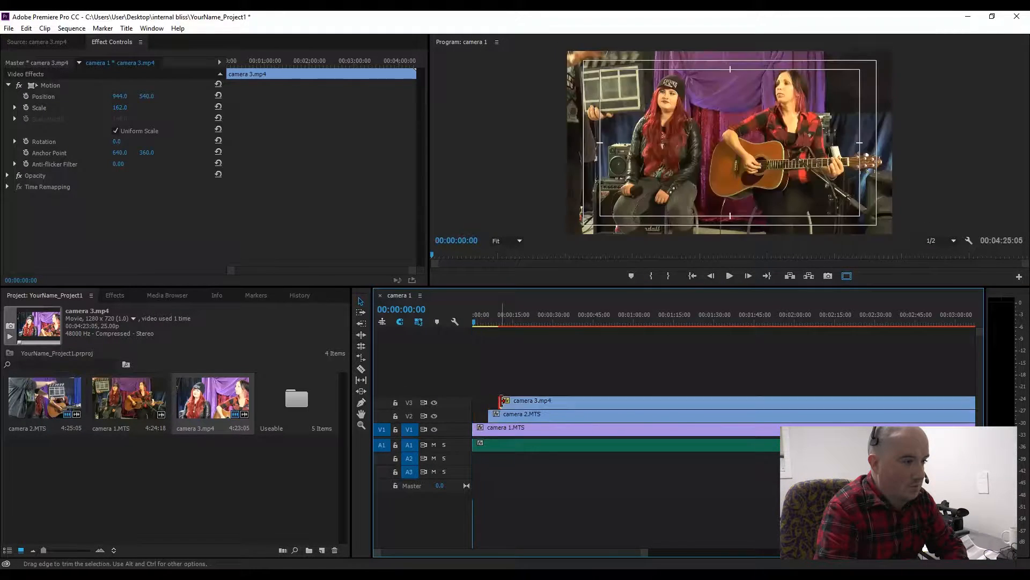
double_click(502, 401)
left_click(501, 401)
key("ctrl+z")
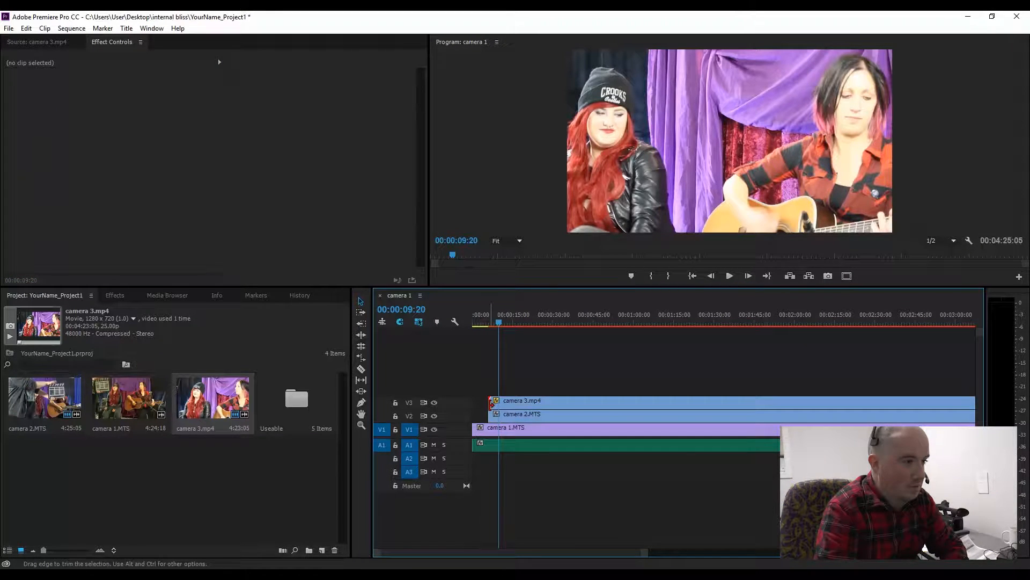
left_click_drag(494, 402, 500, 402)
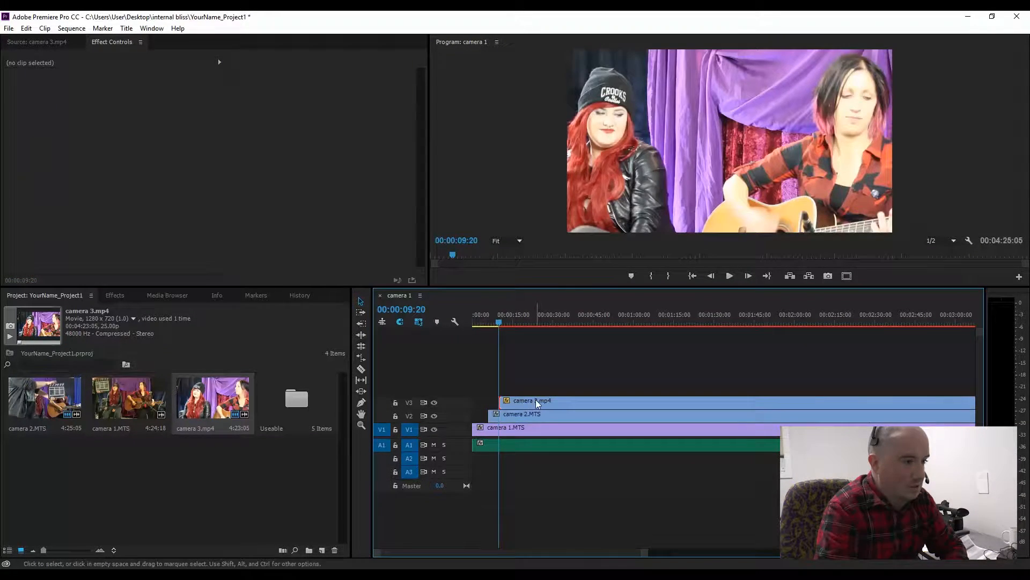
left_click(535, 399)
mouse_move(565, 402)
left_mouse_down()
mouse_move(543, 404)
mouse_move(585, 403)
mouse_move(566, 404)
left_mouse_up()
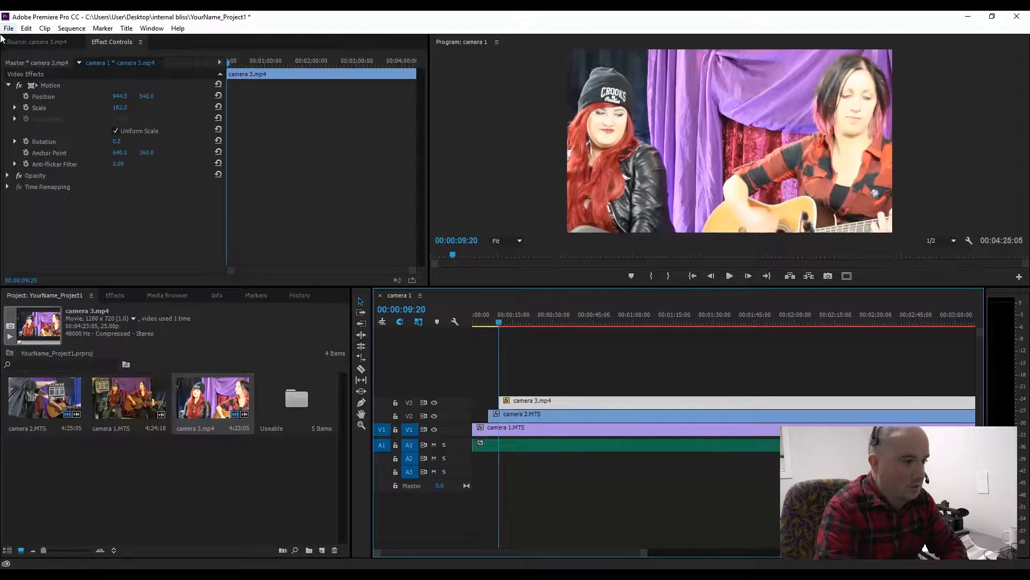
left_click(22, 28)
left_click(32, 39)
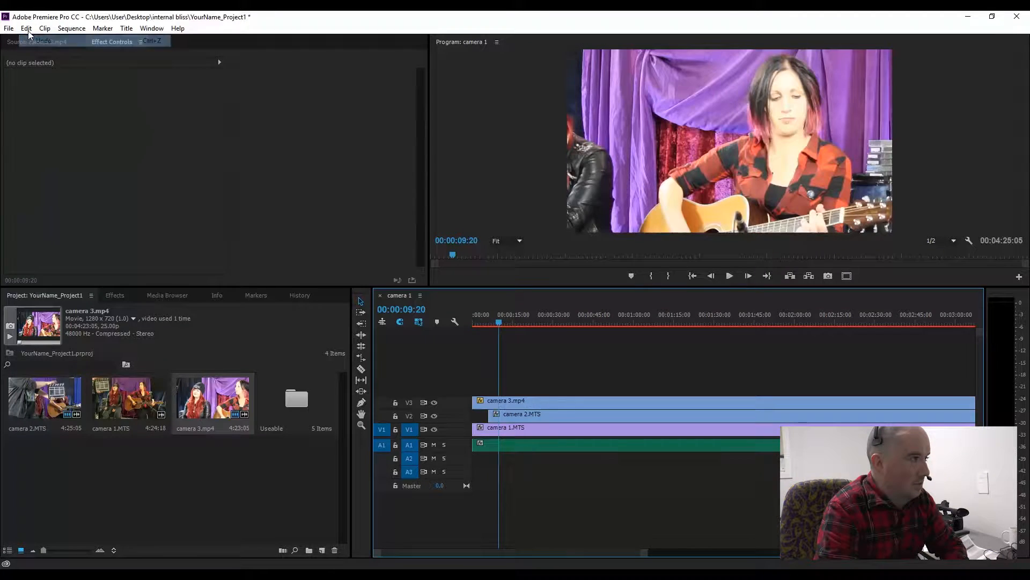
left_click(26, 29)
left_click(32, 39)
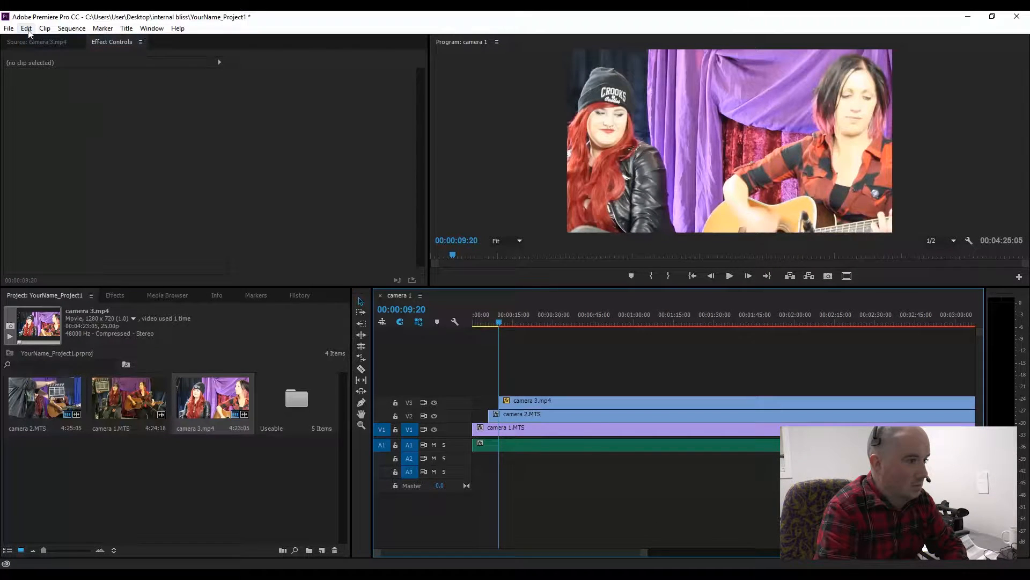
left_click(26, 28)
left_click(32, 40)
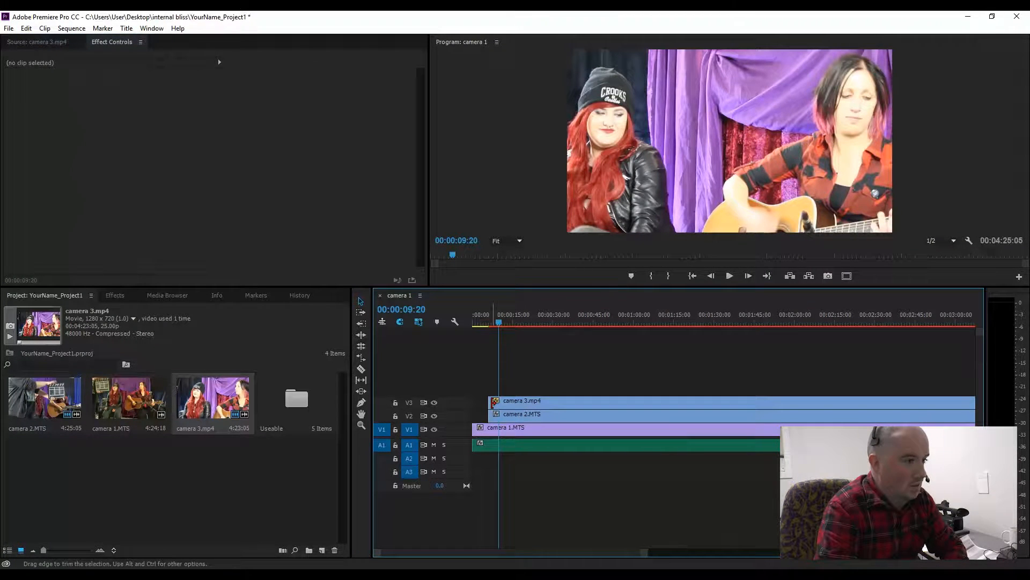
Step: Trim camera 3's start slightly later and play back from the start to check the sync
left_click_drag(490, 401, 499, 401)
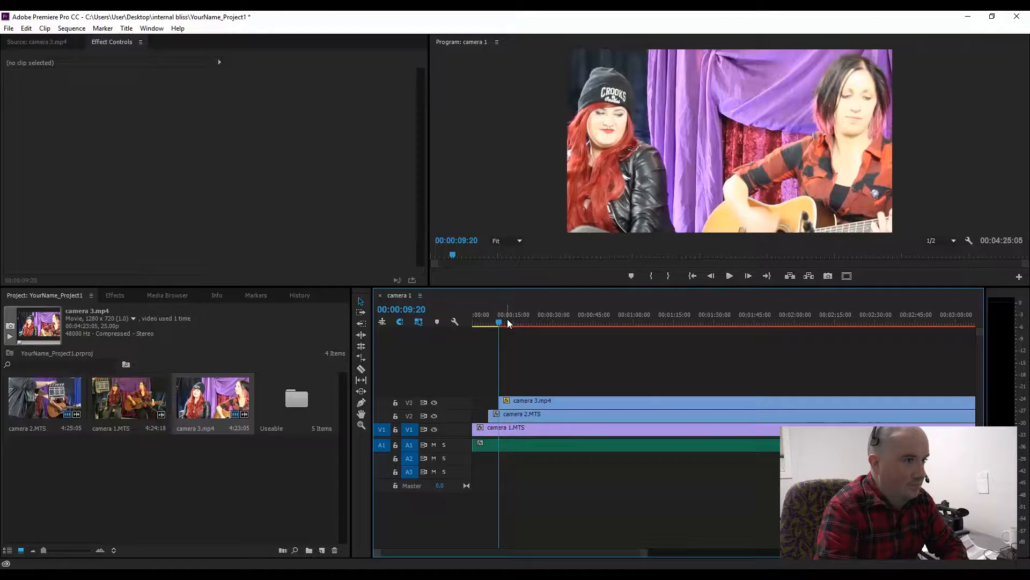
left_click_drag(507, 319, 466, 319)
key("space")
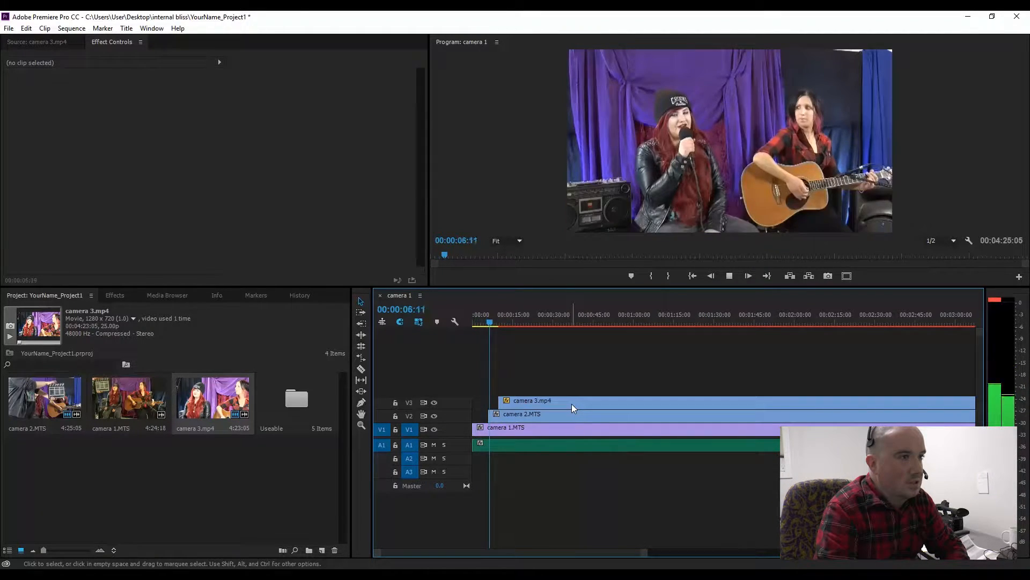
key("space")
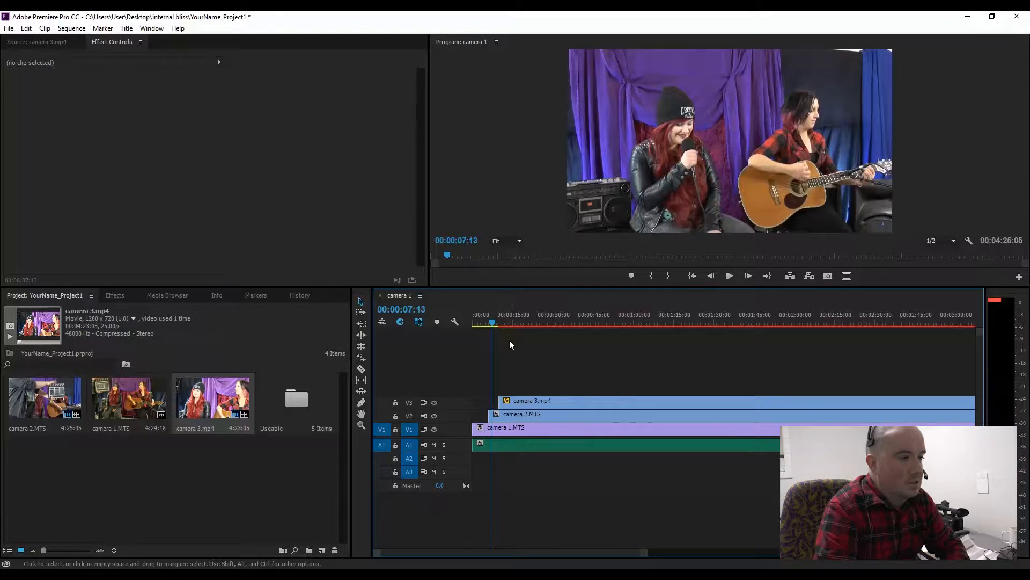
Step: Trim camera 1's start to the clap so all three clips begin together, then play back
left_click(487, 430)
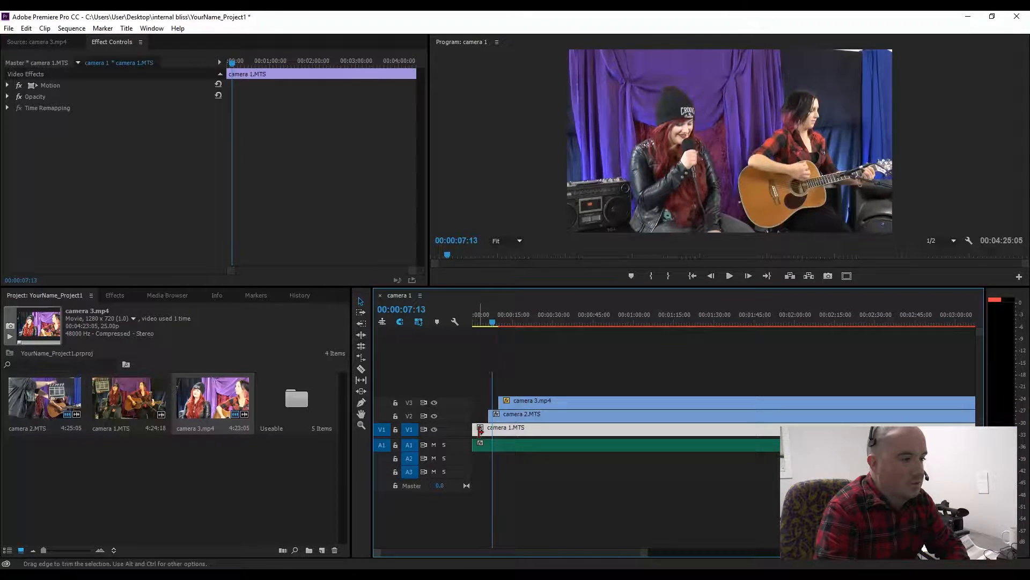
left_click_drag(474, 430, 493, 402)
left_click(488, 444)
left_click(491, 414)
left_click(511, 401)
key("space")
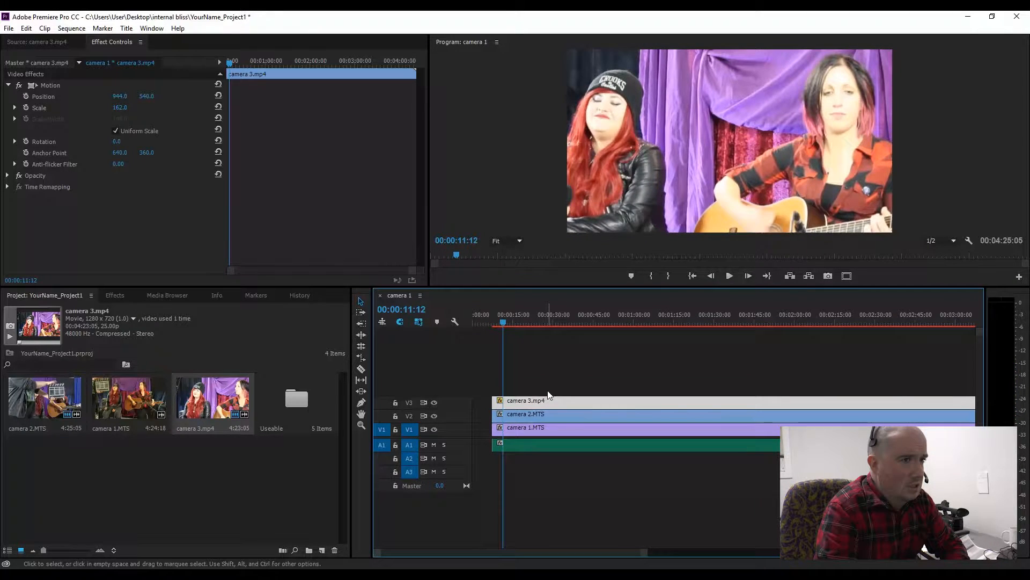
Step: Shift camera 2 and camera 3 later relative to camera 1 and play back the opening to compare sync
left_click(494, 317)
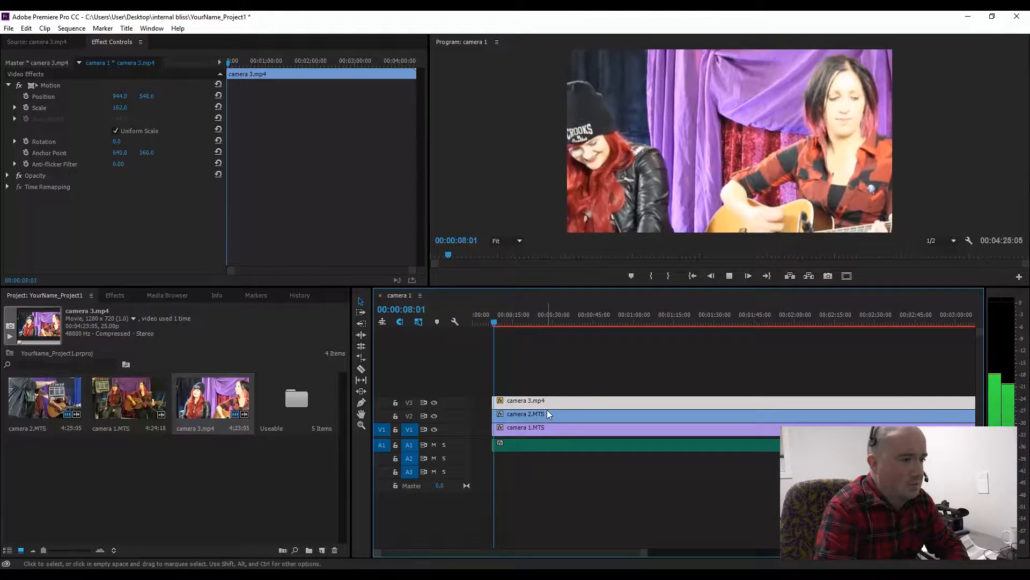
key("space")
left_click(502, 417)
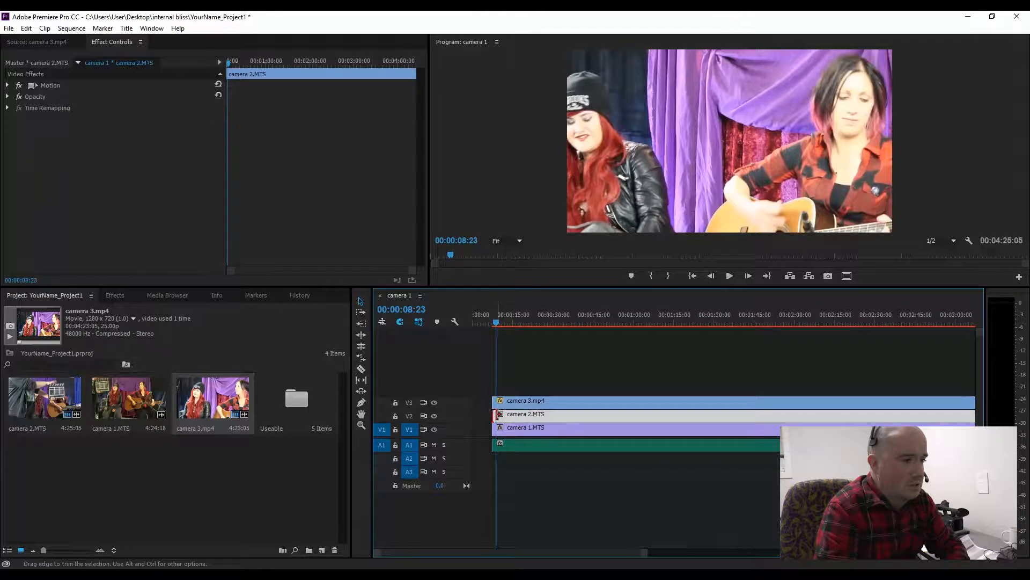
left_click_drag(495, 416, 523, 385)
left_click(496, 401)
key("space")
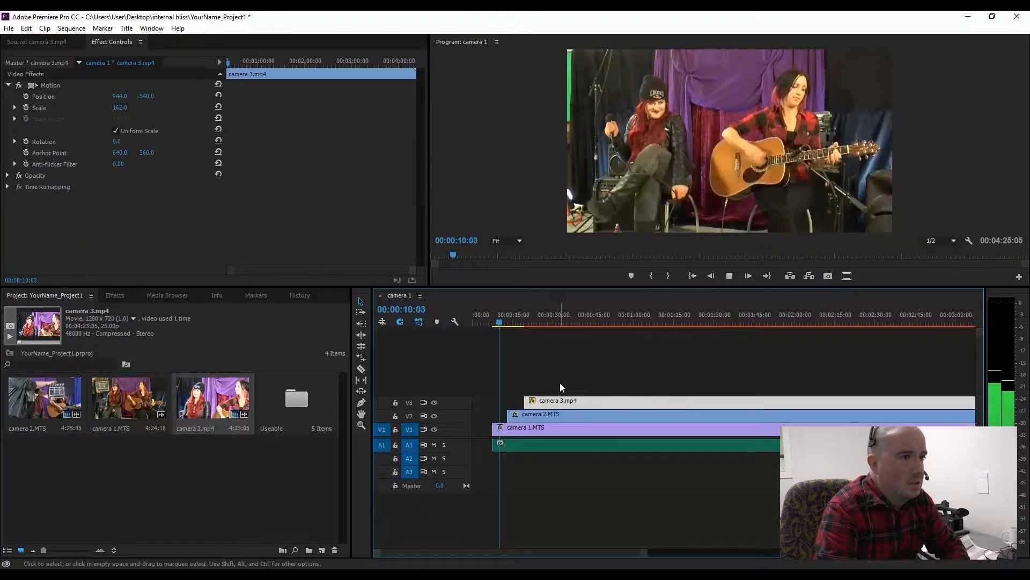
key("space")
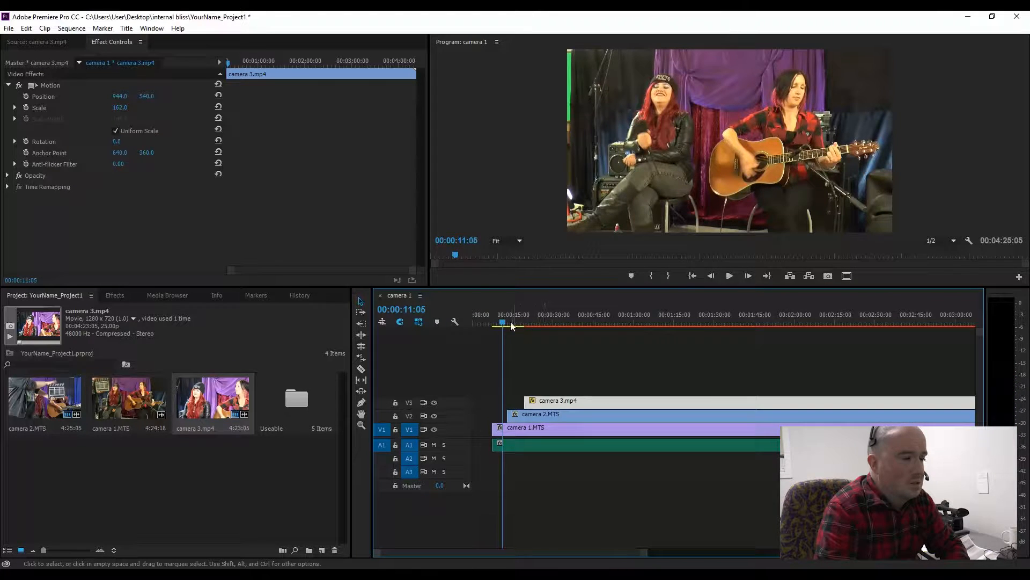
left_click_drag(503, 324, 493, 325)
key("space")
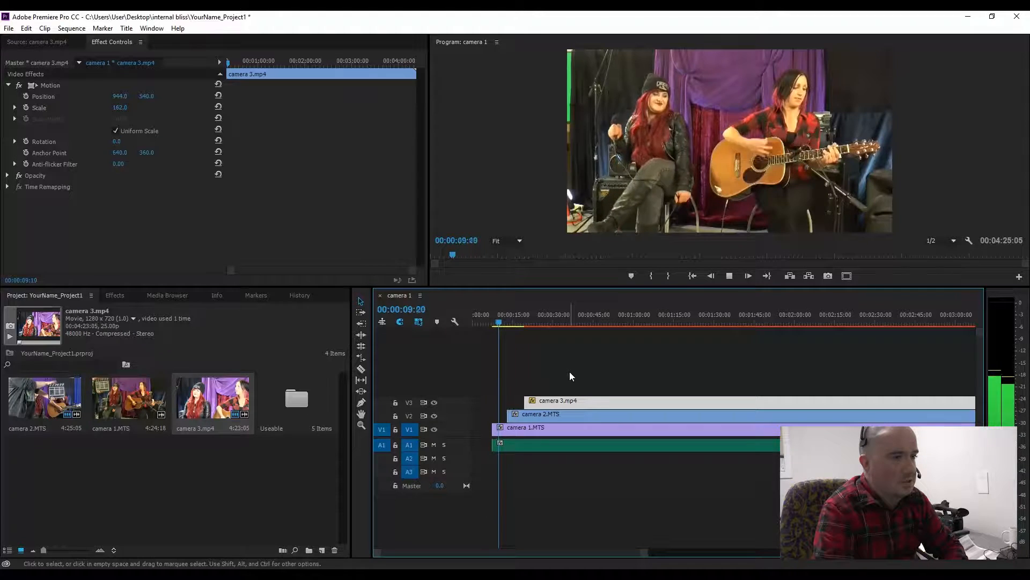
key("space")
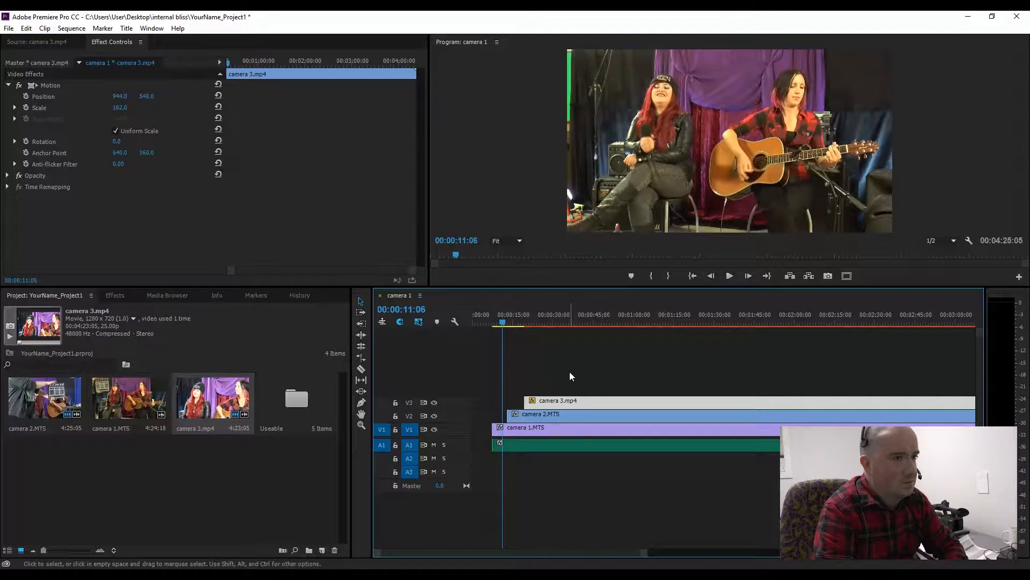
Step: Nudge camera 2 slightly earlier and play back to check it against the other angles
left_click(526, 414)
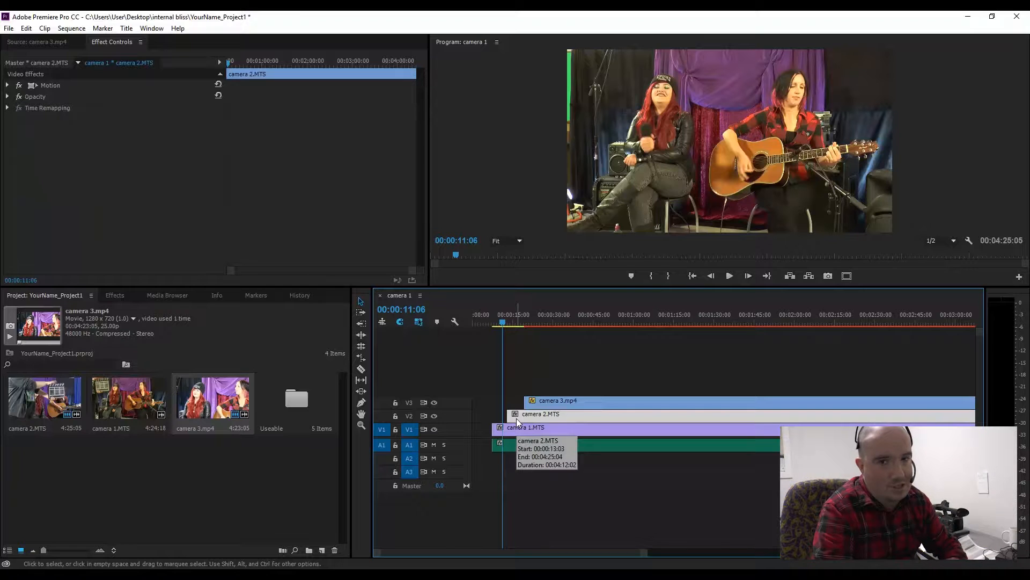
left_click_drag(510, 418, 503, 418)
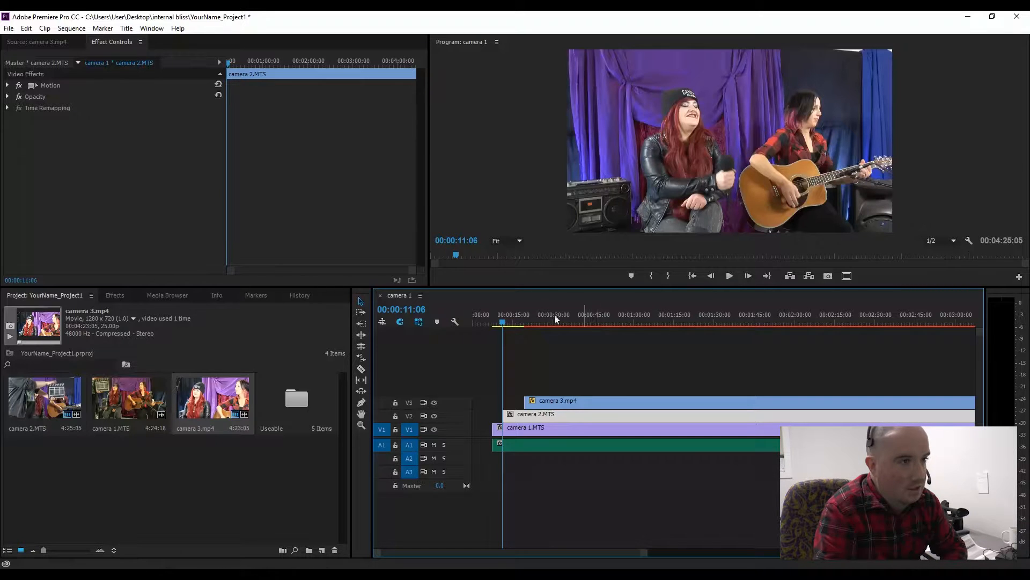
left_click_drag(507, 310, 499, 314)
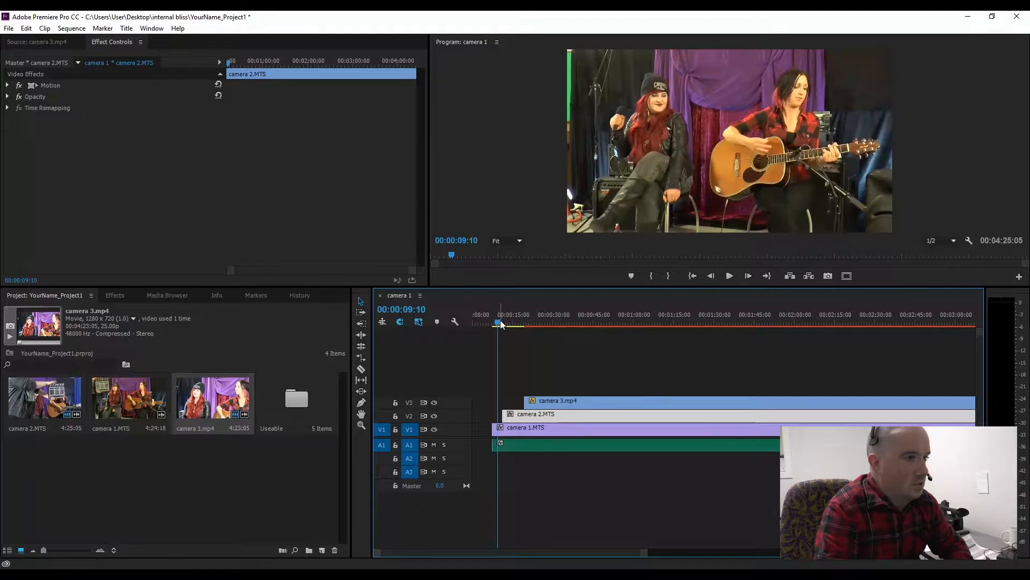
key("space")
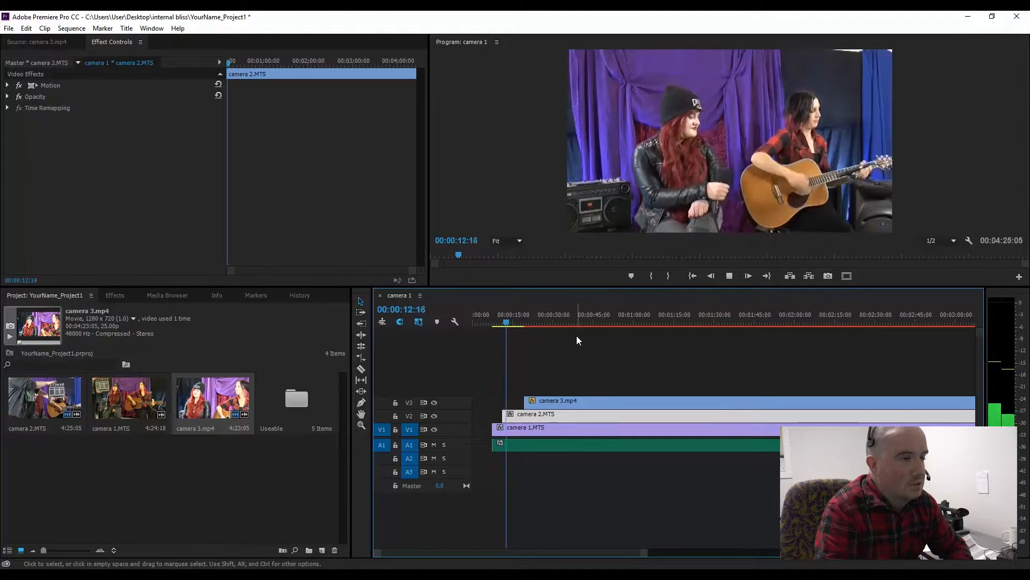
key("space")
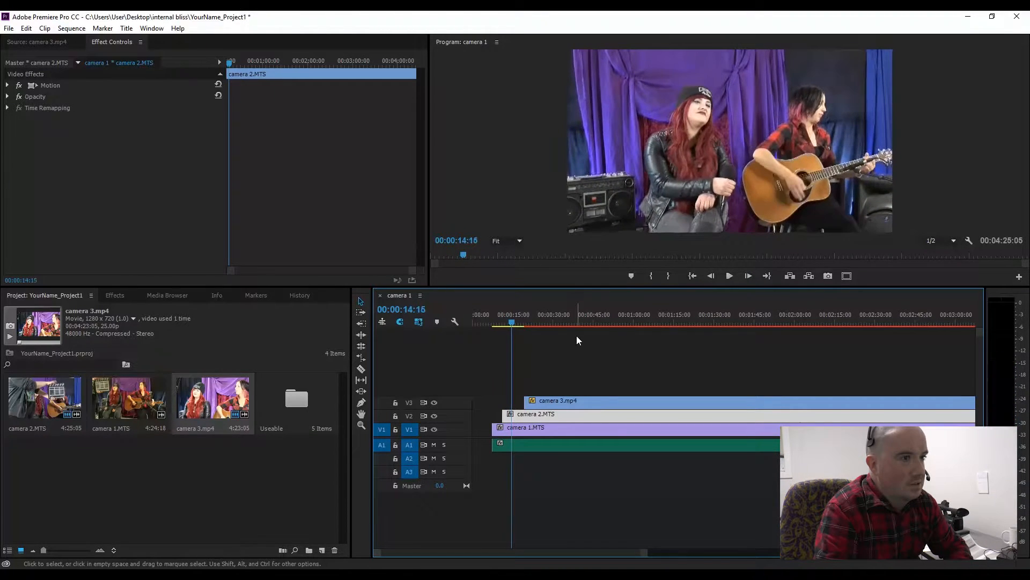
Step: Move camera 3 earlier on its track and play back from near the start
left_click(540, 404)
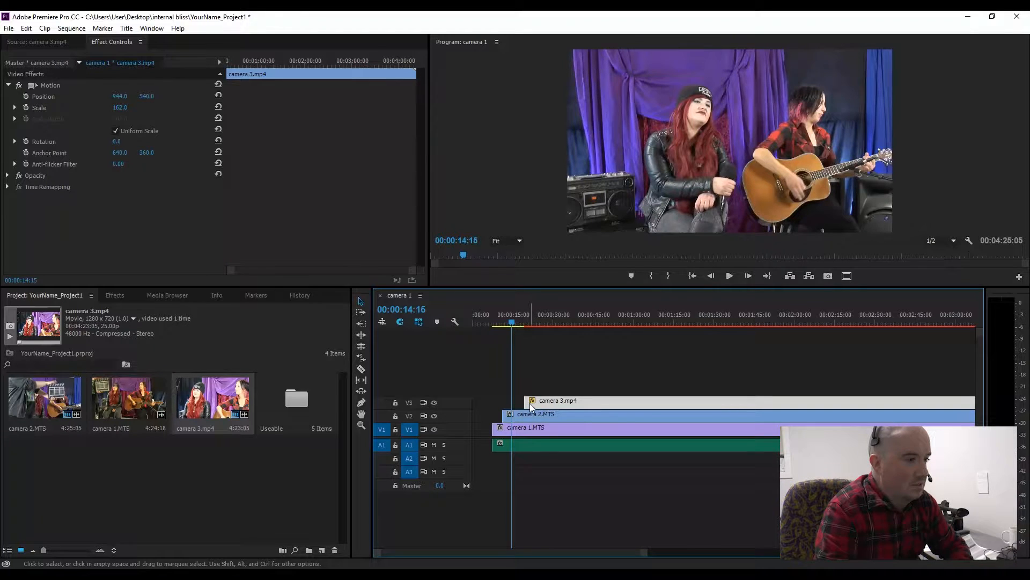
left_click_drag(531, 404, 522, 351)
left_click(497, 323)
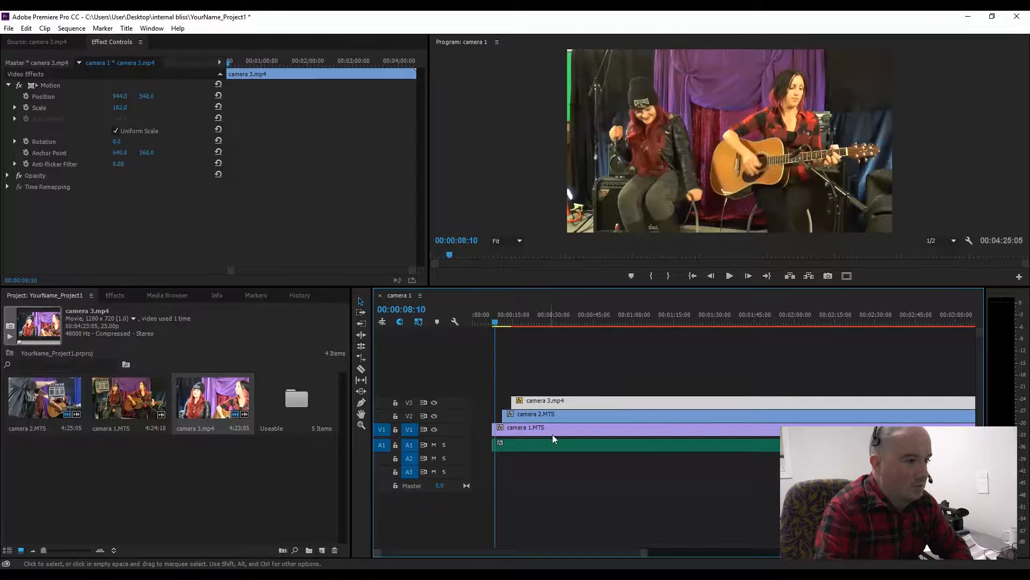
key("space")
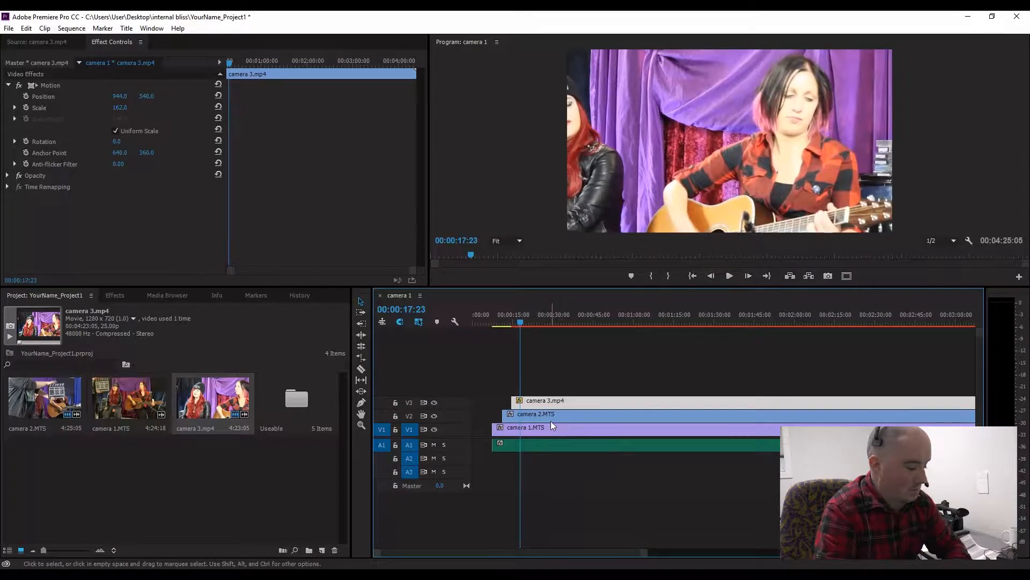
Step: Split camera 3 at the playhead with the Razor tool and slide the later part rightward
key("c")
left_click(520, 402)
key("v")
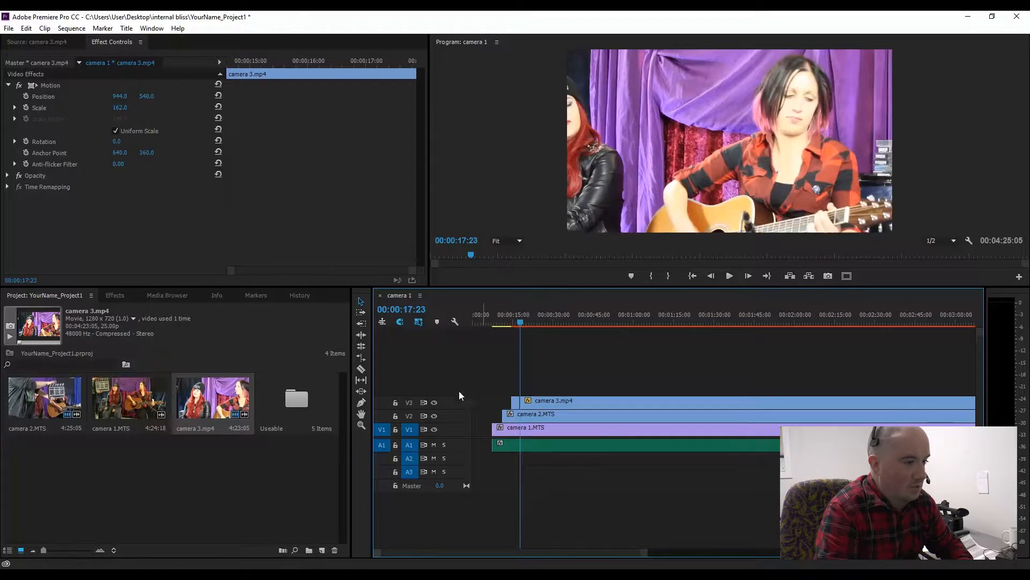
left_click(363, 368)
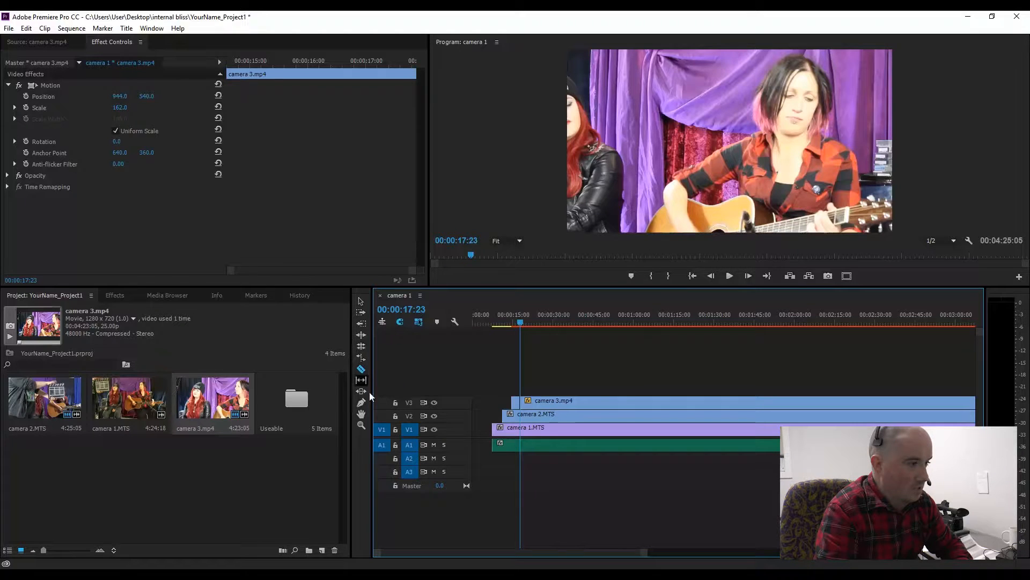
key("v")
left_click(534, 402)
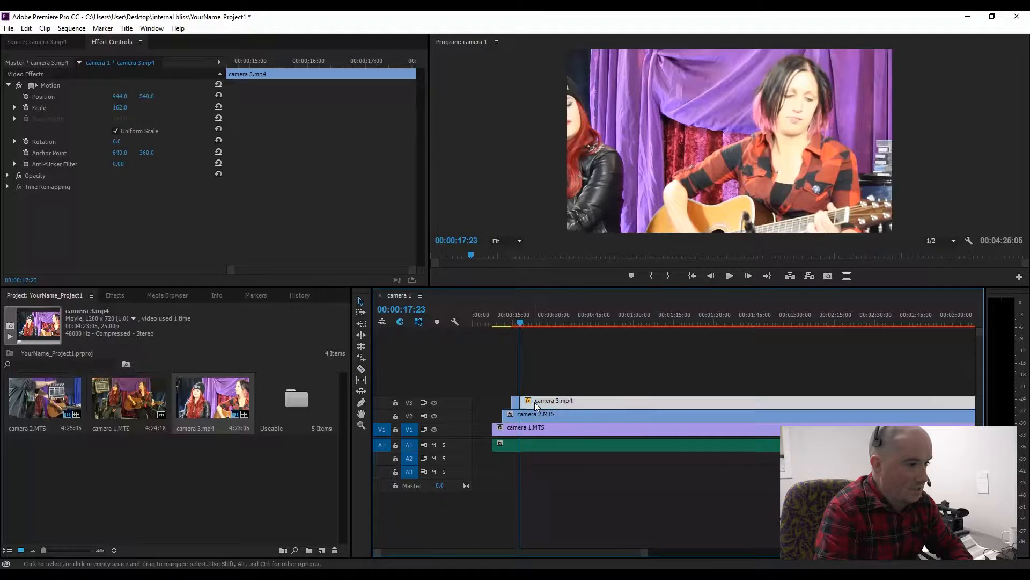
left_click_drag(525, 401, 538, 401)
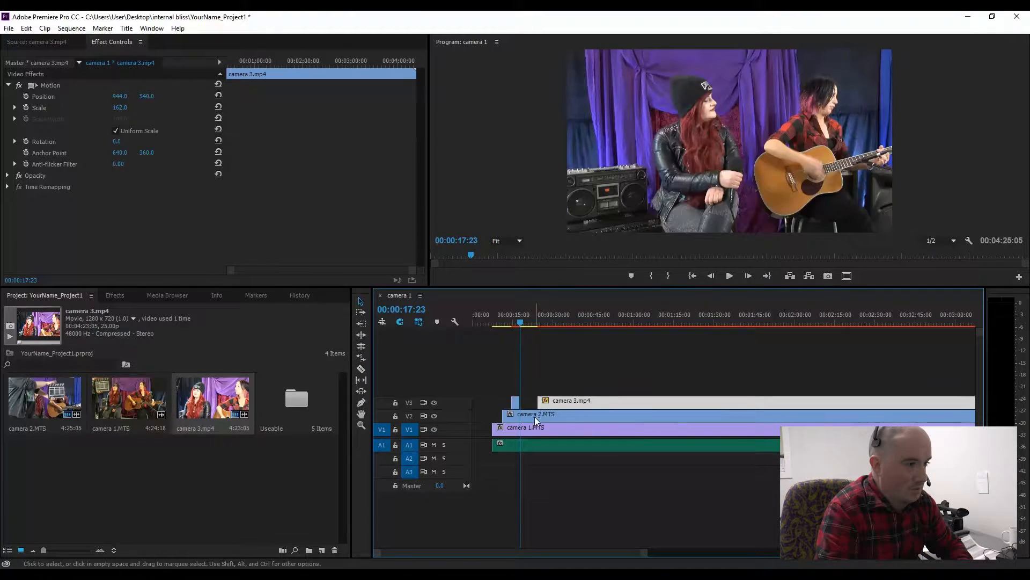
left_click(534, 417)
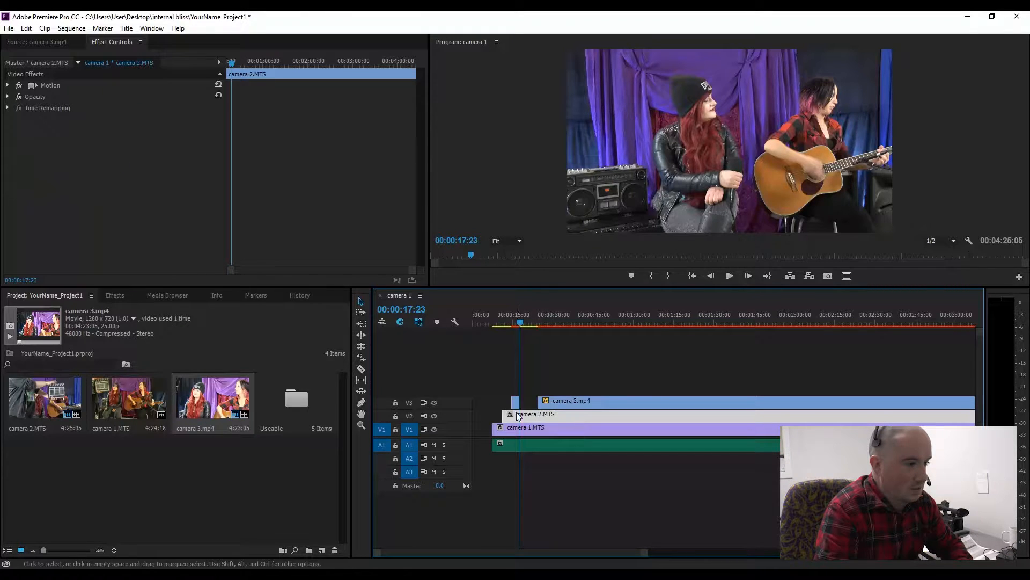
Step: Cut camera 2's short leading segment with the Razor tool and delete the piece after the cut
key("c")
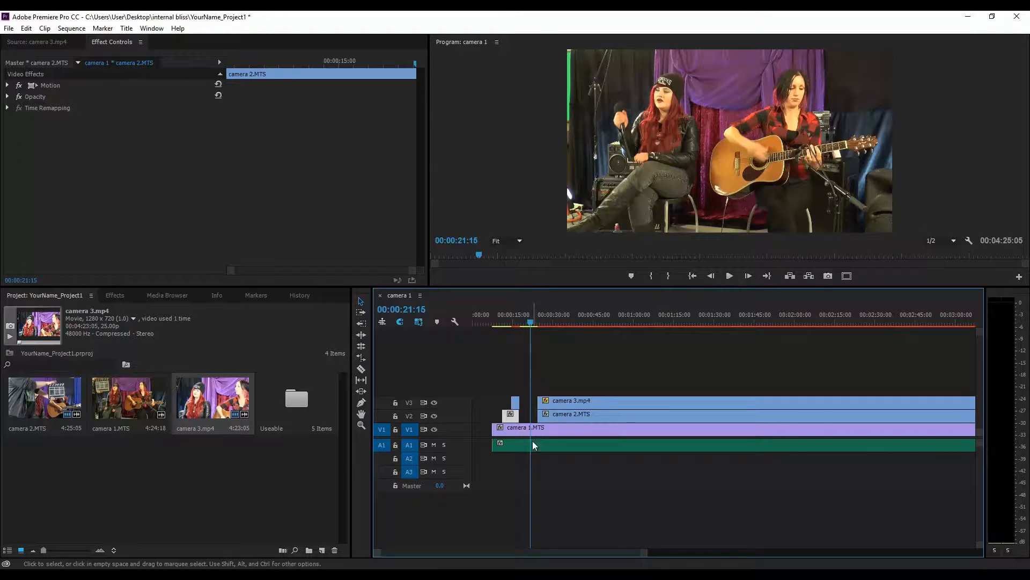
key("c")
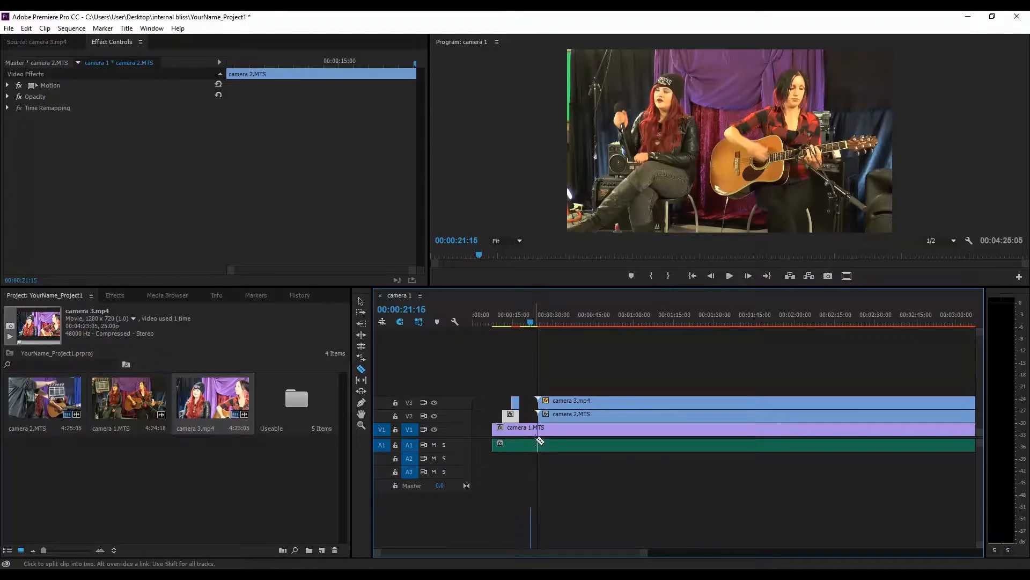
left_click(513, 413)
key("v")
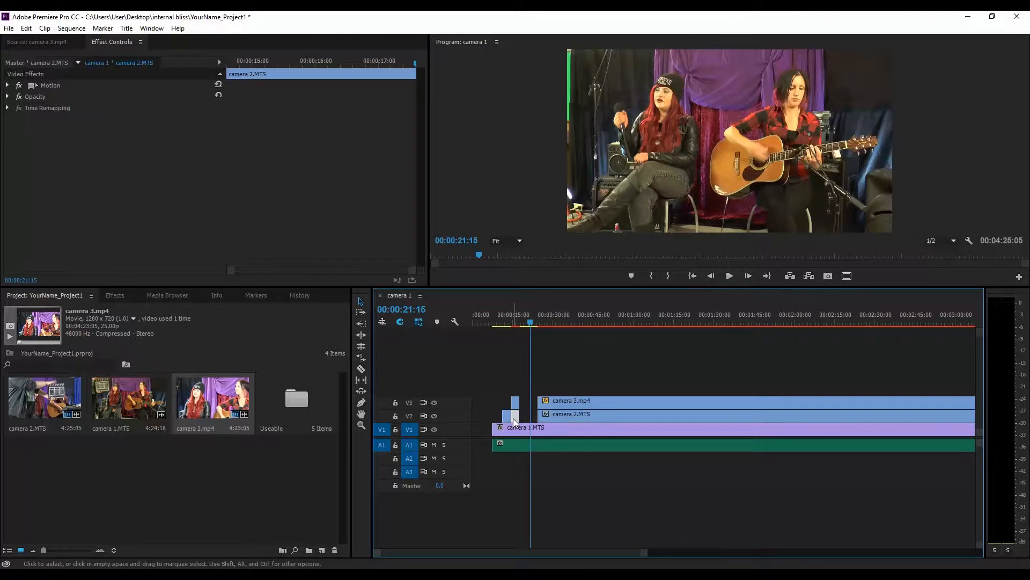
key("Delete")
Step: Cut camera 1's start in two places with the Razor tool and delete the section between the cuts
key("c")
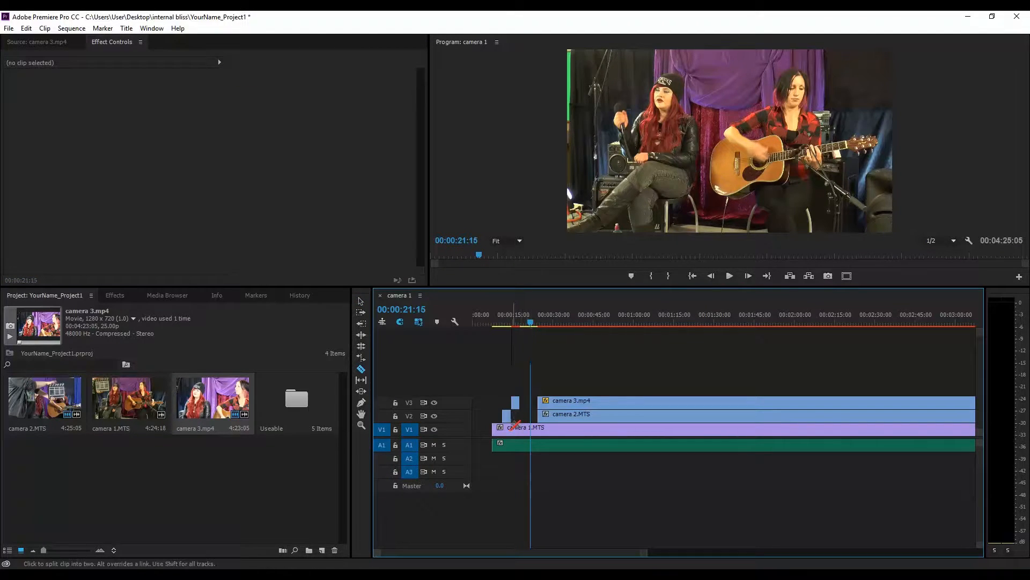
left_click(507, 428)
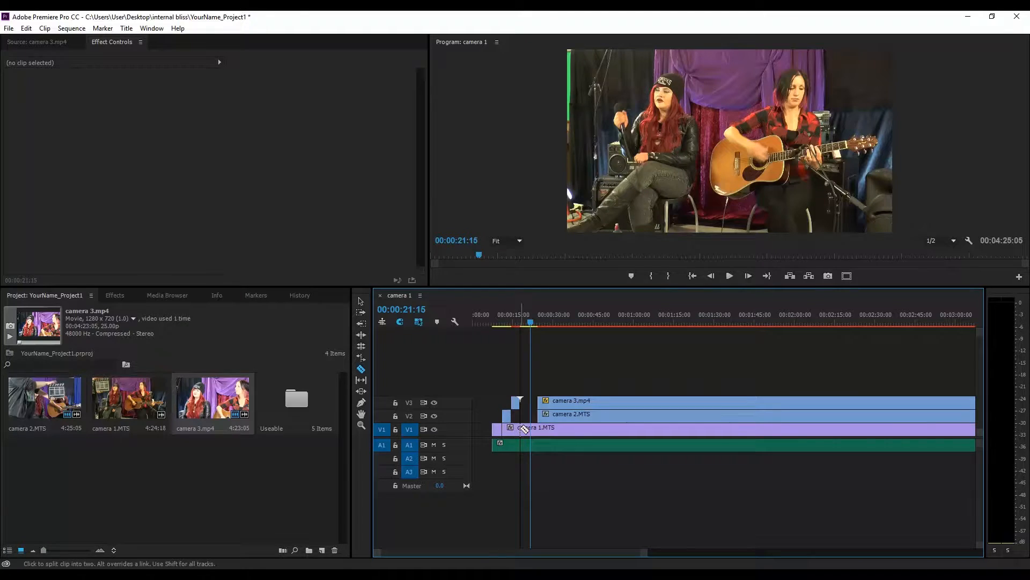
left_click(521, 429)
key("v")
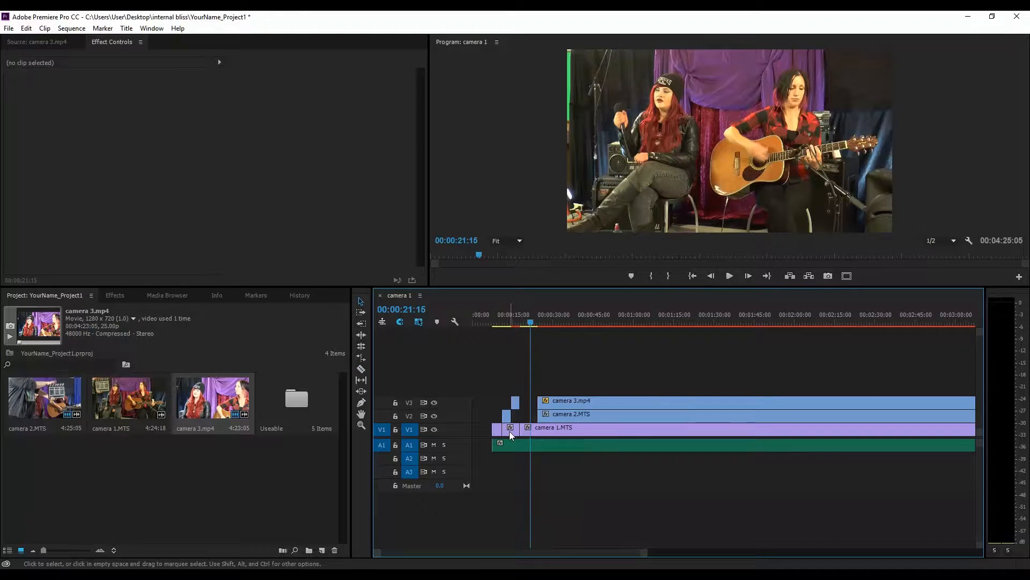
left_click(510, 431)
key("Delete")
Step: Play back the sequence from the start to check the edited opening
left_click_drag(538, 321, 489, 331)
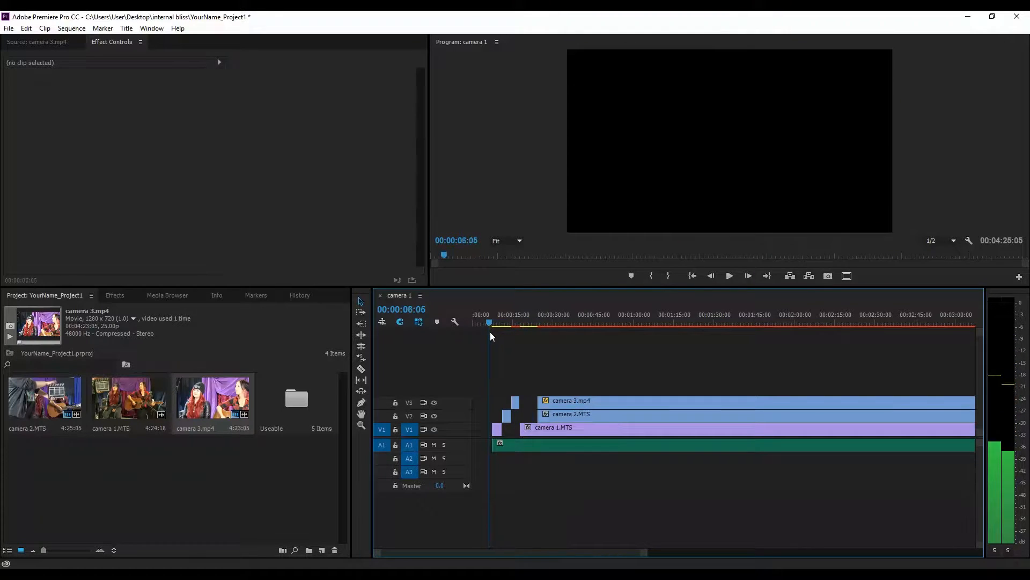
key("space")
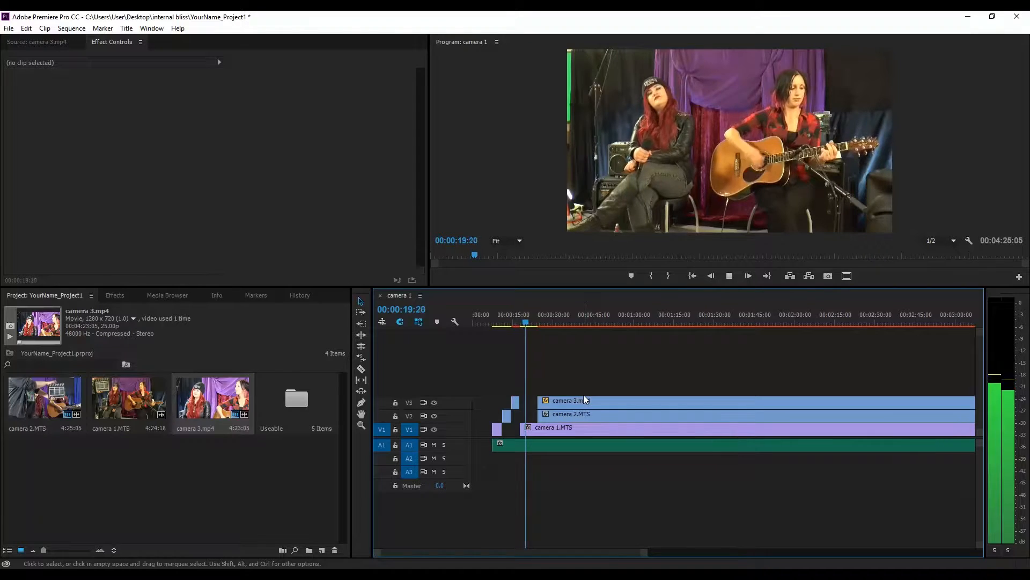
key("space")
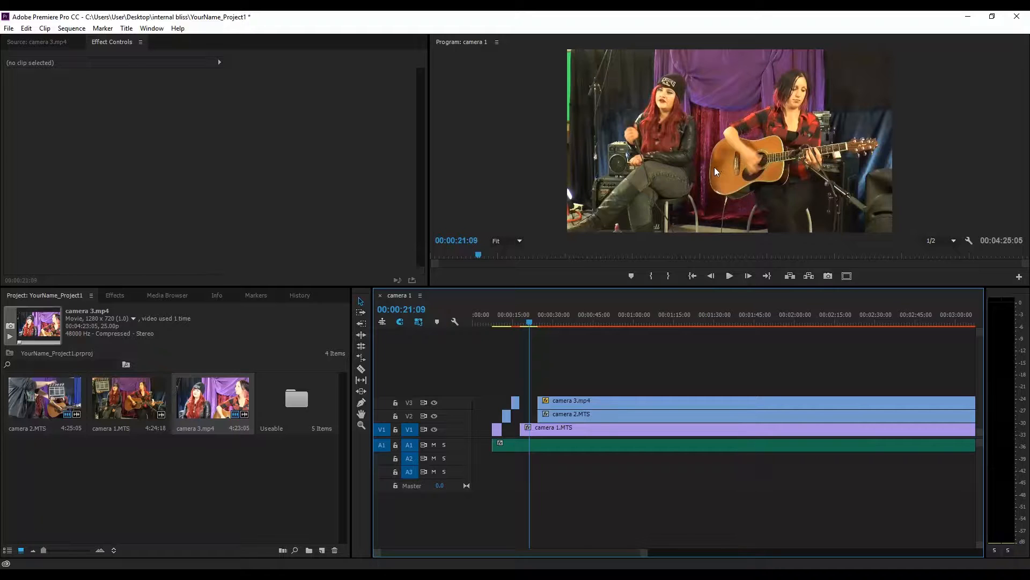
Step: Turn on Safe Margins in the program monitor
right_click(667, 115)
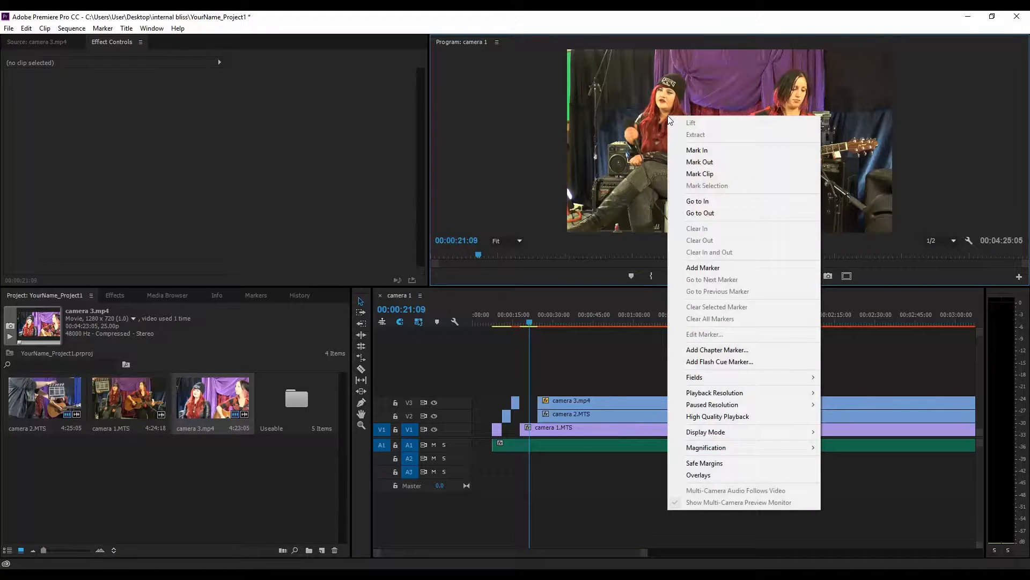
left_click(728, 461)
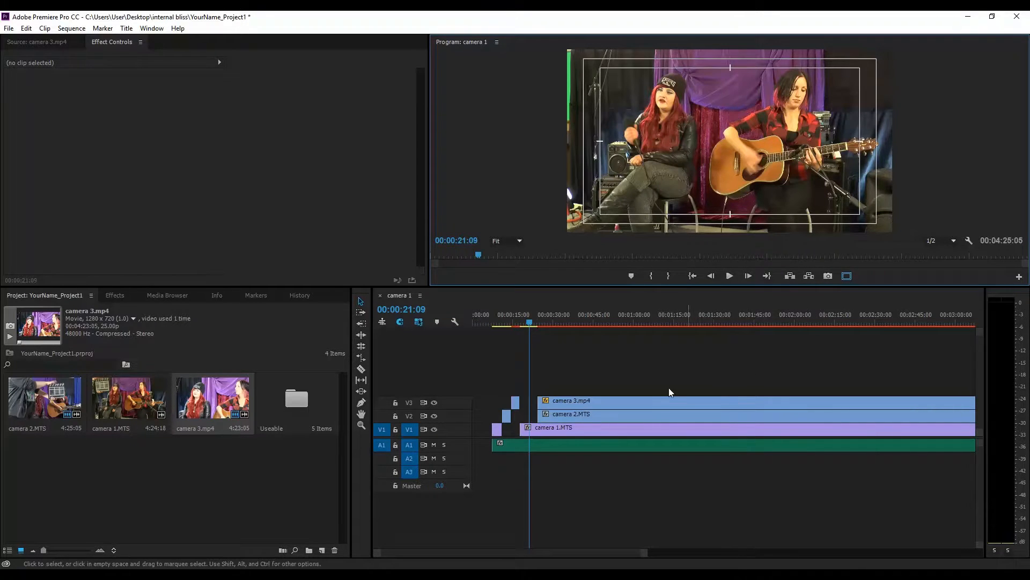
Step: Select camera 1's opening segment, open its Motion settings and play the opening back to review the framing
left_click_drag(533, 326, 503, 340)
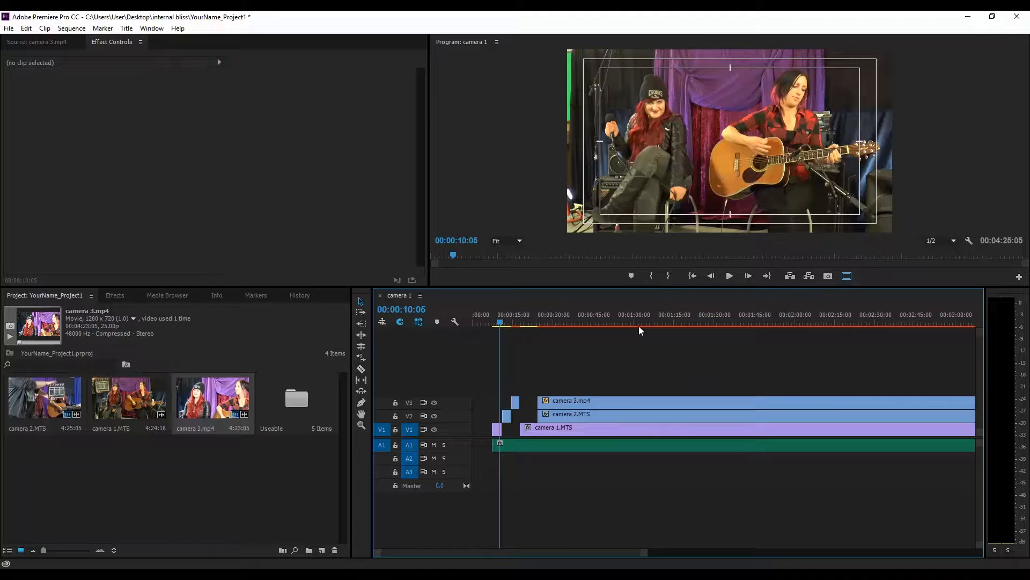
left_click_drag(501, 323, 495, 322)
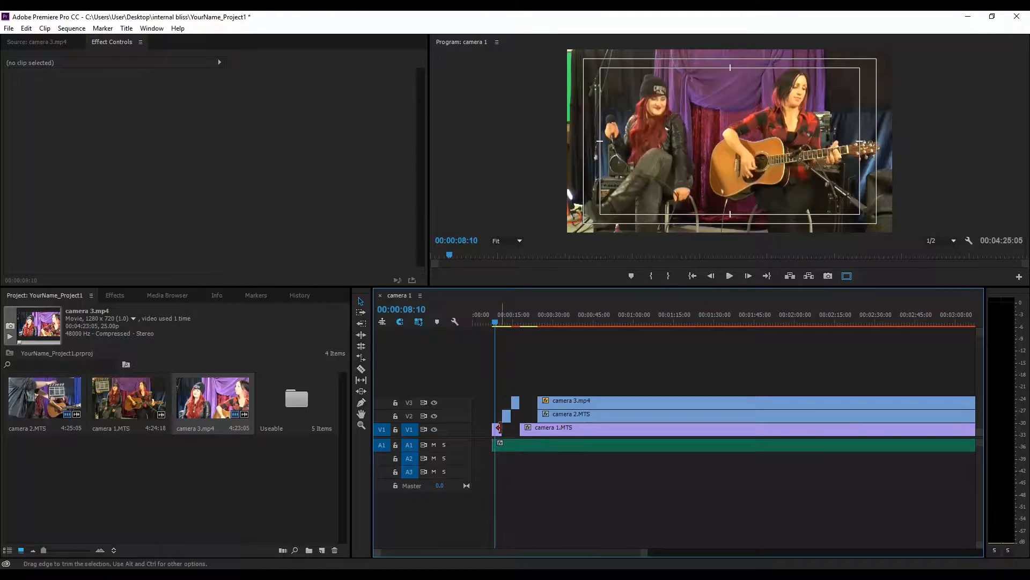
left_click(498, 429)
left_click(8, 86)
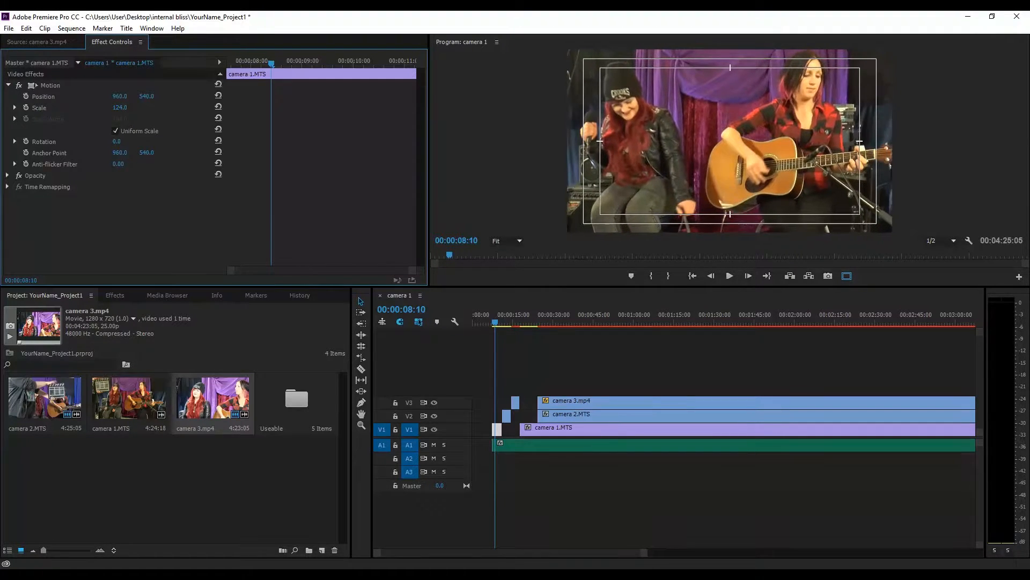
key("space")
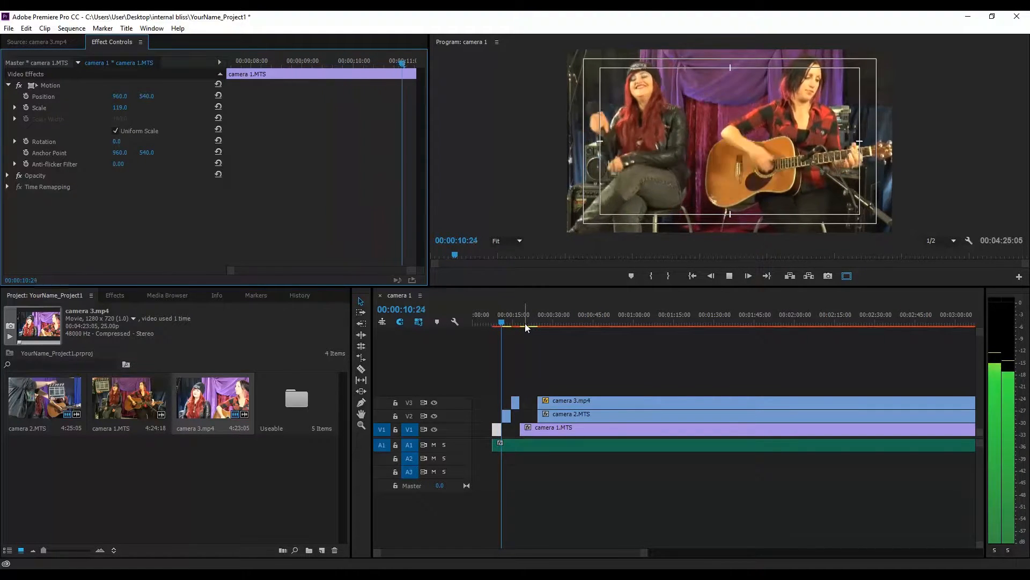
key("space")
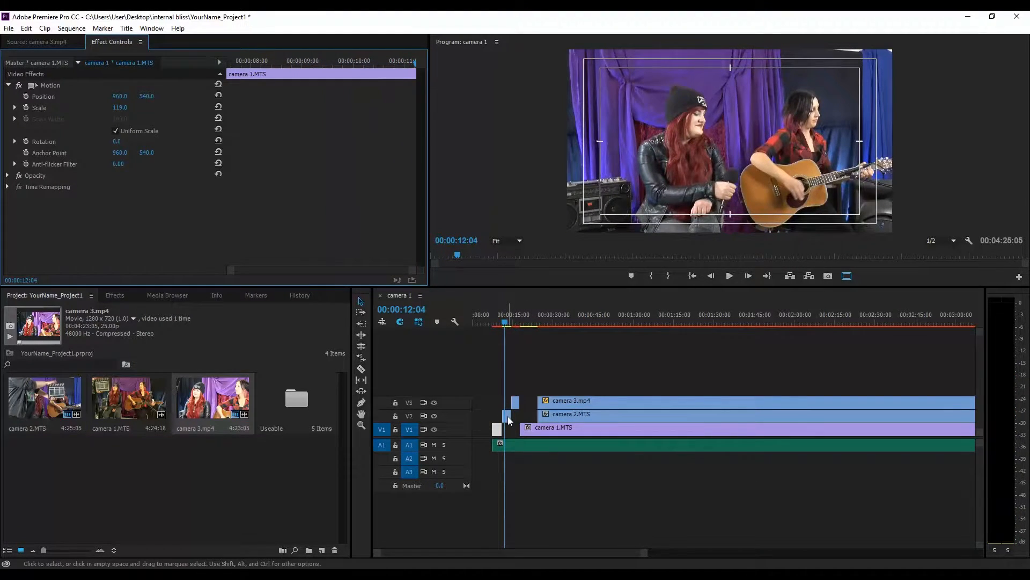
Step: Reposition camera 2's opening segment to position 850, 518 in its Motion settings and play it back
left_click(507, 417)
left_click(7, 85)
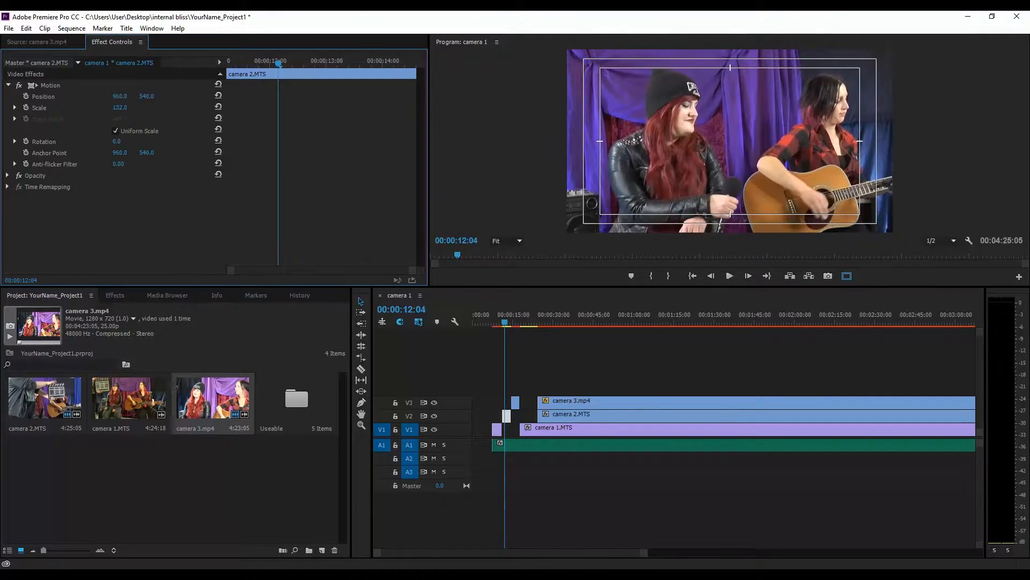
left_click_drag(120, 96, 101, 96)
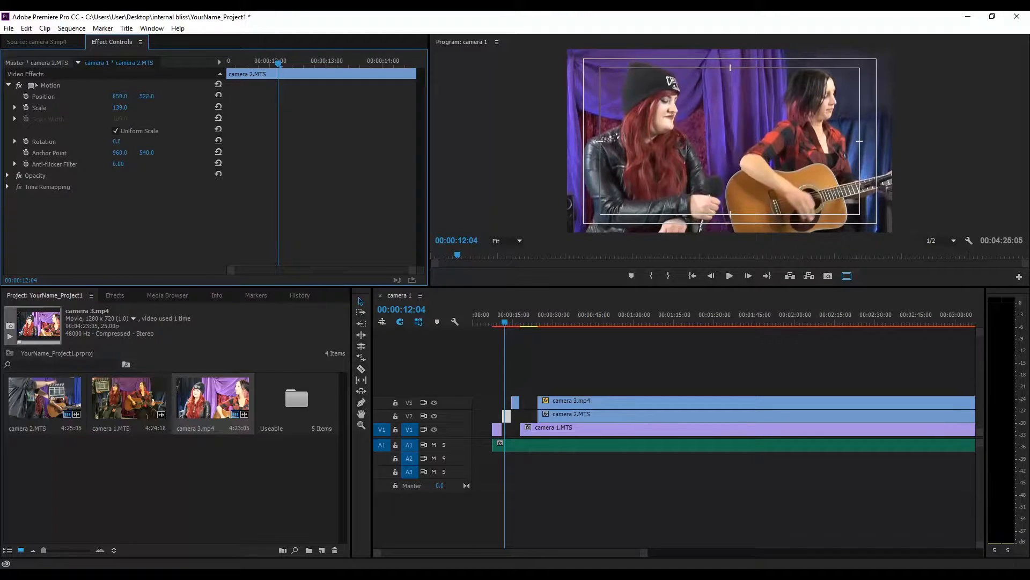
key("space")
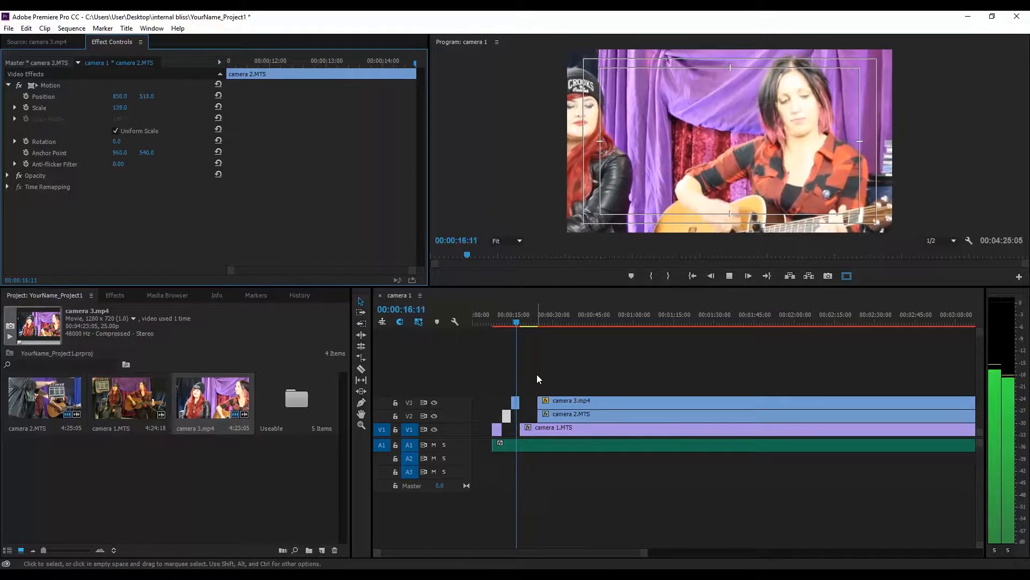
key("space")
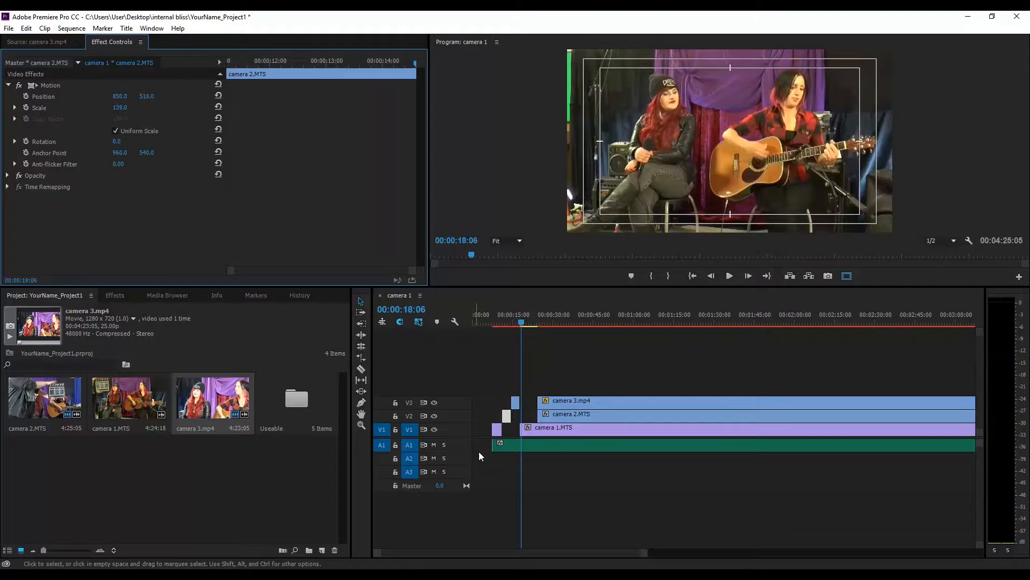
Step: Copy the Motion effect from camera 1's opening segment
left_click_drag(505, 321, 498, 322)
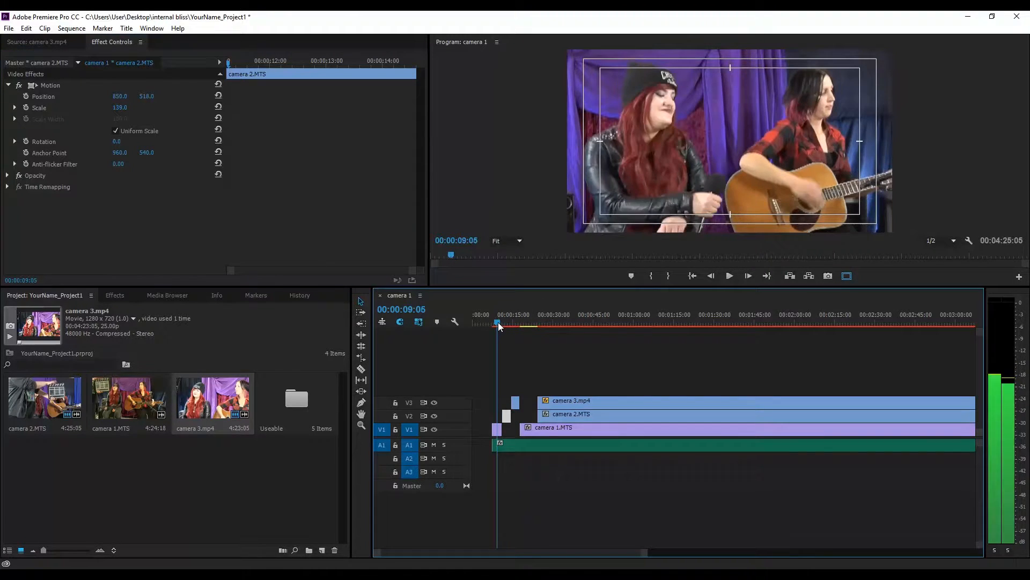
left_click(497, 429)
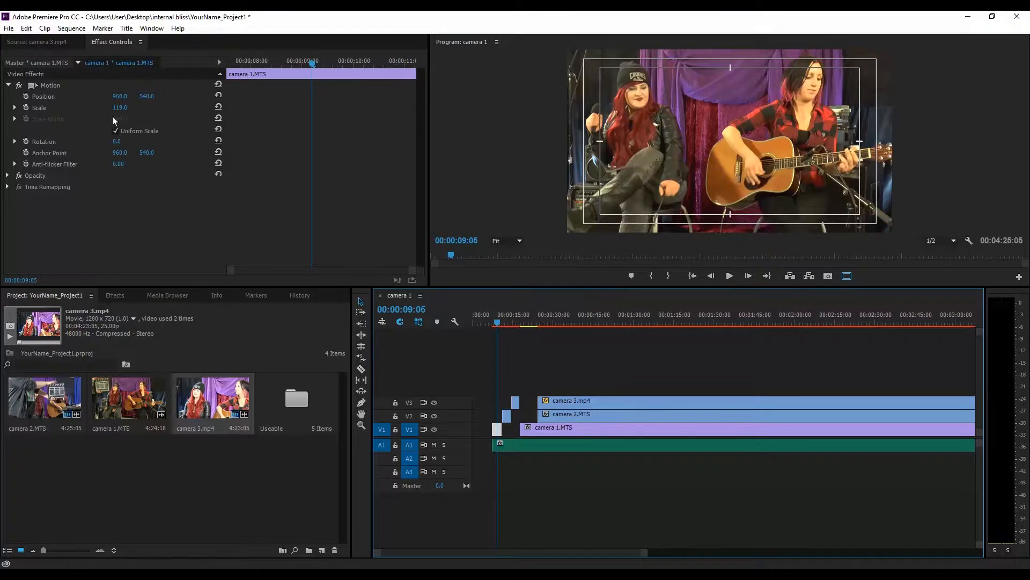
left_click(49, 85)
right_click(49, 84)
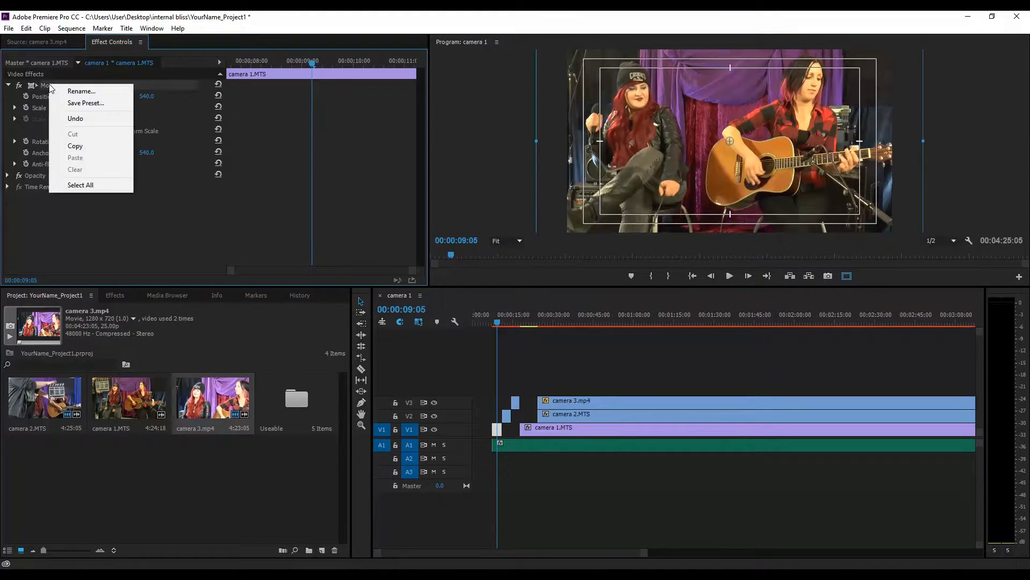
left_click(79, 148)
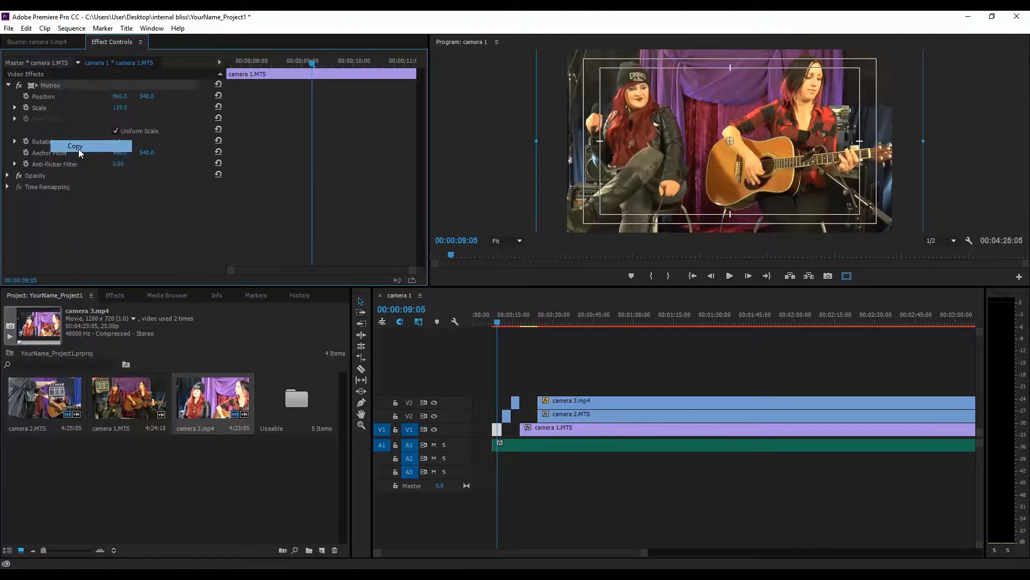
Step: Paste the copied Motion effect onto camera 1's main clip
left_click(534, 428)
left_click(531, 319)
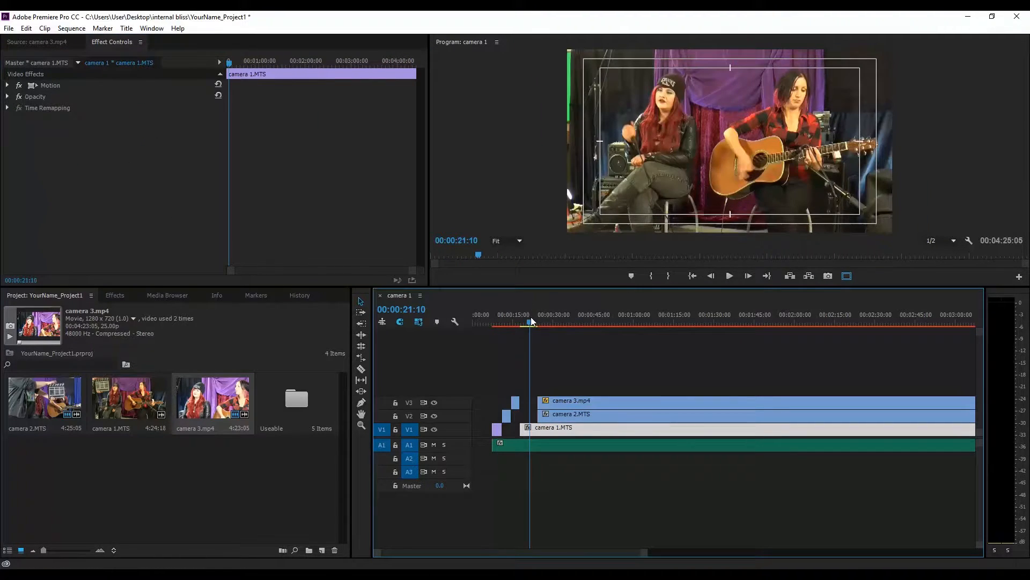
right_click(60, 184)
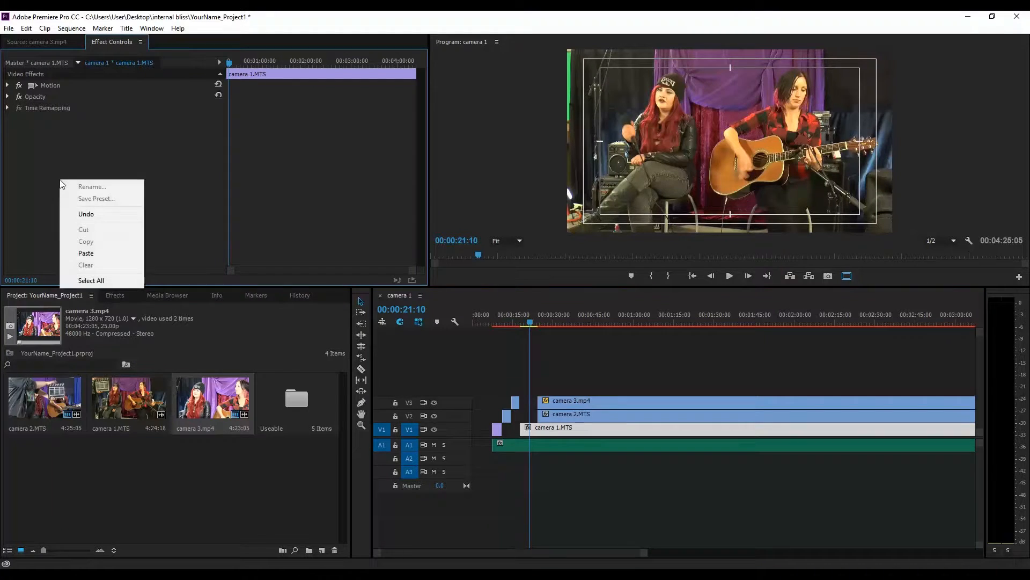
left_click(85, 254)
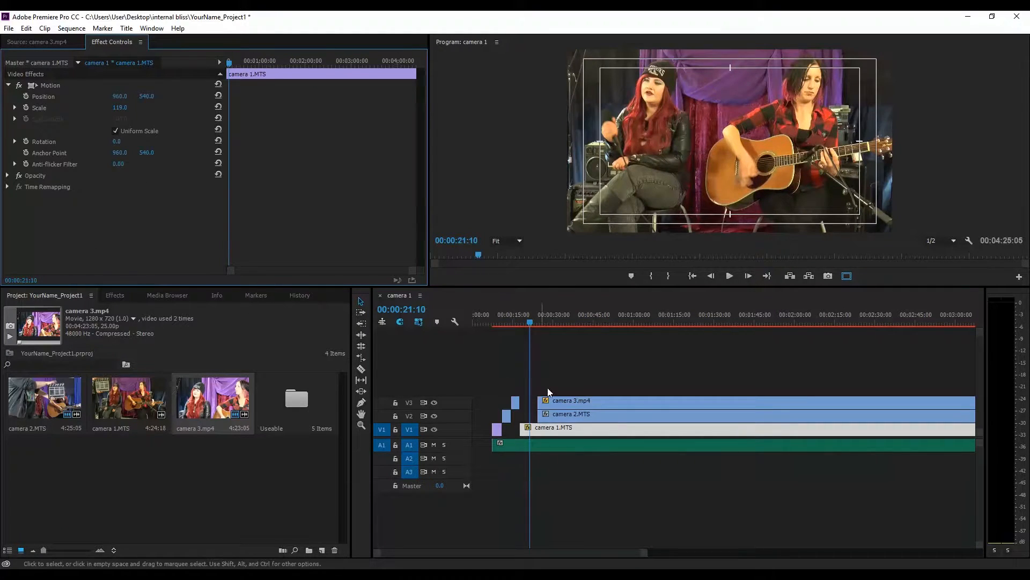
Step: Play back the opening and compare the camera 1 segments' settings
left_click_drag(537, 324, 496, 328)
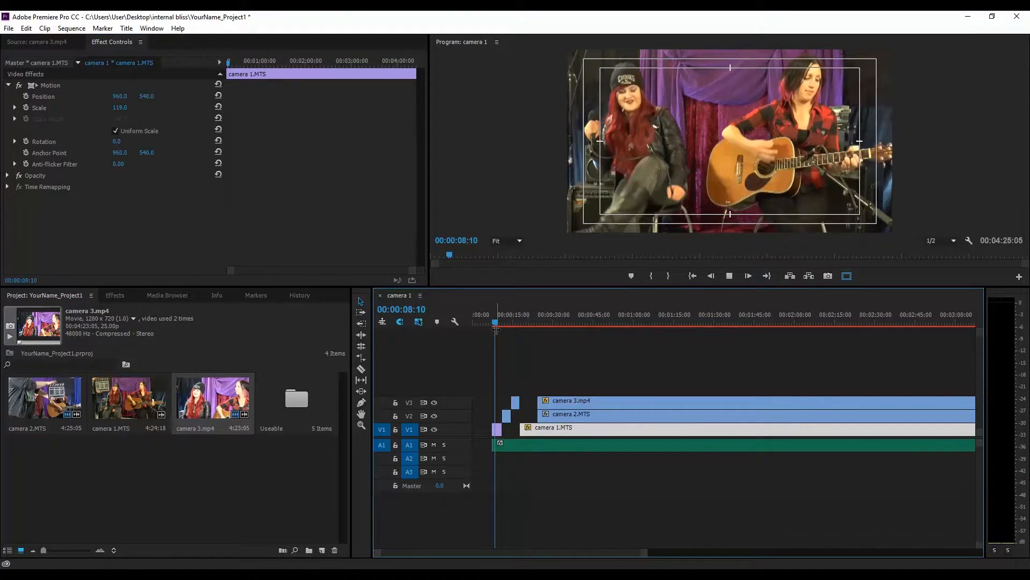
key("space")
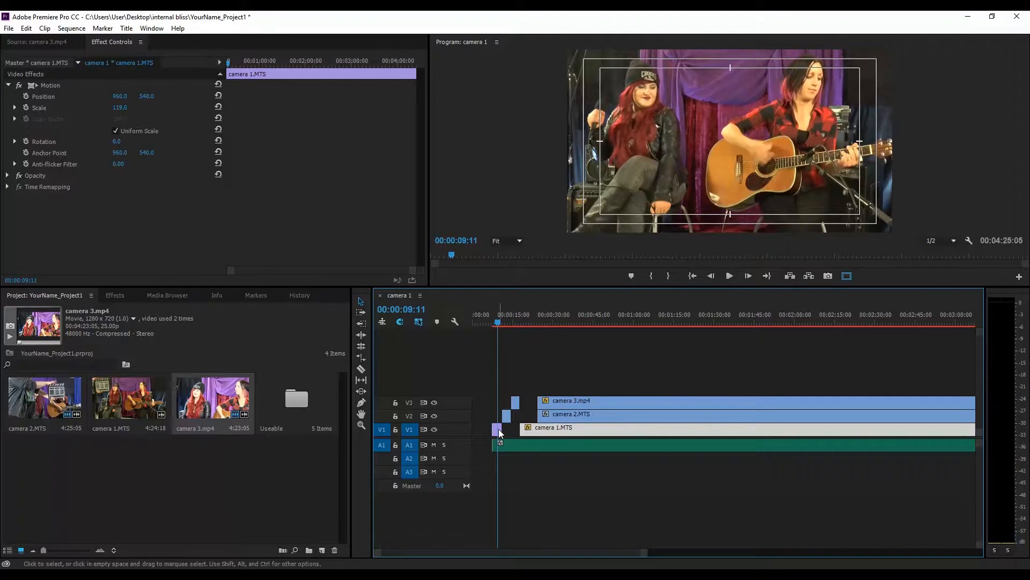
left_click(499, 431)
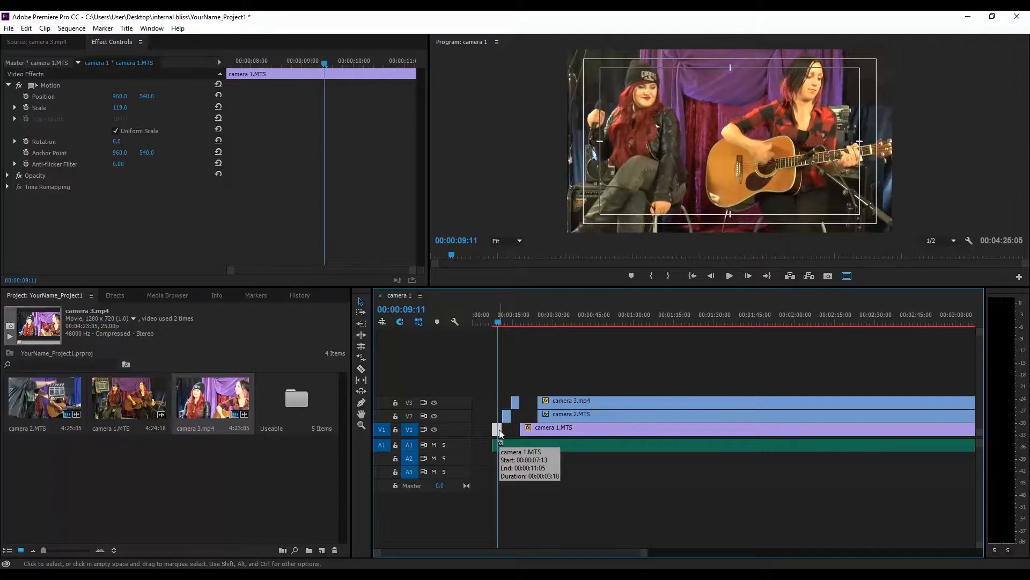
left_click(549, 429)
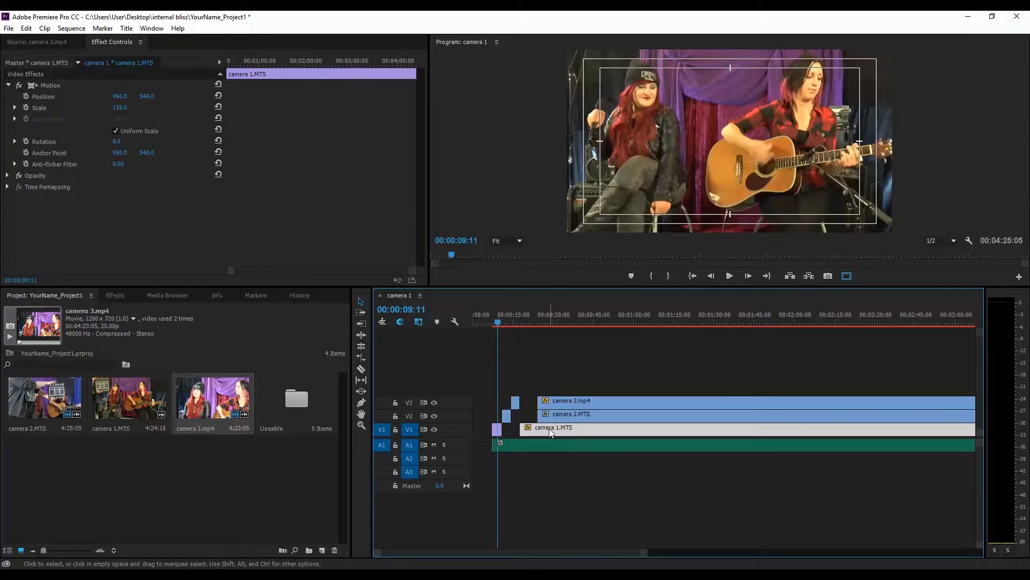
Step: Copy the Motion effect from camera 2's opening segment
left_click(506, 415)
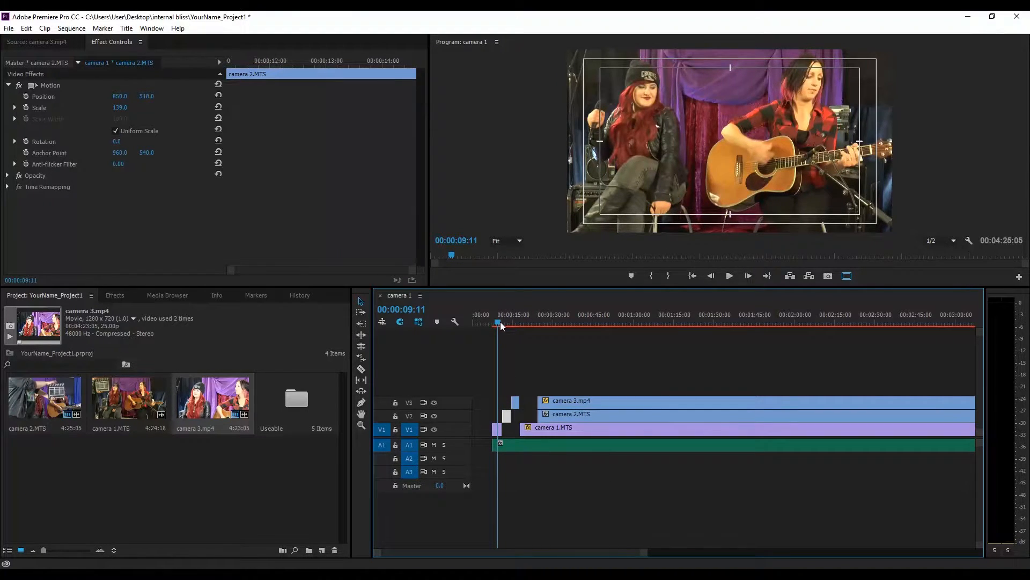
left_click_drag(500, 321, 506, 322)
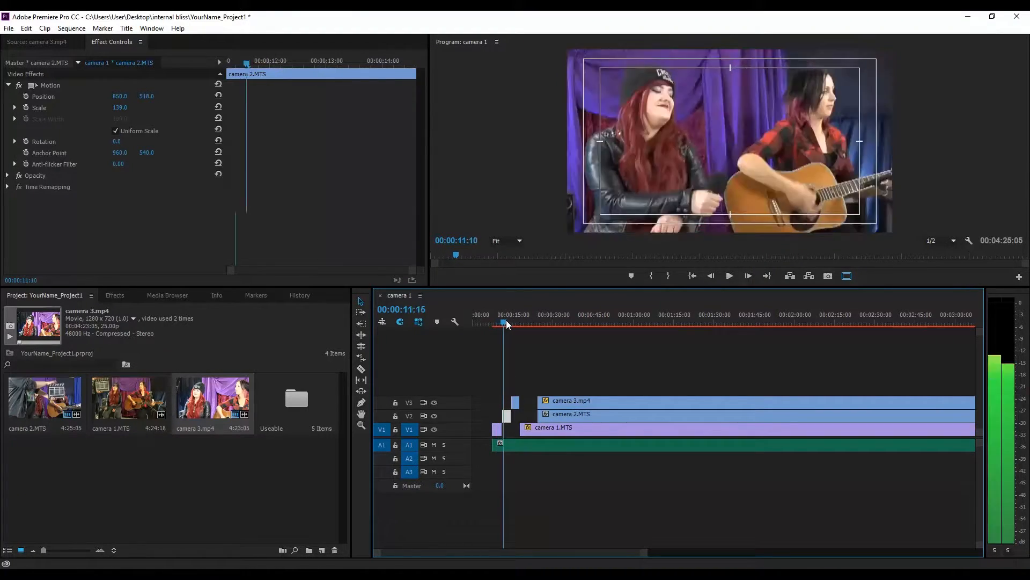
left_click(55, 88)
right_click(54, 88)
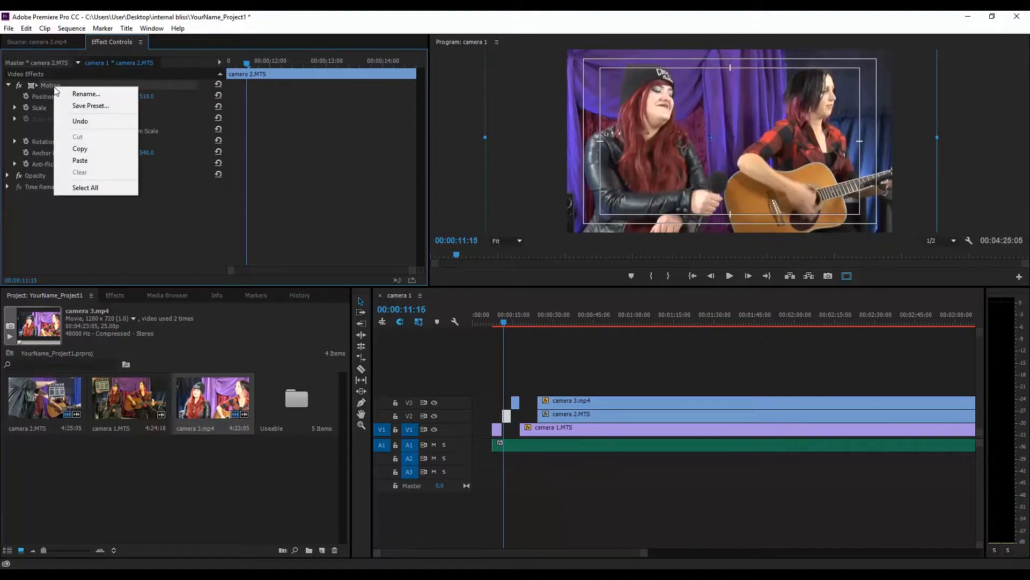
left_click(70, 148)
Step: Hide video track 3 and paste the copied Motion effect onto camera 2's main clip
left_click(598, 412)
left_click_drag(569, 324, 578, 322)
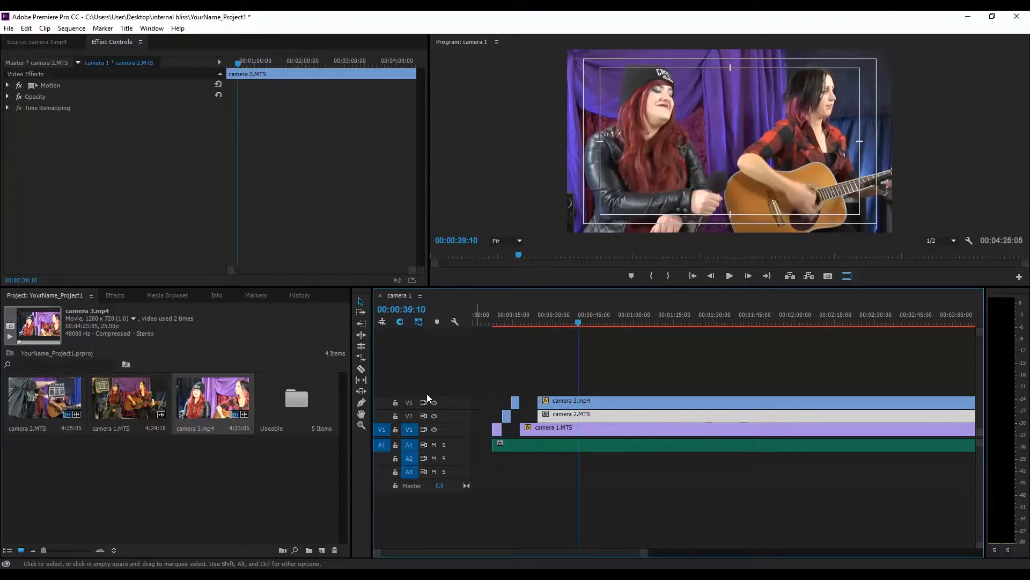
left_click(434, 402)
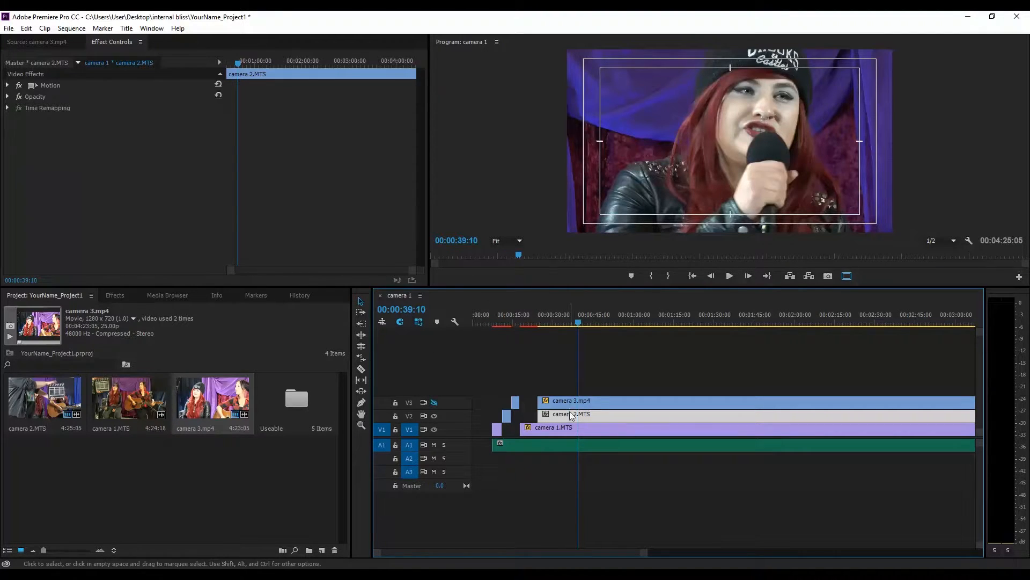
right_click(95, 185)
left_click(132, 254)
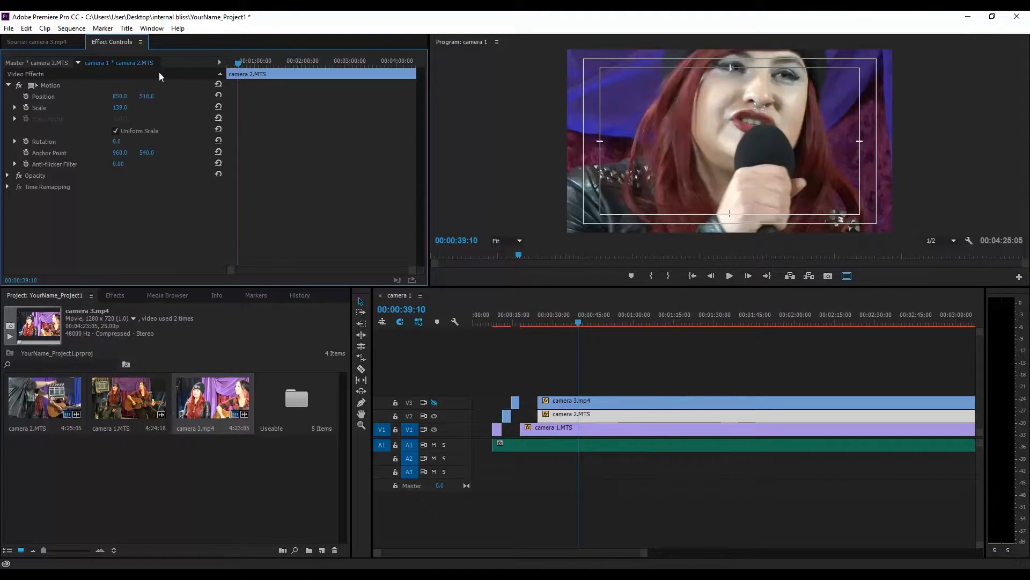
Step: Set camera 2 main clip's position to 730, 750 and return the playhead to the opening
left_click_drag(149, 98, 273, 98)
left_click_drag(120, 96, 56, 96)
left_click(522, 317)
left_click(507, 314)
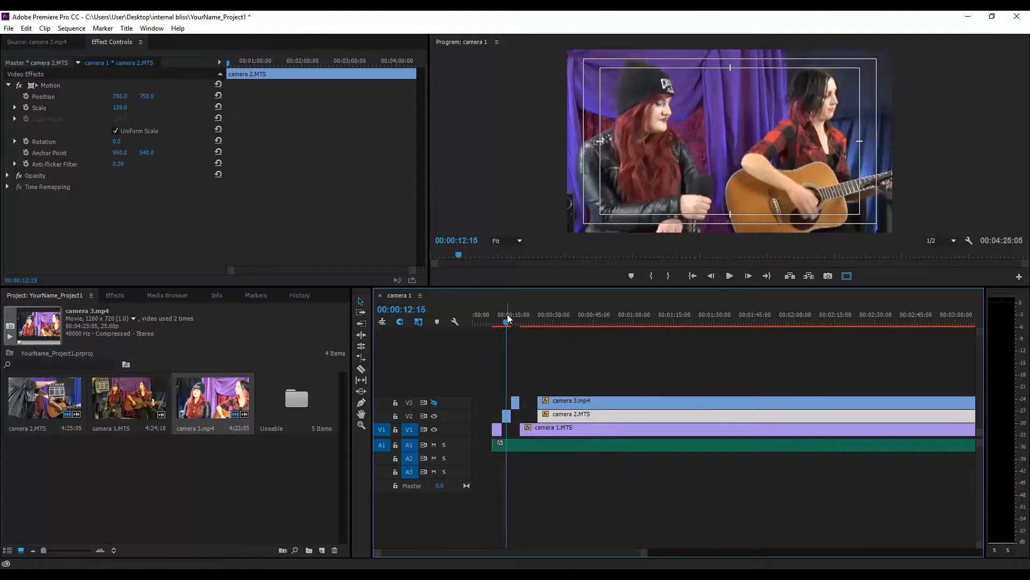
Step: Show video track 3 again and play back the opening to compare the camera angles
key("space")
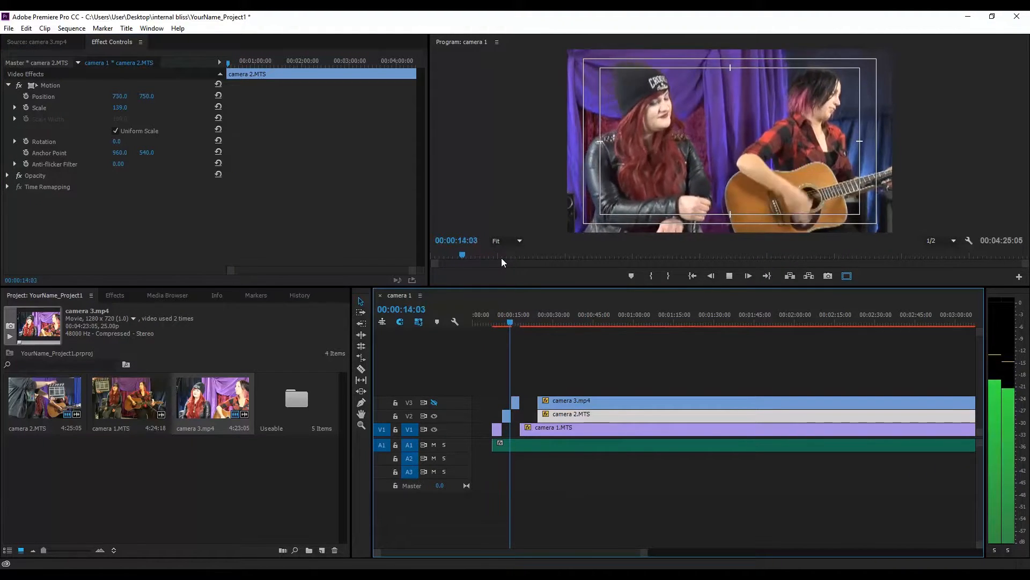
key("space")
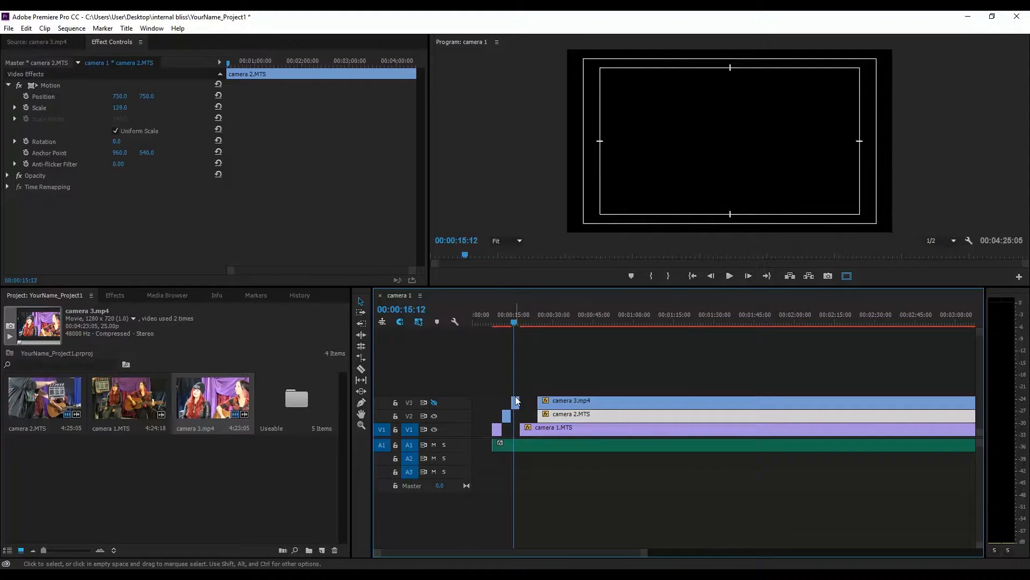
left_click(434, 403)
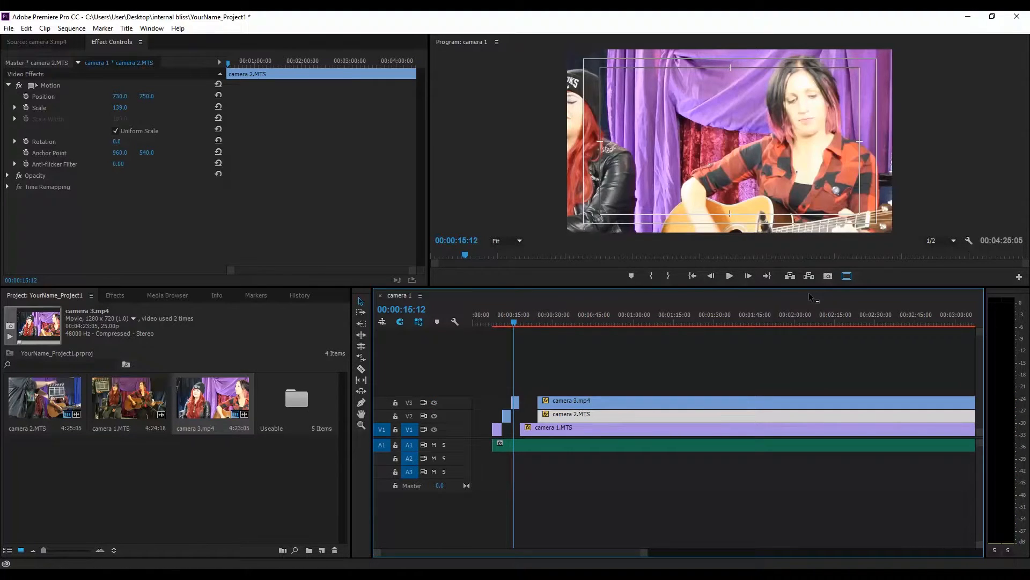
key("space")
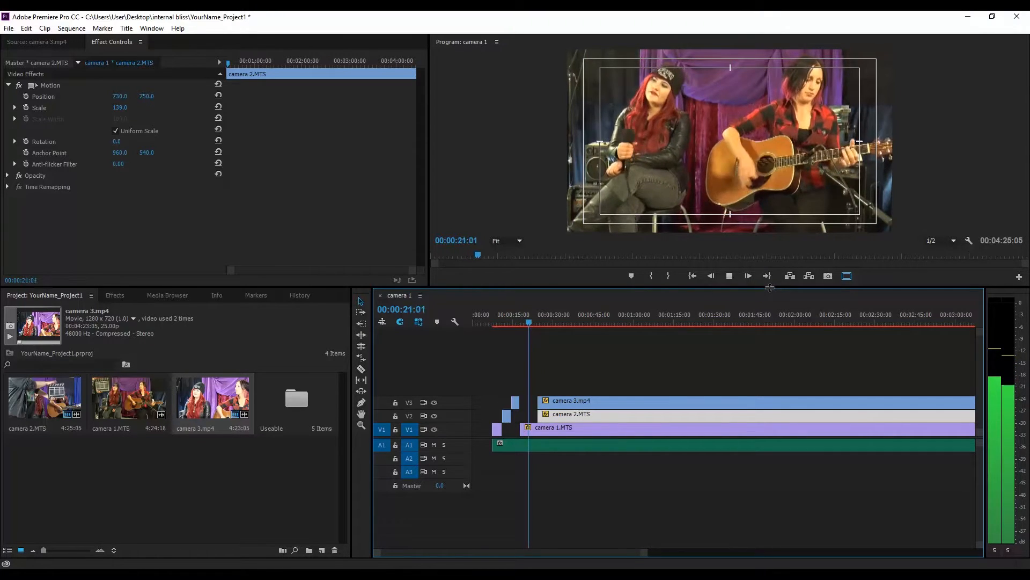
key("space")
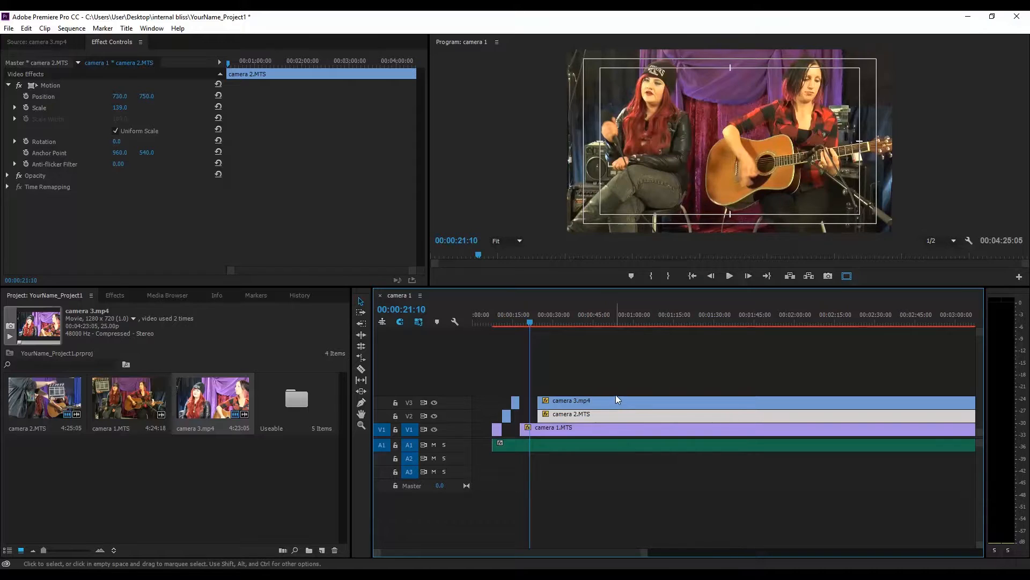
Step: Split camera 1's clip at the playhead and trim its start to line up with the other cameras
key("c")
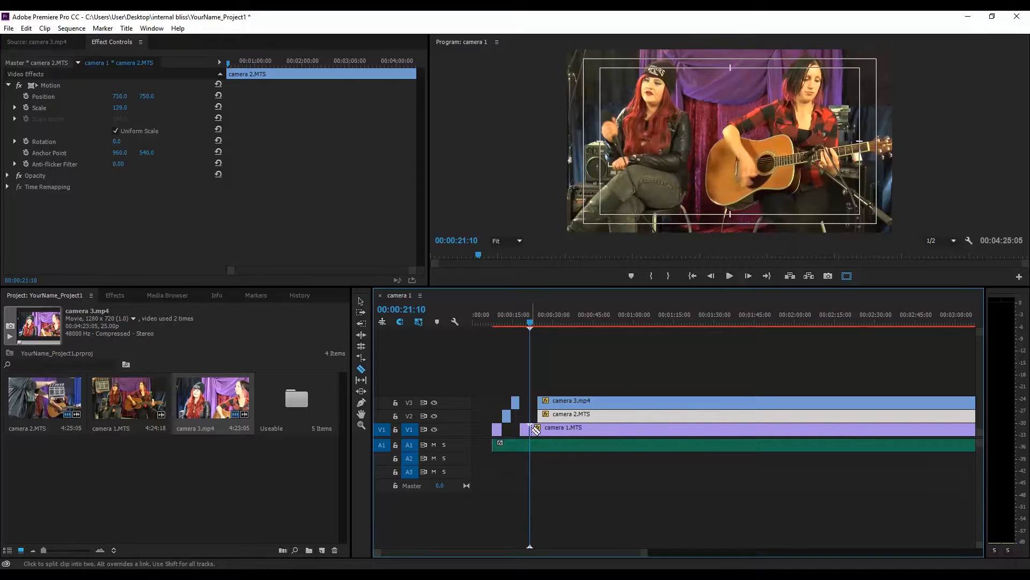
key("v")
left_click(555, 433)
left_click_drag(531, 432, 538, 432)
left_click(546, 416)
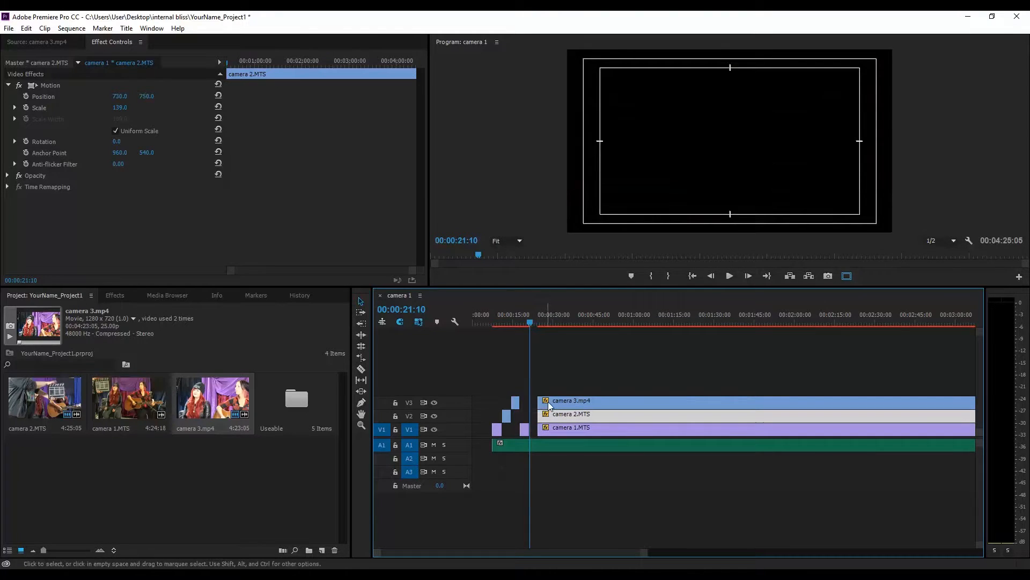
Step: Extend camera 3's main clip start back to the playhead and split it there
left_click(548, 403)
left_click_drag(538, 402, 531, 402)
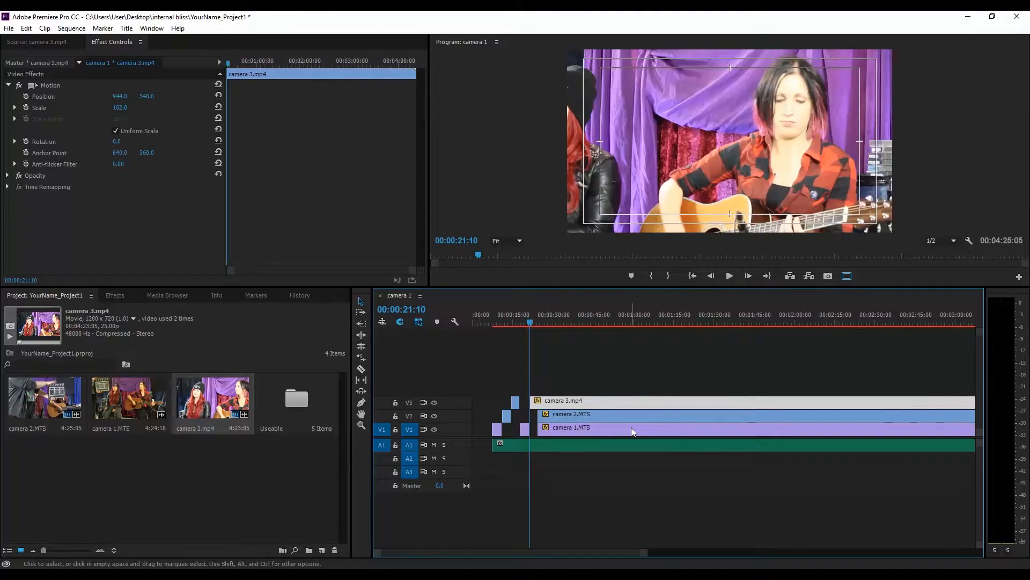
key("c")
left_click(542, 402)
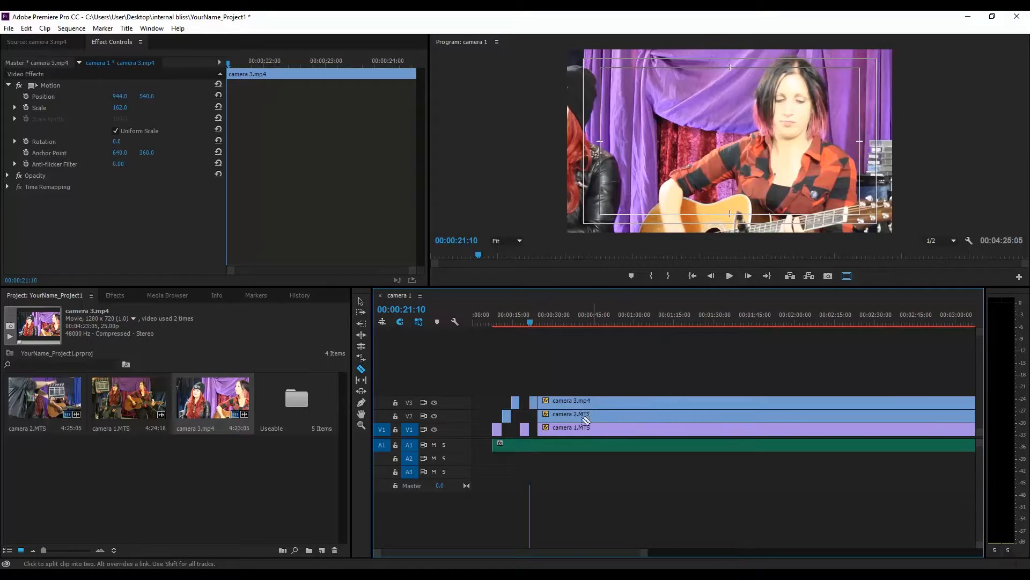
Step: Trim the starts of the three camera clips so they begin at the same point
key("v")
left_click(544, 401)
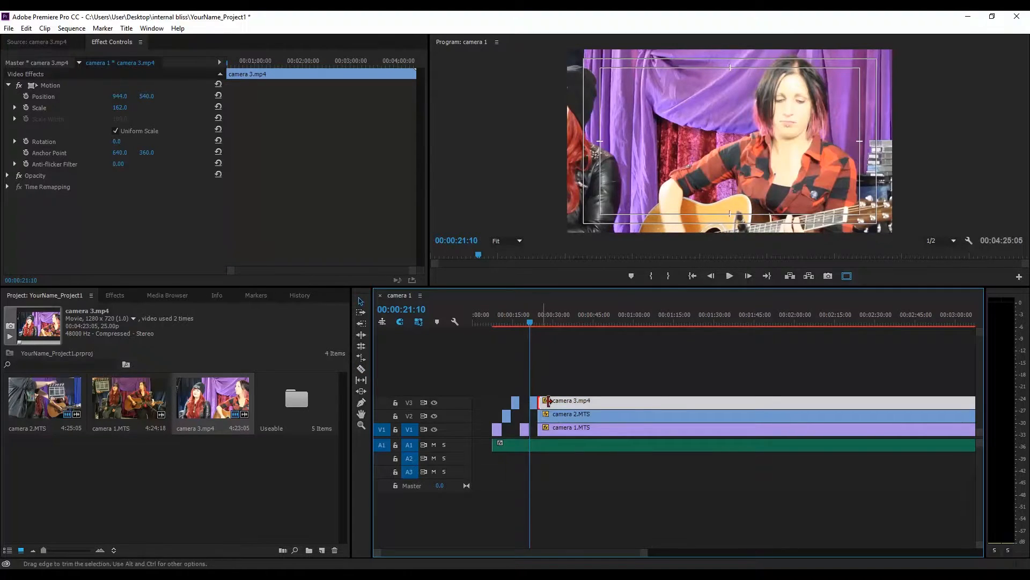
left_click_drag(549, 401, 554, 429)
left_click(558, 417)
left_click(542, 430)
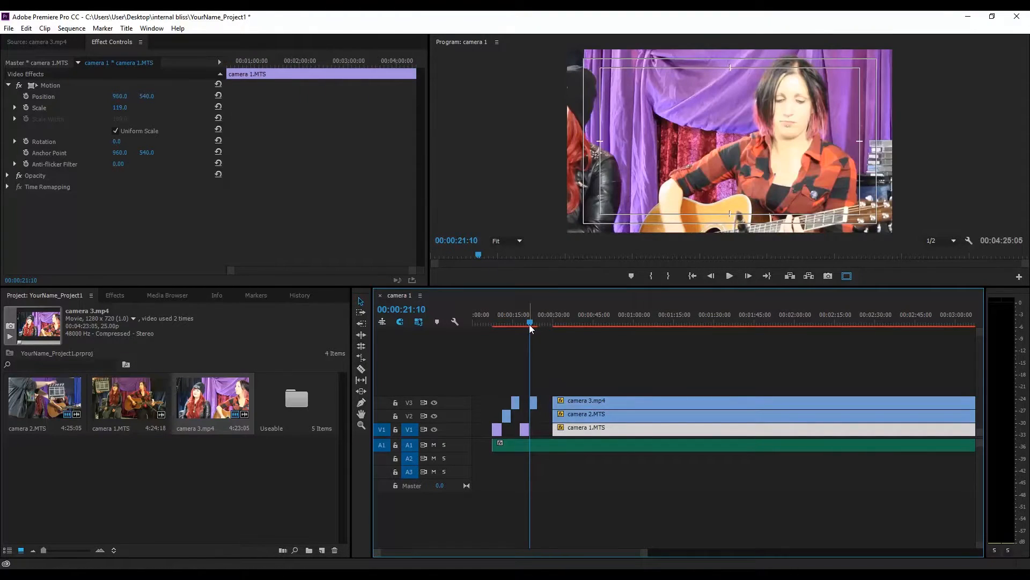
Step: Play back the opening around the new cut point to review the transition
left_click_drag(530, 325, 490, 322)
key("space")
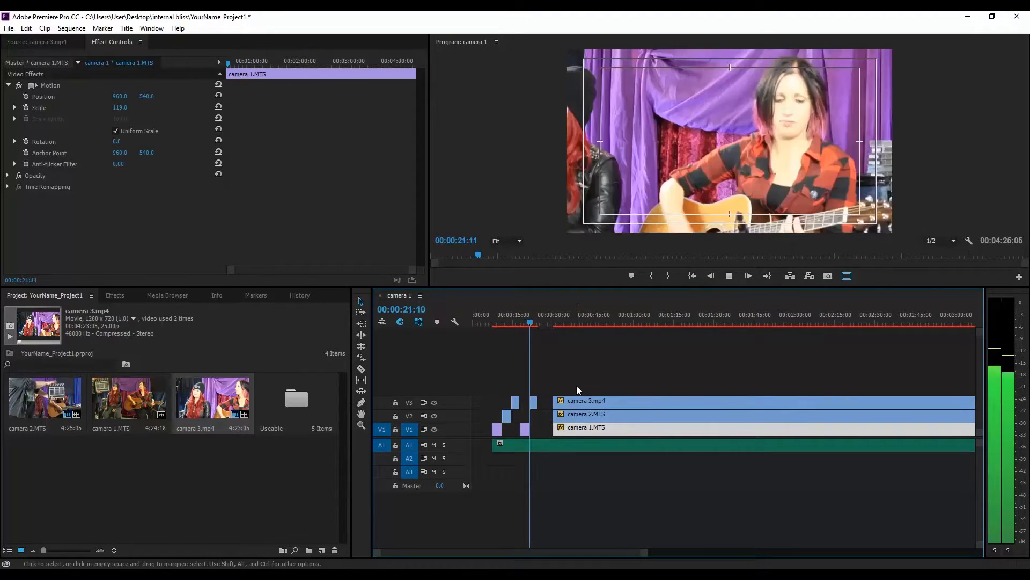
key("space")
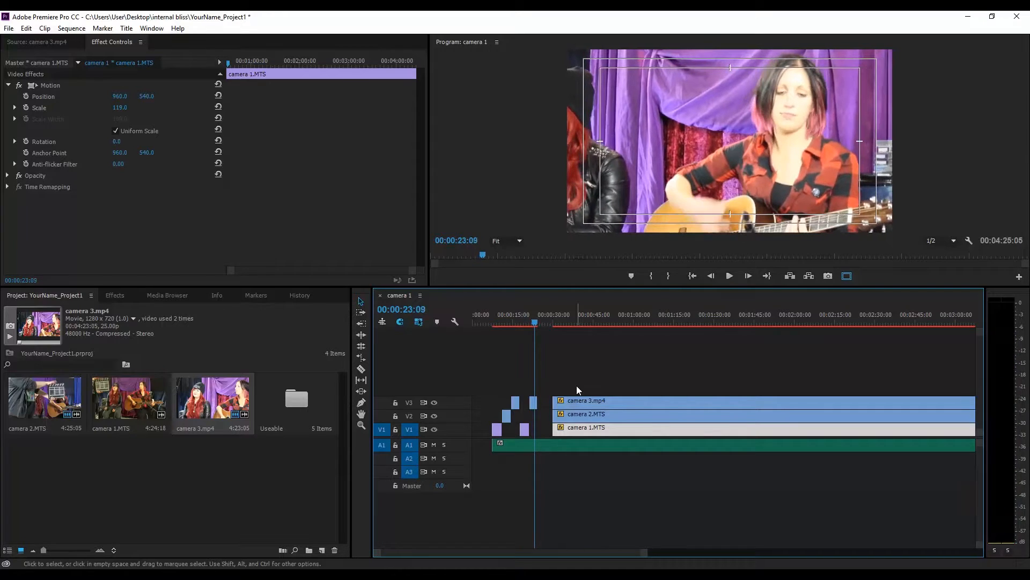
left_click_drag(537, 320, 533, 321)
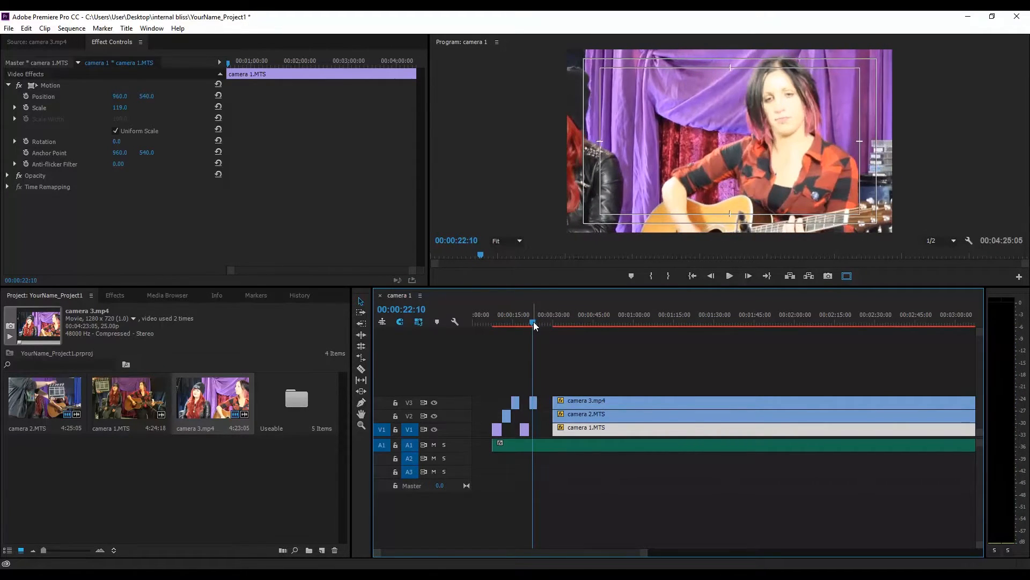
key("space")
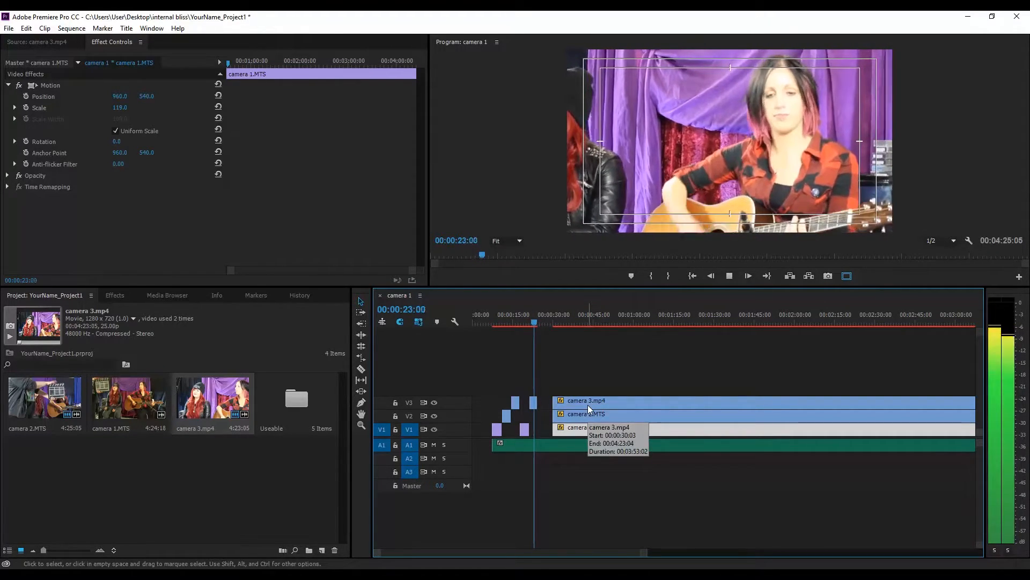
key("space")
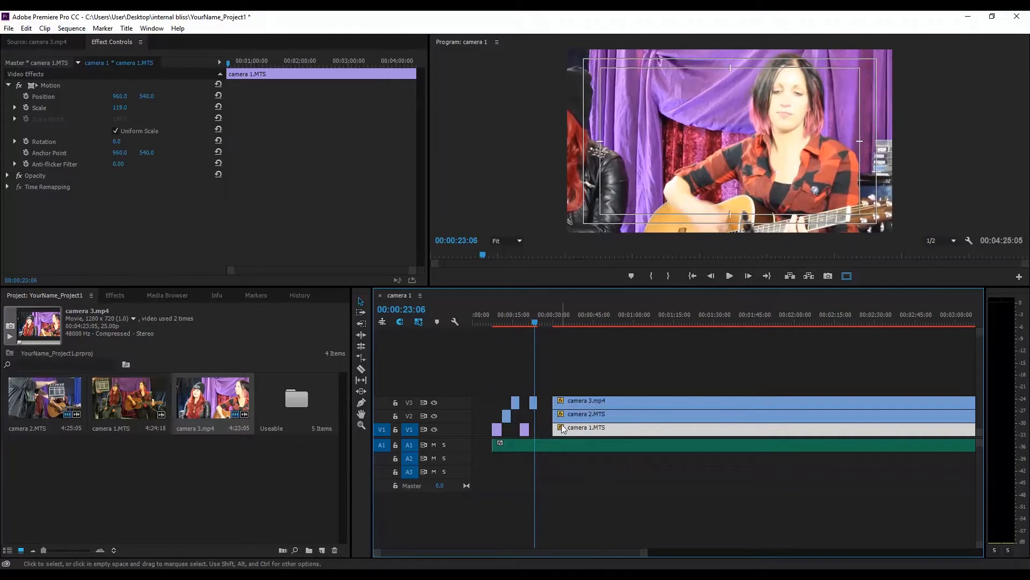
Step: Extend camera 1's main clip start earlier, toward the playhead
left_click(562, 415)
left_click(564, 427)
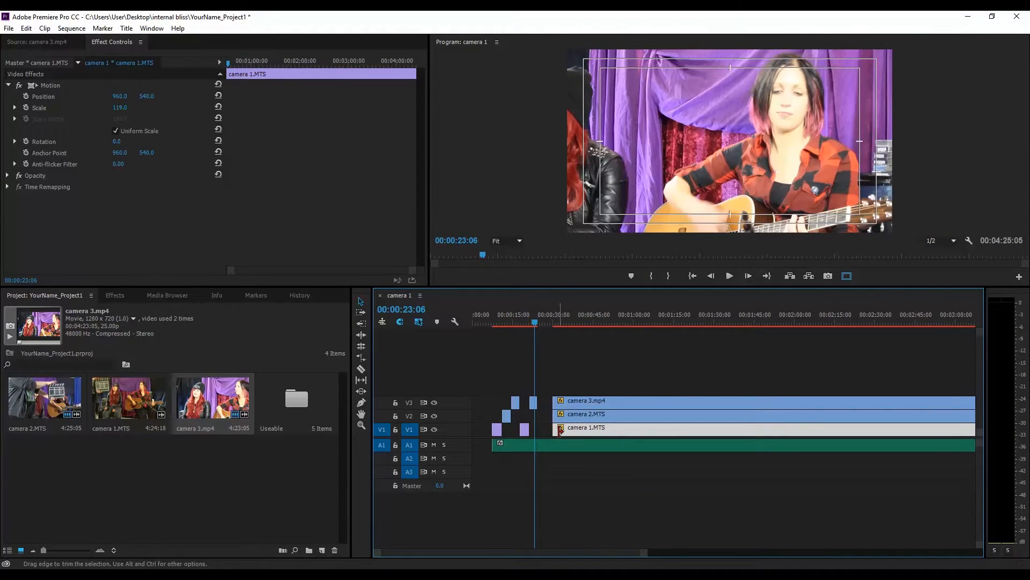
left_click_drag(560, 429, 536, 429)
key("space")
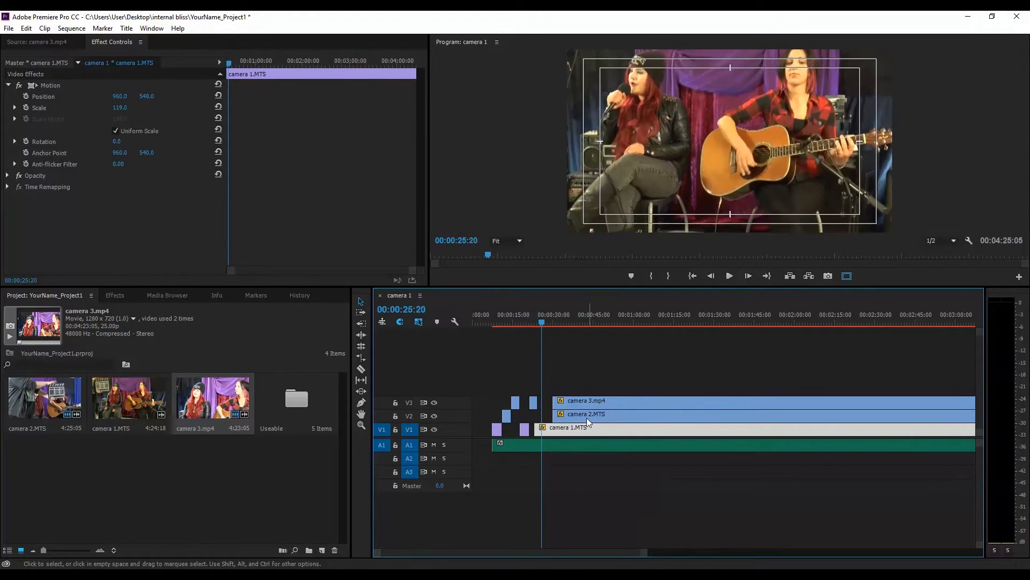
Step: Extend camera 2's main clip start earlier instead and play back from the cut
left_click(587, 418)
mouse_move(553, 416)
left_mouse_down()
mouse_move(535, 417)
mouse_move(554, 430)
left_mouse_up()
left_click(570, 432)
left_click(533, 318)
key("space")
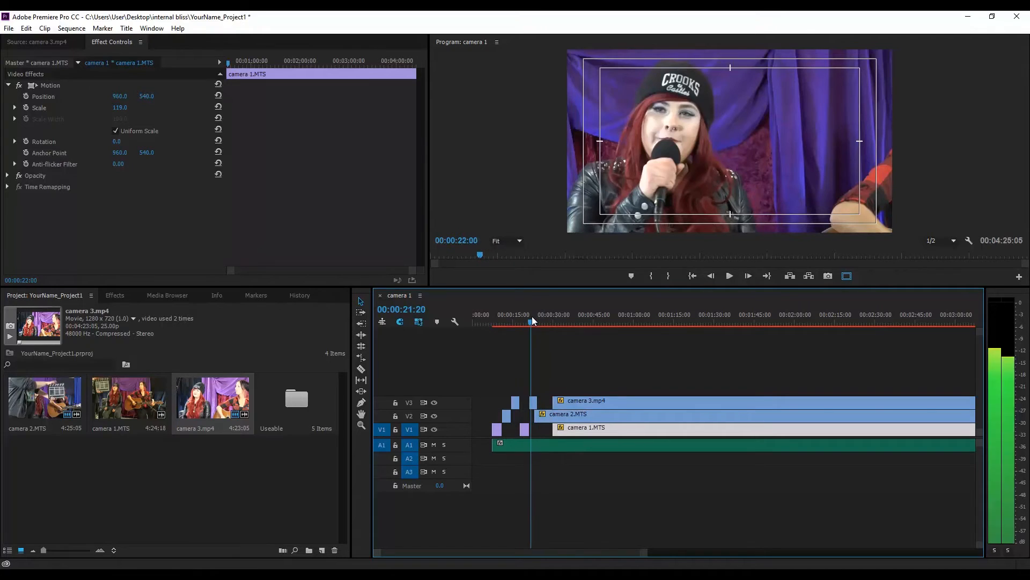